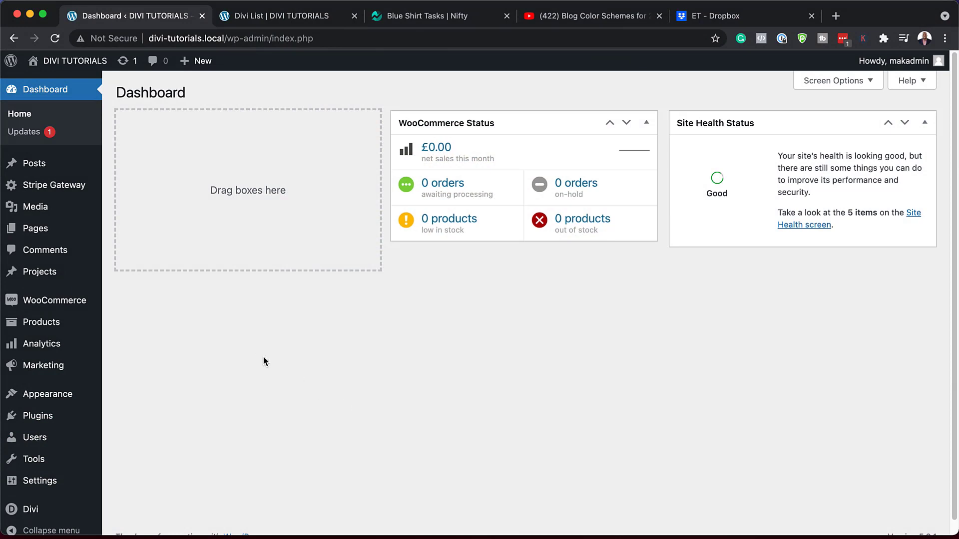
# Create a new page titled "Anchor Link Navigation" and open it in the Divi Builder.
pyautogui.moveTo(35, 228)
pyautogui.click(135, 250)
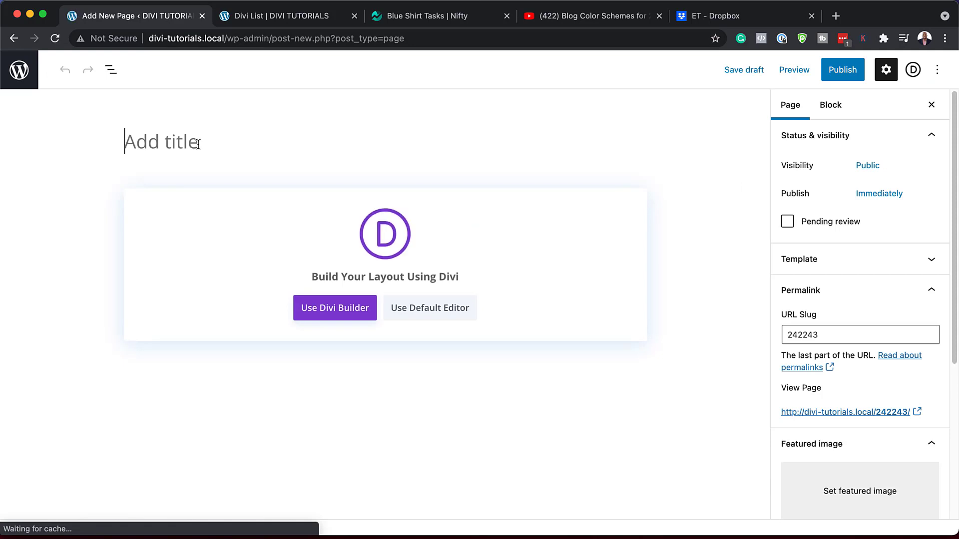
pyautogui.write('Anchor Link Navigation')
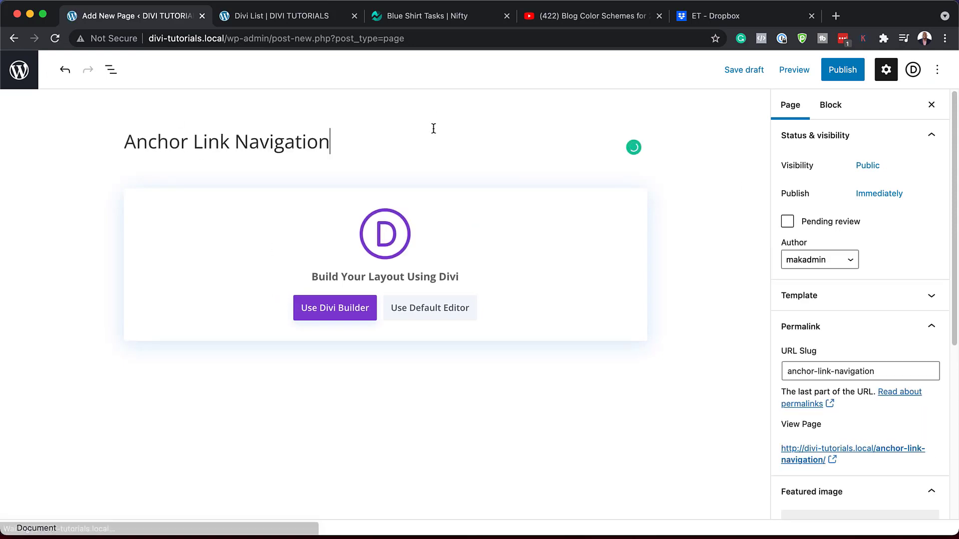
pyautogui.click(326, 316)
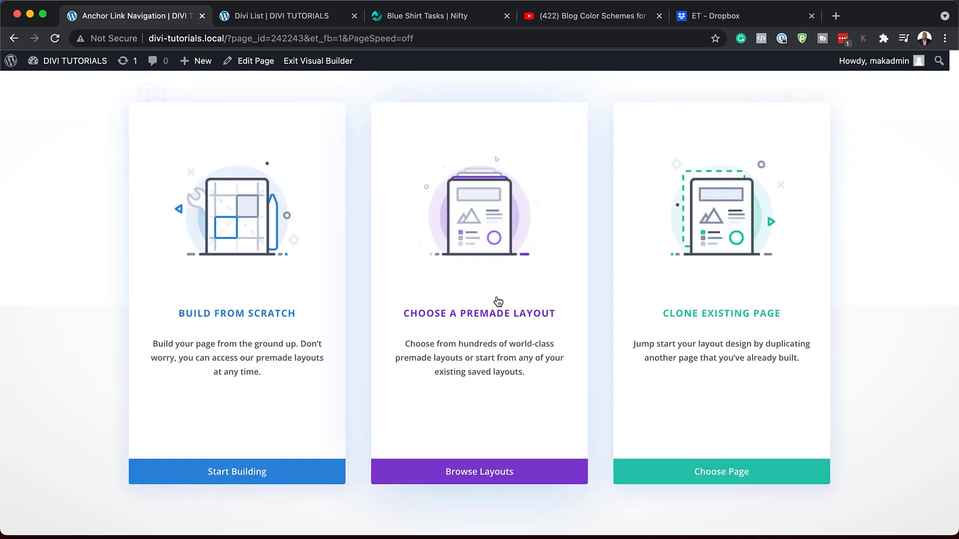
# Search the premade layouts for "meal" and load the Meal Kit Recipe Page layout onto the page.
pyautogui.click(485, 477)
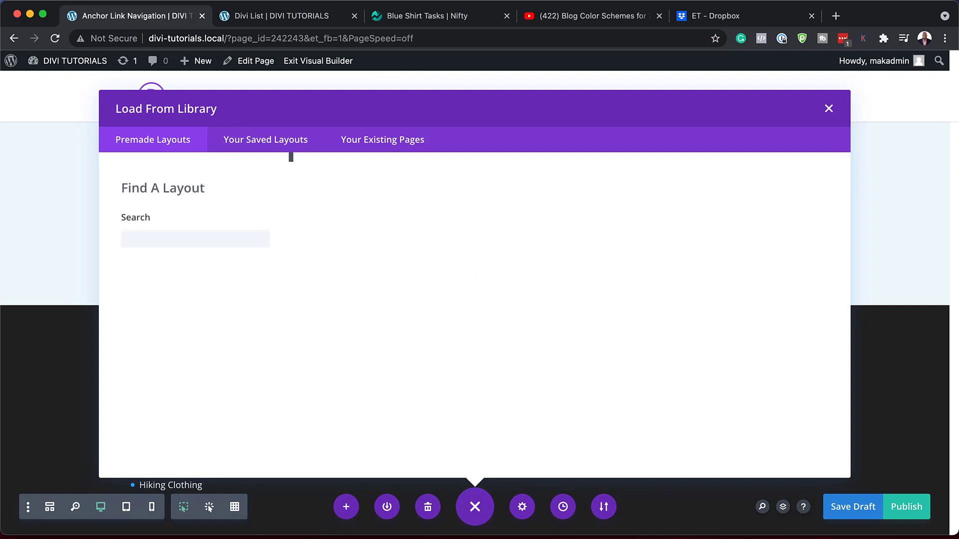
pyautogui.click(193, 242)
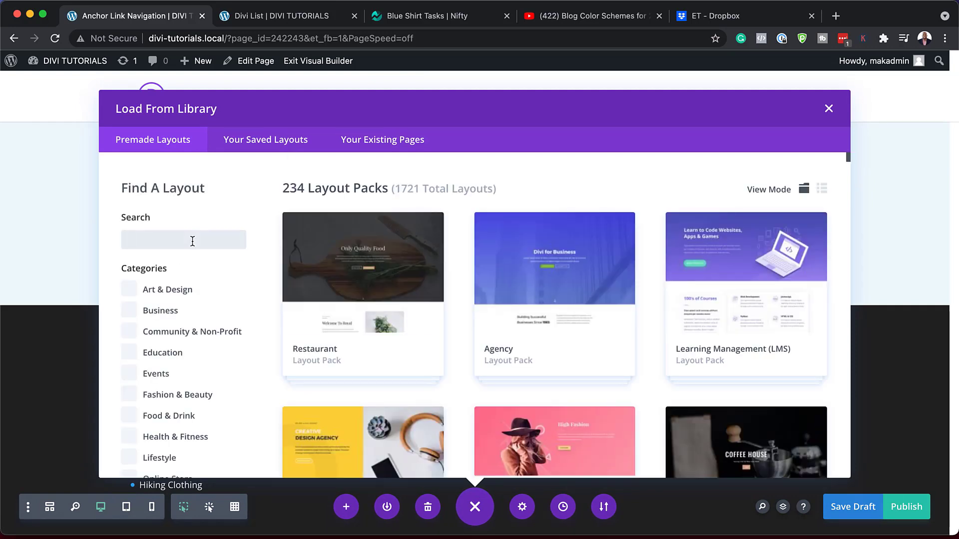
pyautogui.write('make')
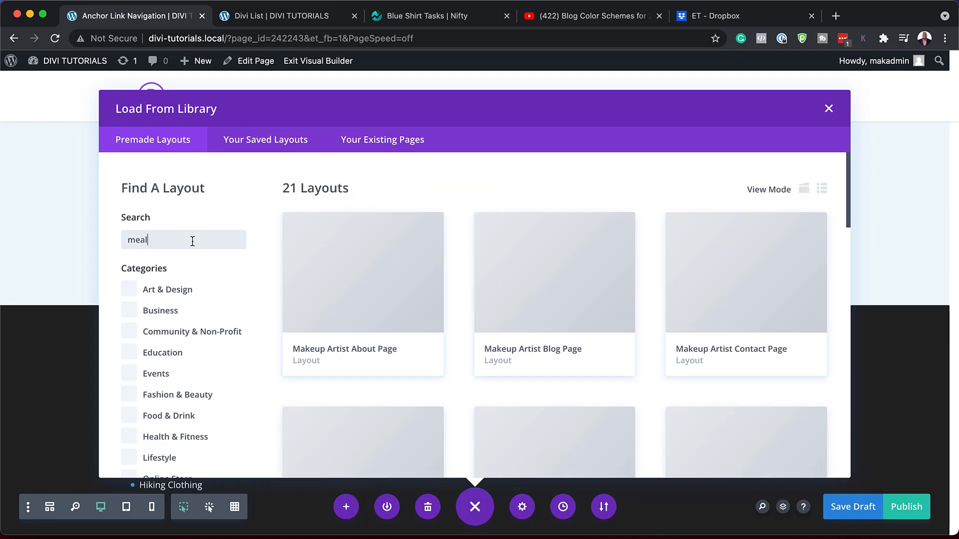
pyautogui.scroll(-3, 731, 338)
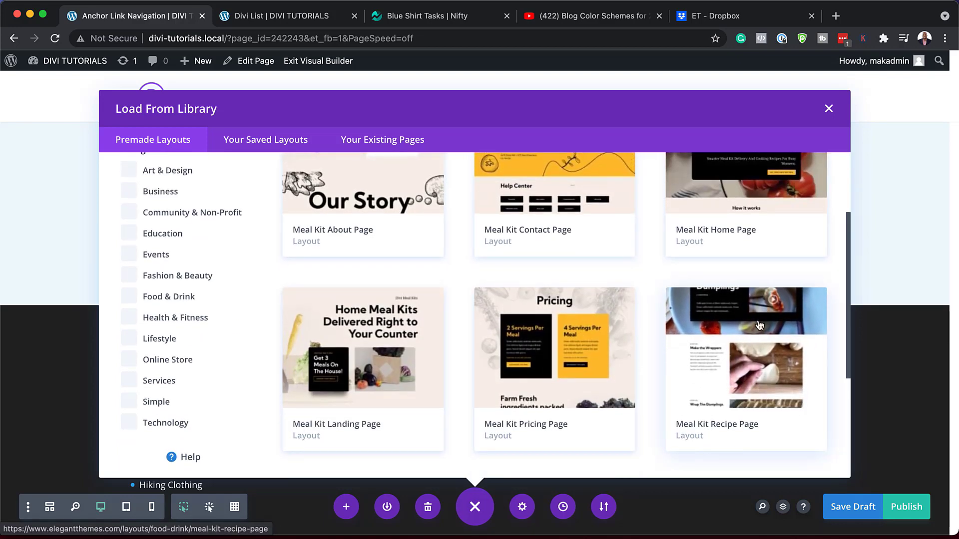
pyautogui.click(759, 324)
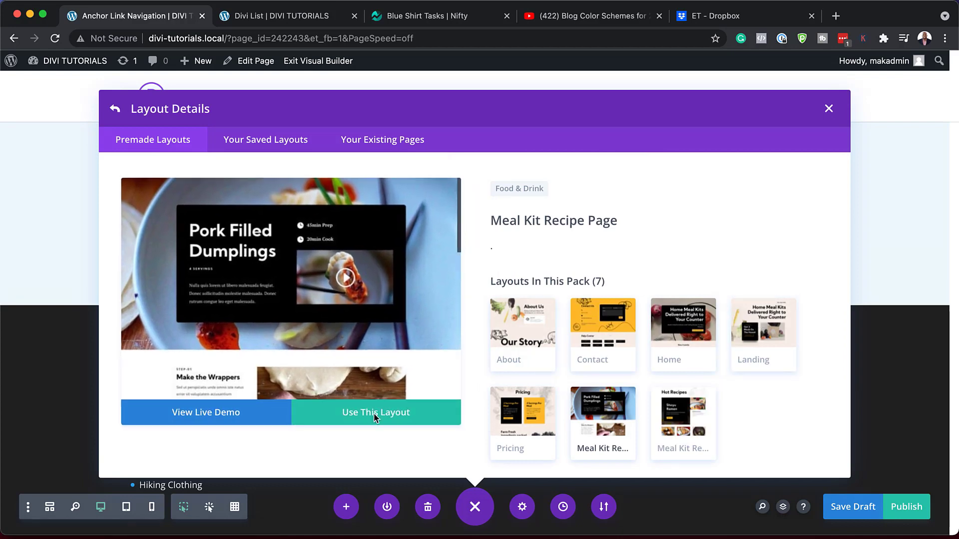
pyautogui.click(375, 419)
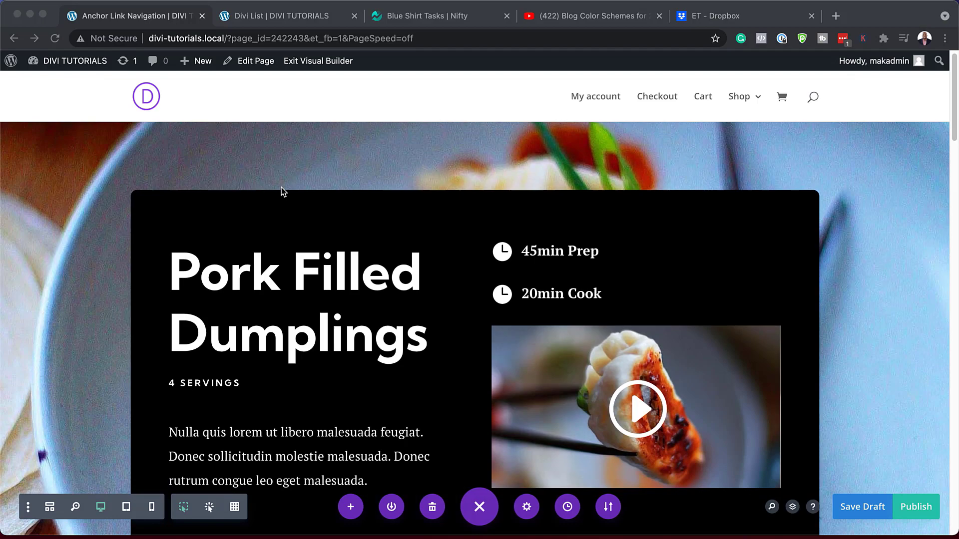
# Delete the Step-02 "Wrap The Dumplings" and Step-03 "Steam Or Fry the Dumplings" rows.
pyautogui.scroll(-4, 283, 191)
pyautogui.scroll(-8, 280, 188)
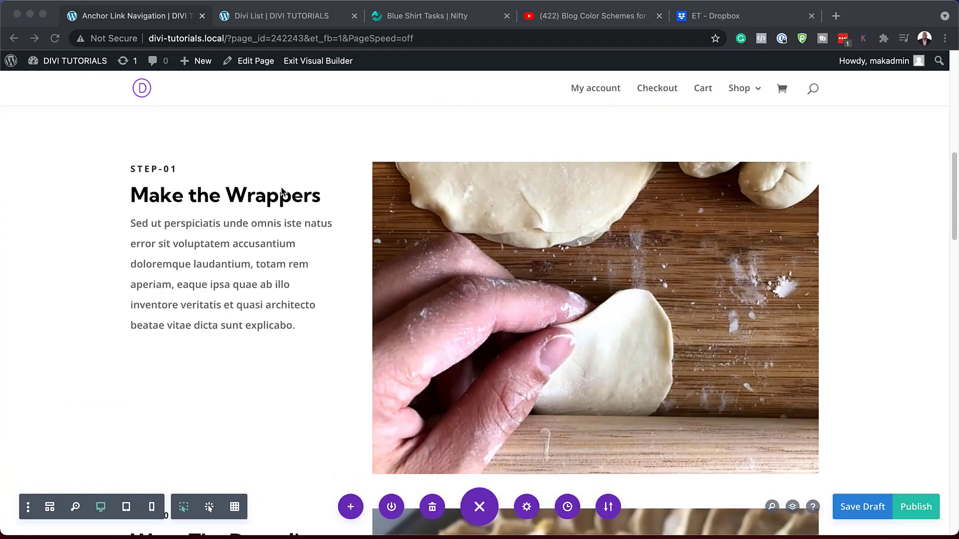
pyautogui.scroll(-7, 281, 190)
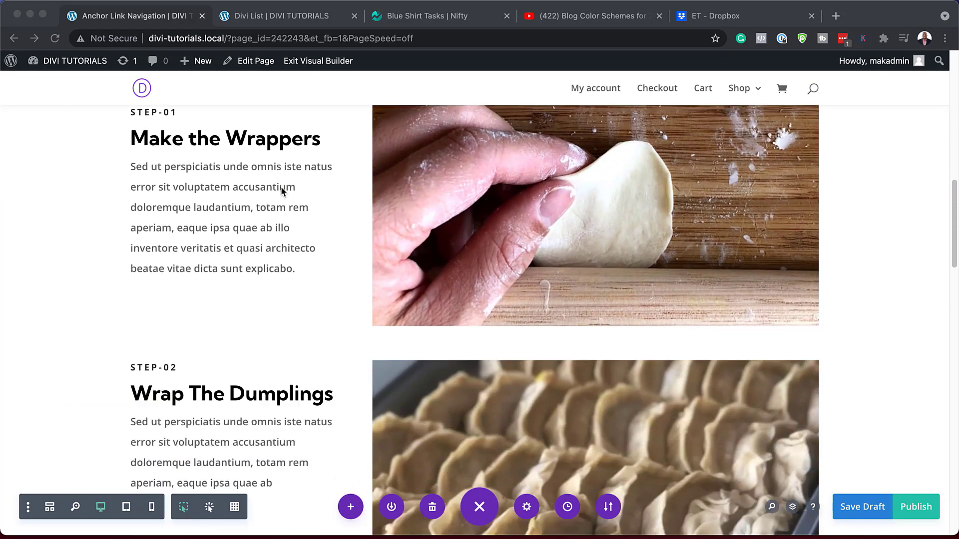
pyautogui.scroll(2, 293, 218)
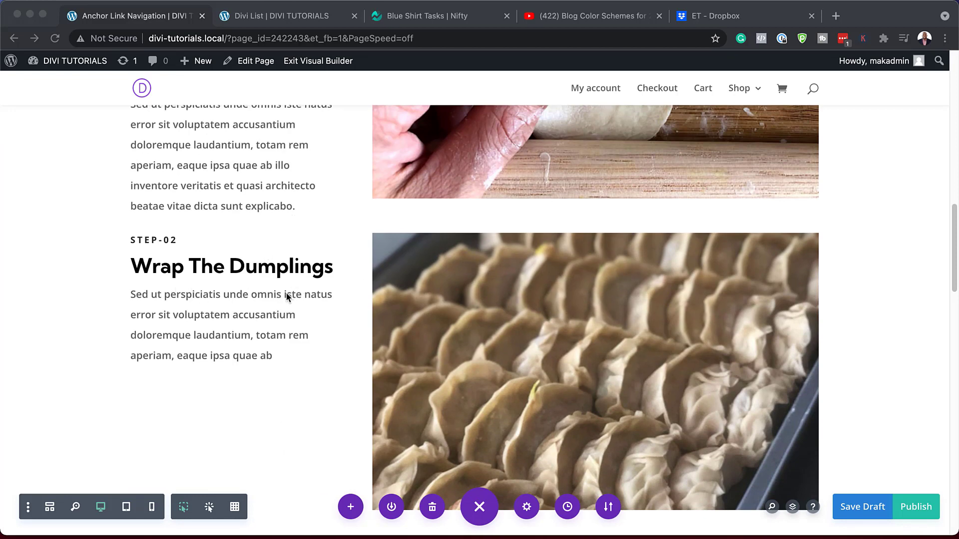
pyautogui.scroll(2, 240, 313)
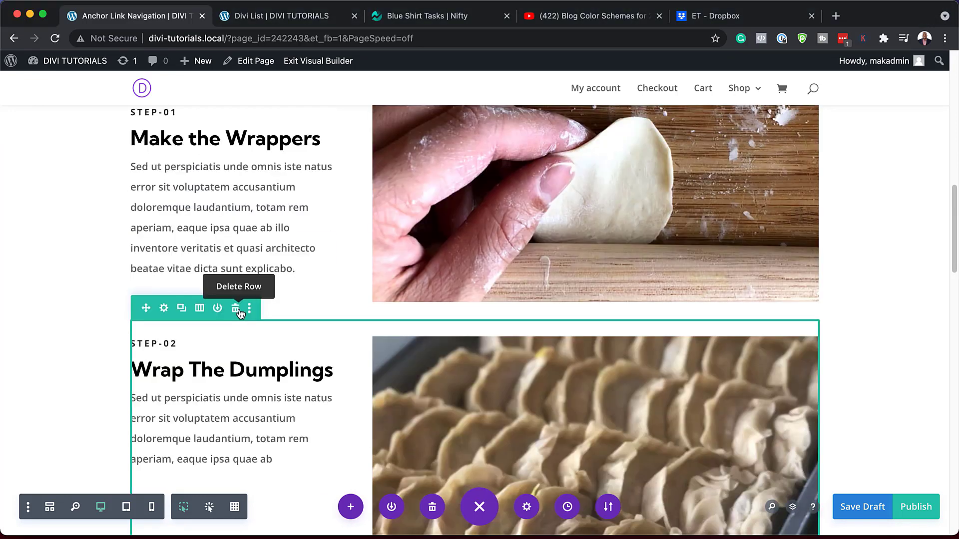
pyautogui.click(236, 308)
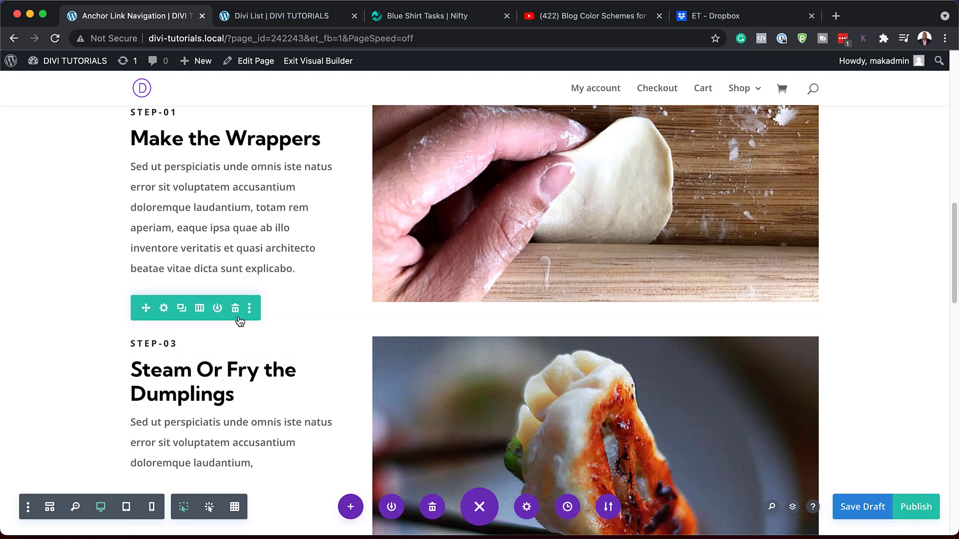
pyautogui.click(235, 308)
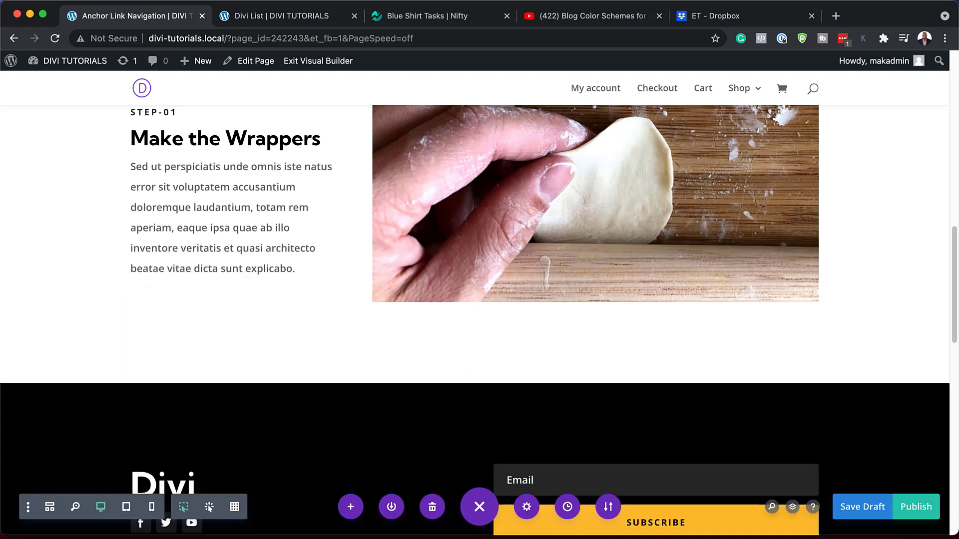
# Insert a one-quarter, three-quarter column row beneath the Step-01 row without adding a module.
pyautogui.scroll(6, 341, 253)
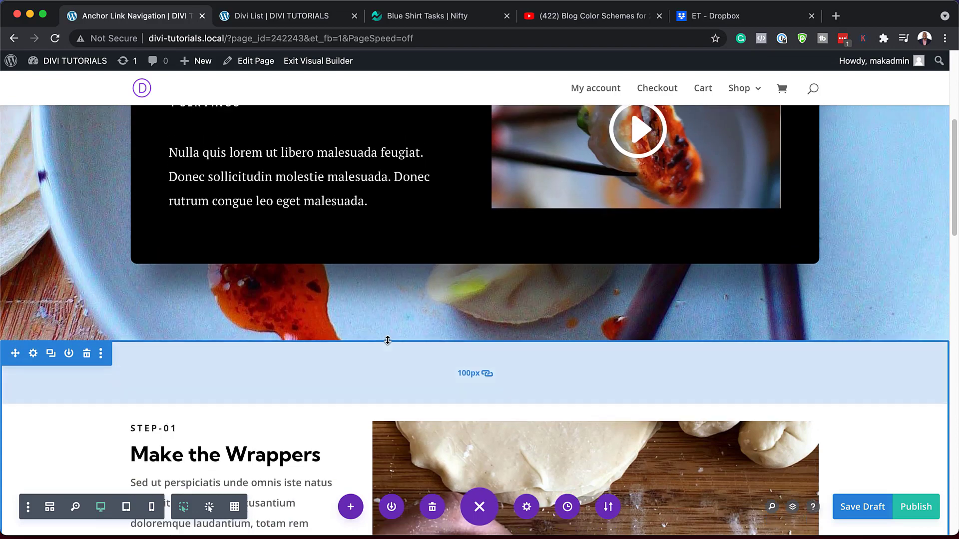
pyautogui.scroll(6, 385, 336)
pyautogui.scroll(-10, 389, 351)
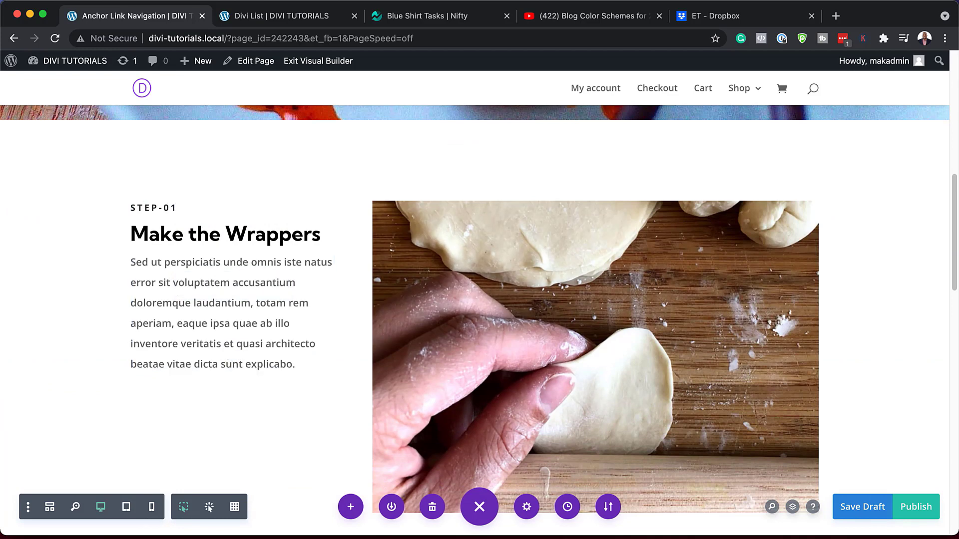
pyautogui.scroll(-2, 409, 394)
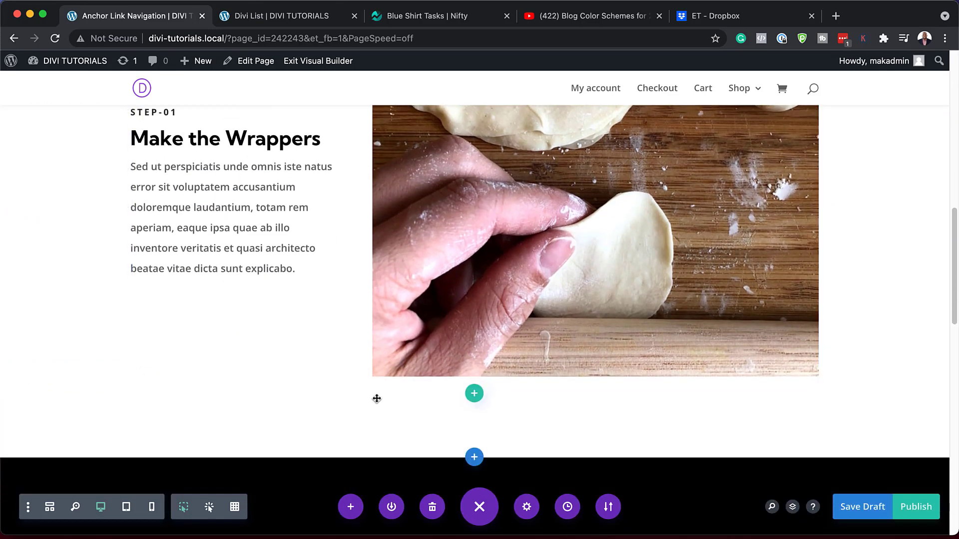
pyautogui.click(473, 394)
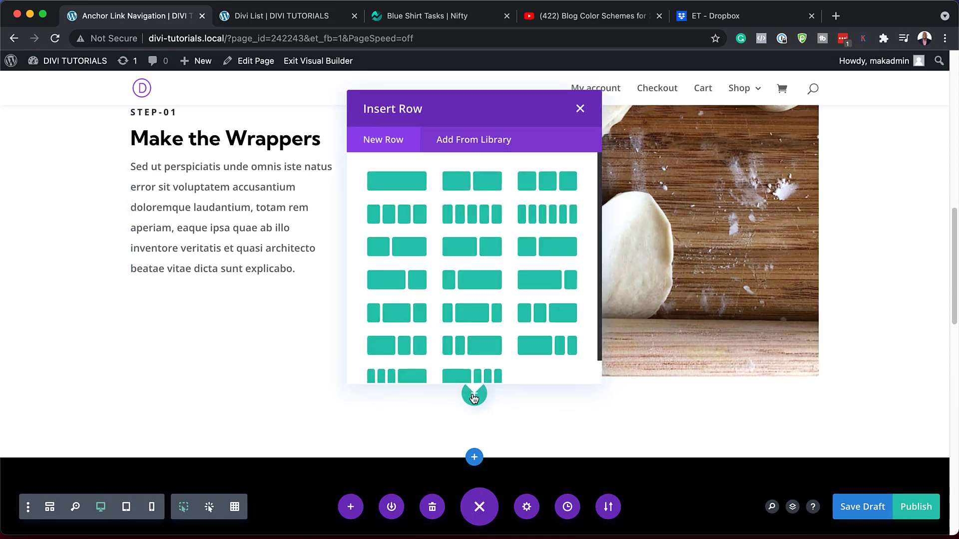
pyautogui.click(472, 284)
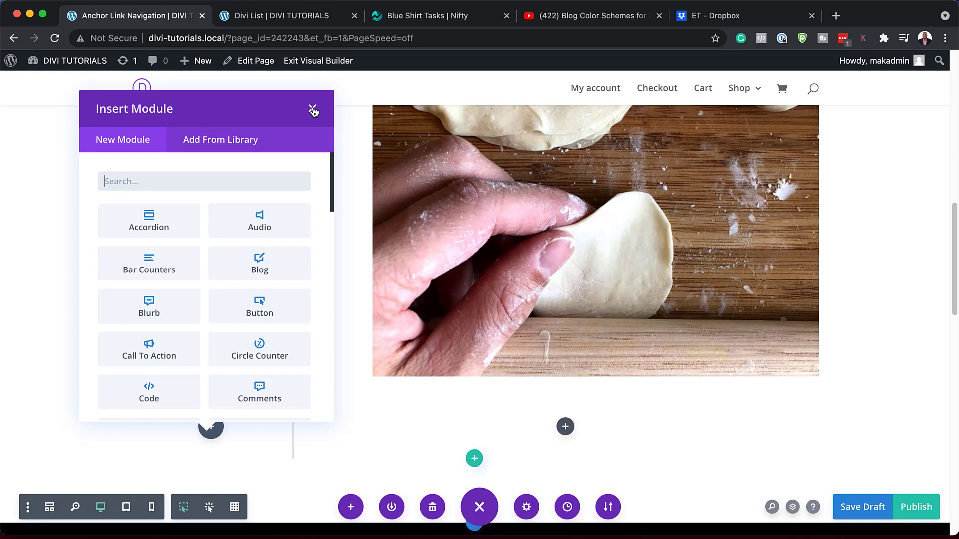
pyautogui.click(312, 108)
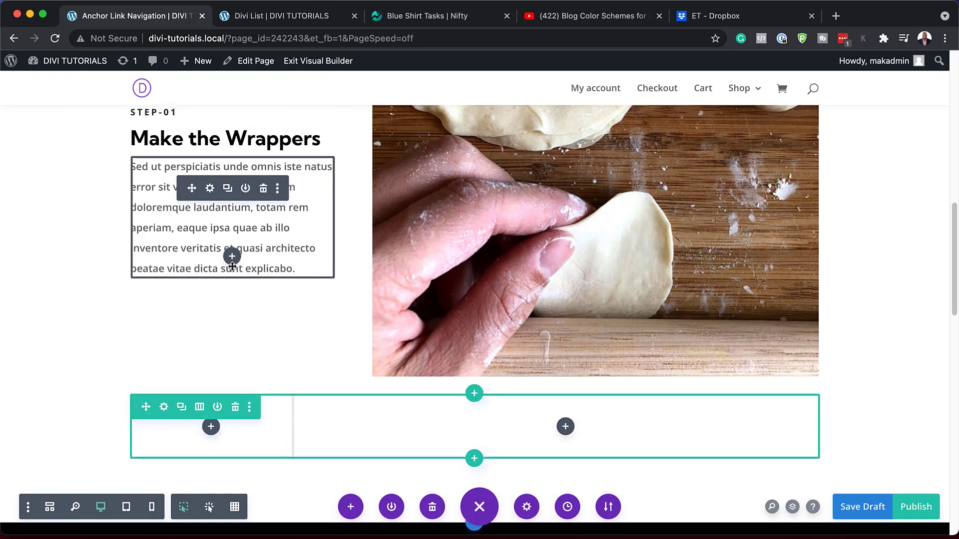
# Copy the Step-01 heading and body text modules into the new row's narrow column, with the heading above the text.
pyautogui.click(228, 225)
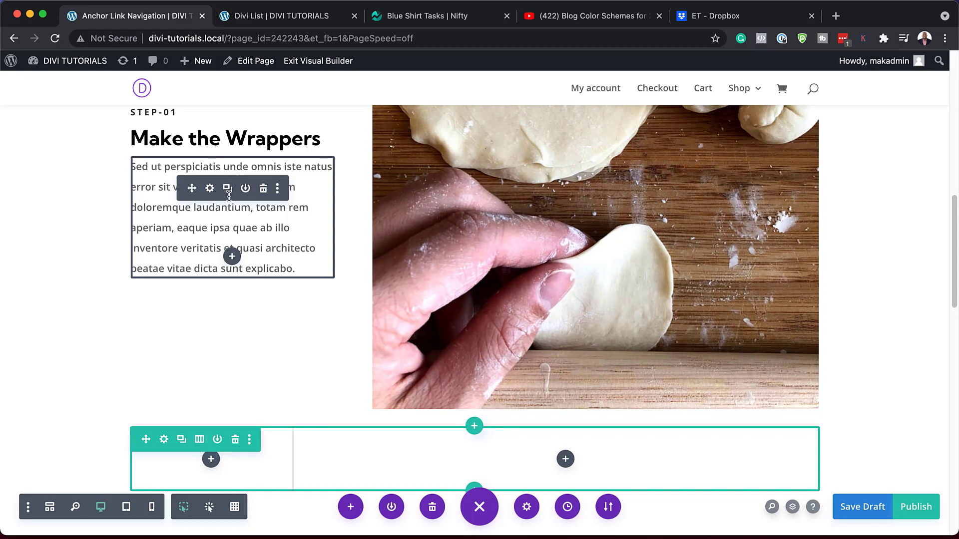
pyautogui.click(296, 230)
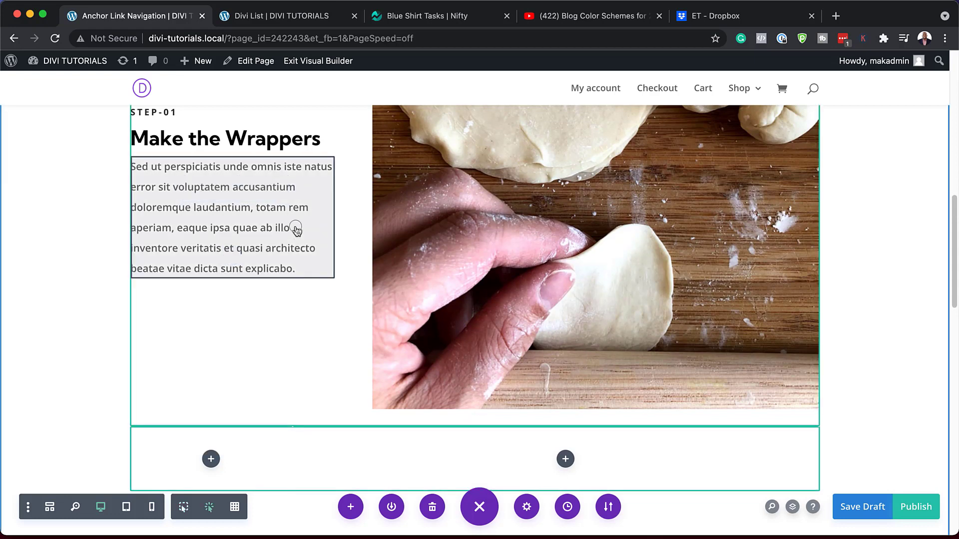
pyautogui.keyDown('super'); pyautogui.click(231, 143); pyautogui.keyUp('super')
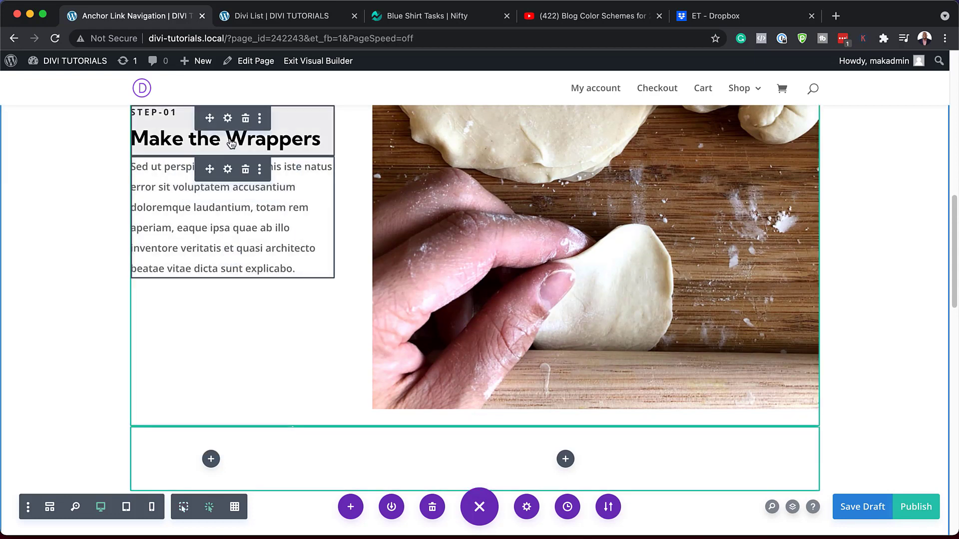
pyautogui.scroll(-3, 272, 364)
pyautogui.rightClick(181, 180)
pyautogui.click(223, 272)
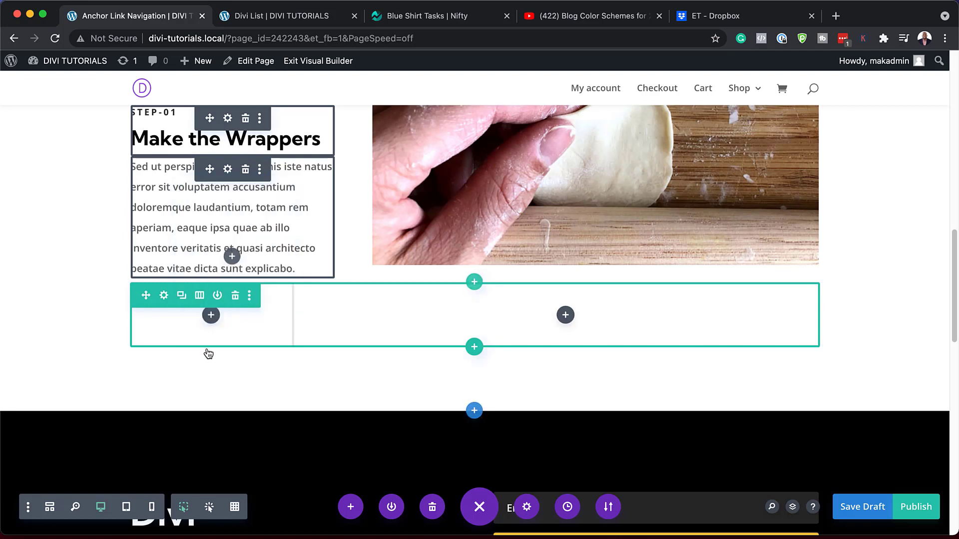
pyautogui.rightClick(212, 319)
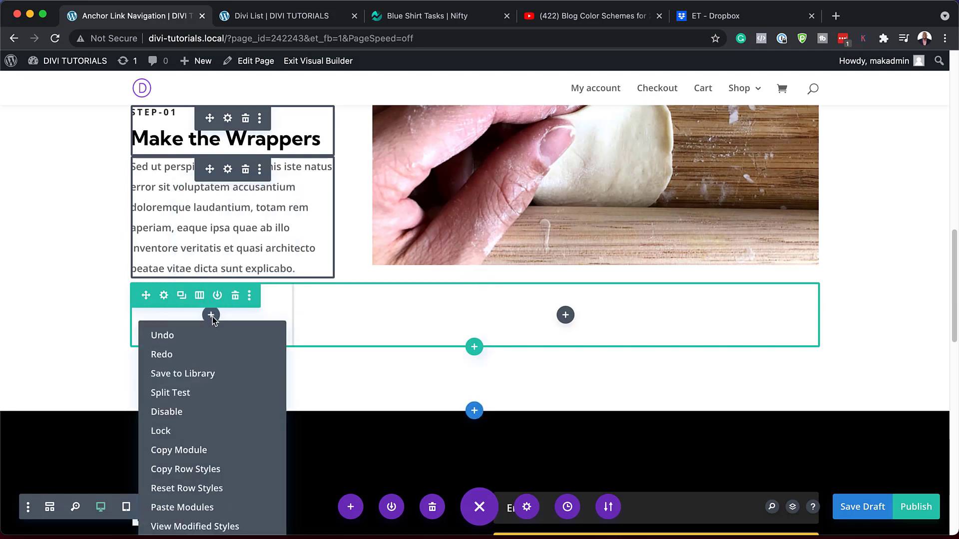
pyautogui.click(192, 508)
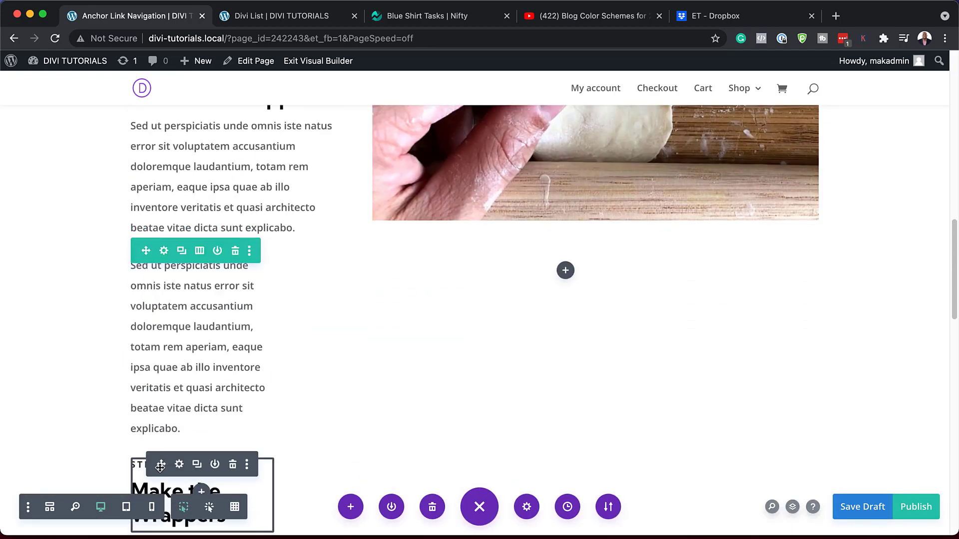
pyautogui.moveTo(159, 465); pyautogui.dragTo(166, 275)
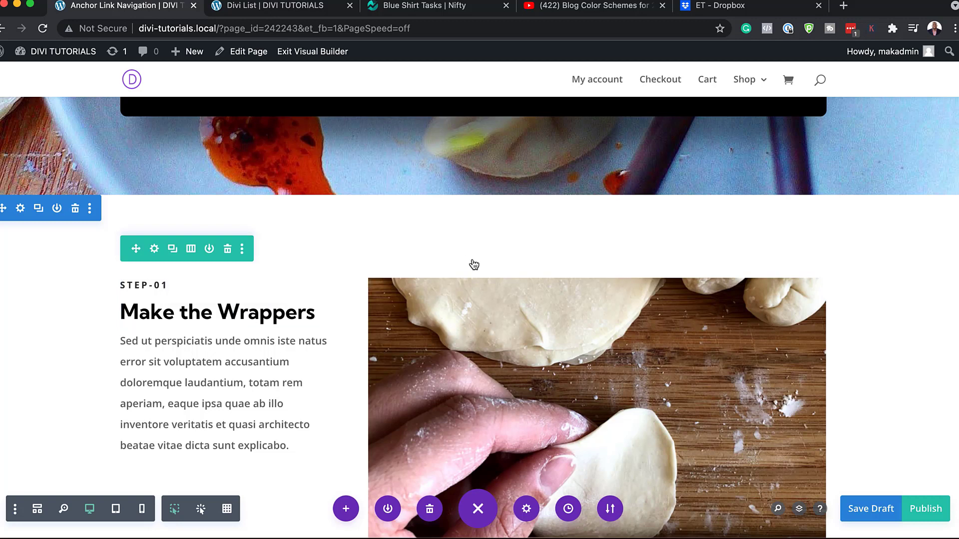
# Duplicate the heading in the first Step-01 row and place one heading and the body text above the image in the wide column.
pyautogui.scroll(-5, 278, 443)
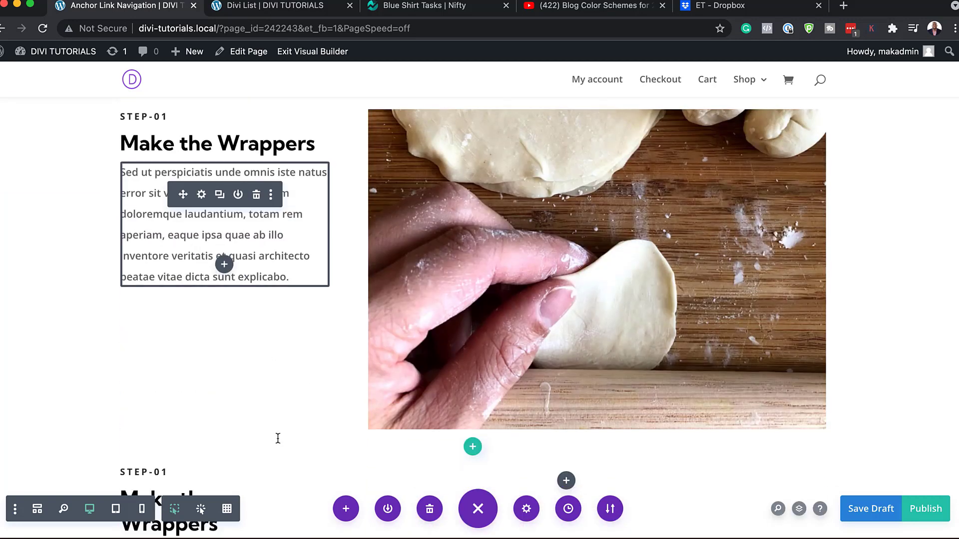
pyautogui.scroll(-2, 212, 467)
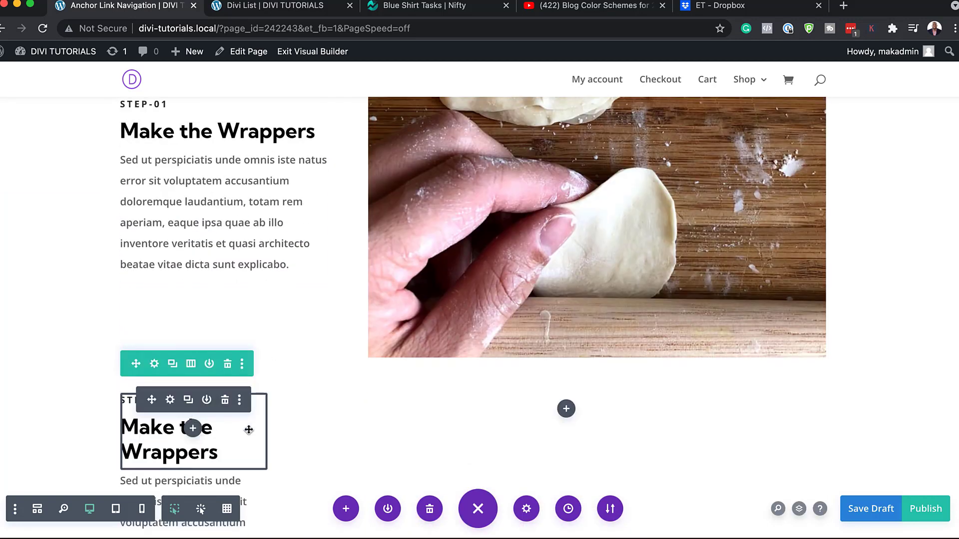
pyautogui.scroll(7, 209, 427)
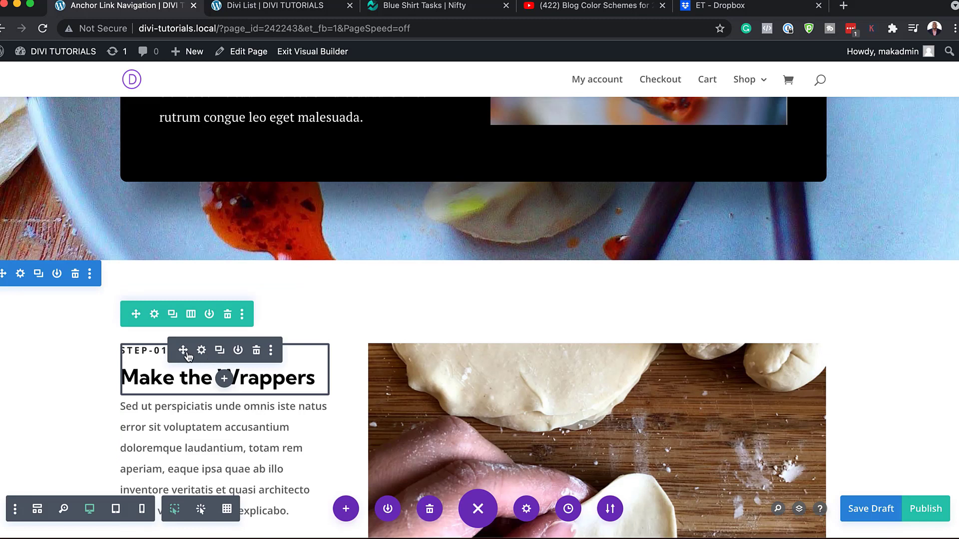
pyautogui.click(220, 351)
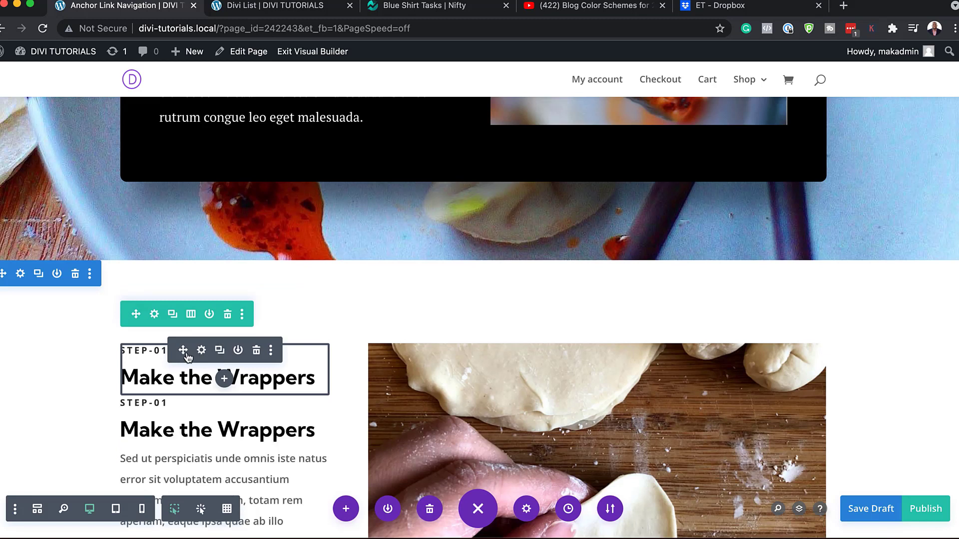
pyautogui.moveTo(184, 351); pyautogui.dragTo(488, 339)
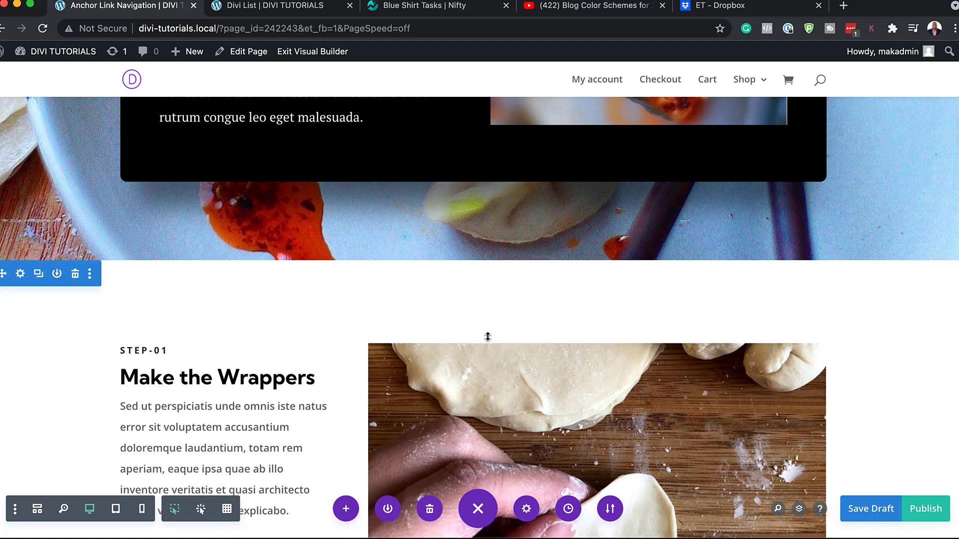
pyautogui.scroll(-4, 488, 336)
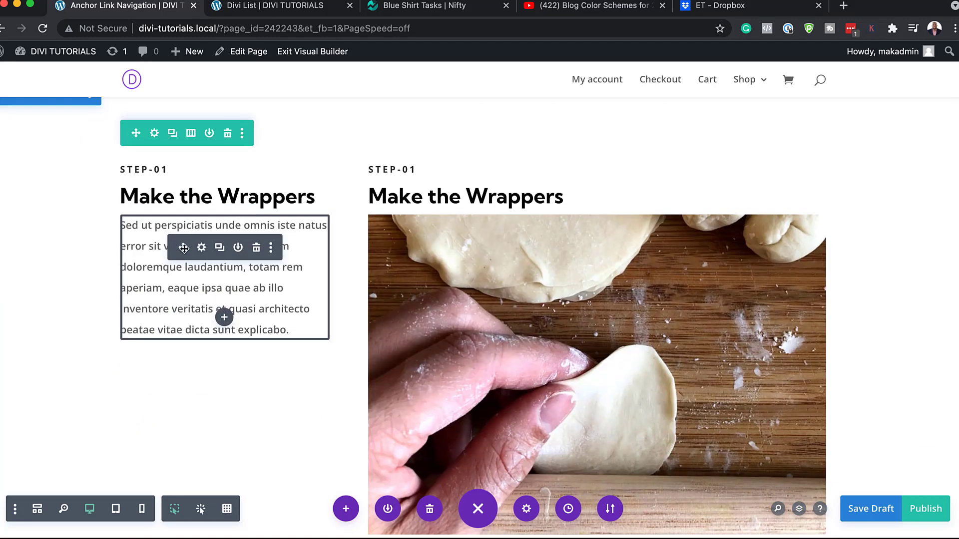
pyautogui.moveTo(184, 249); pyautogui.dragTo(495, 211)
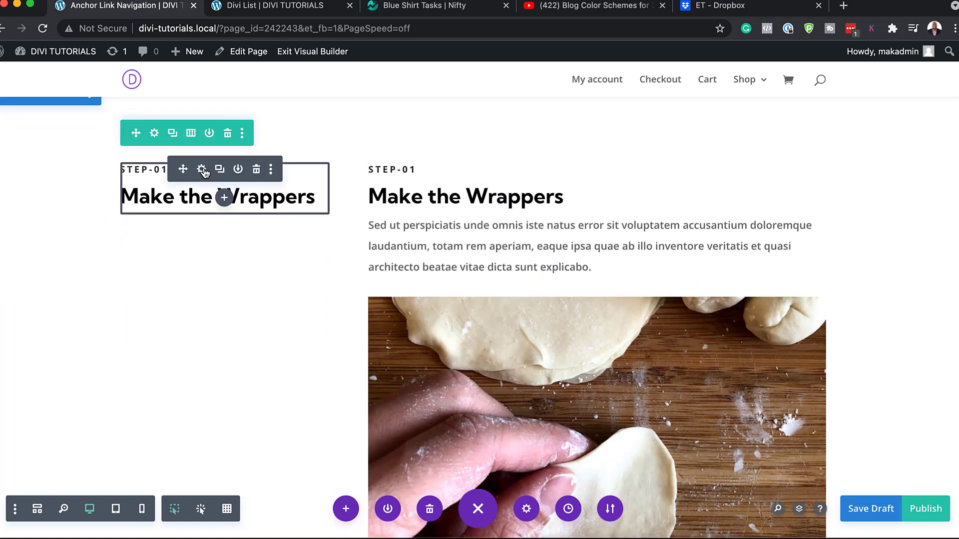
# Remove the "Make the Wrappers" line from the narrow column's text module, keeping only Step-01, and save the module.
pyautogui.click(202, 169)
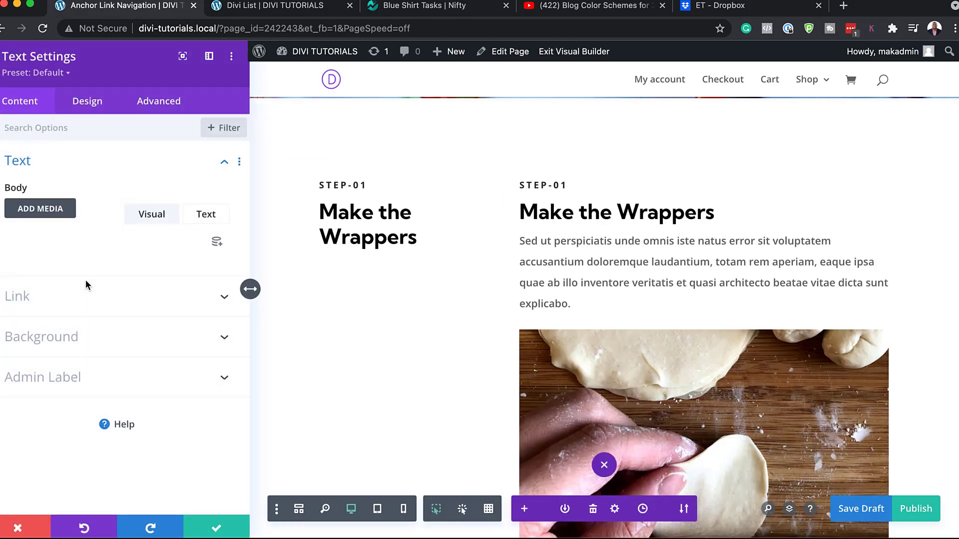
pyautogui.moveTo(175, 340); pyautogui.dragTo(15, 341)
pyautogui.press('BackSpace')
pyautogui.press('BackSpace')
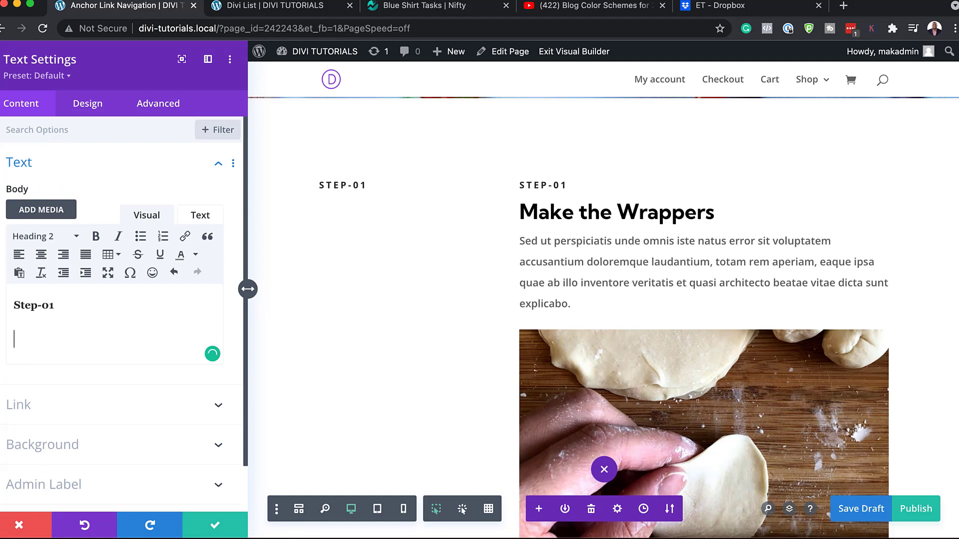
pyautogui.click(215, 530)
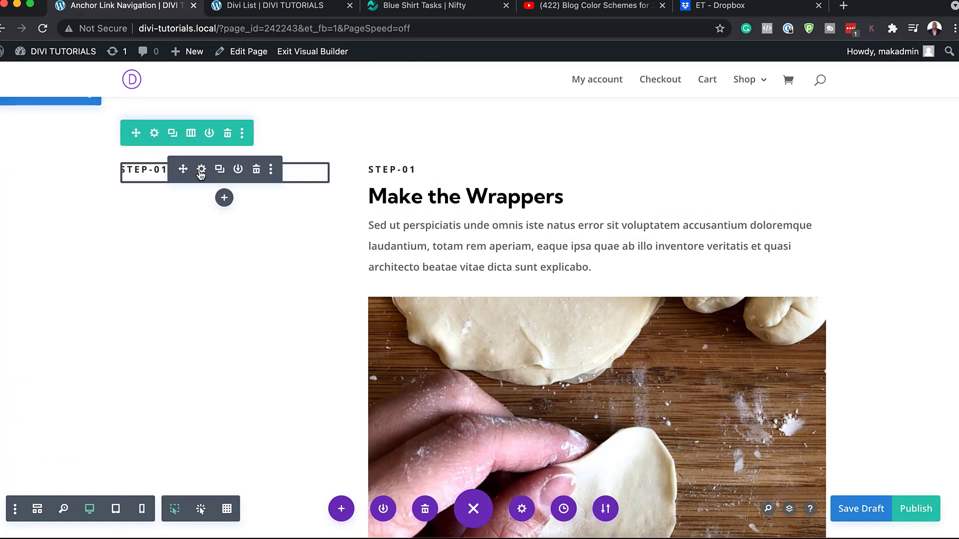
# Turn off the uppercase style of the narrow column's Step-01 Heading 4 text and center-align it.
pyautogui.click(202, 170)
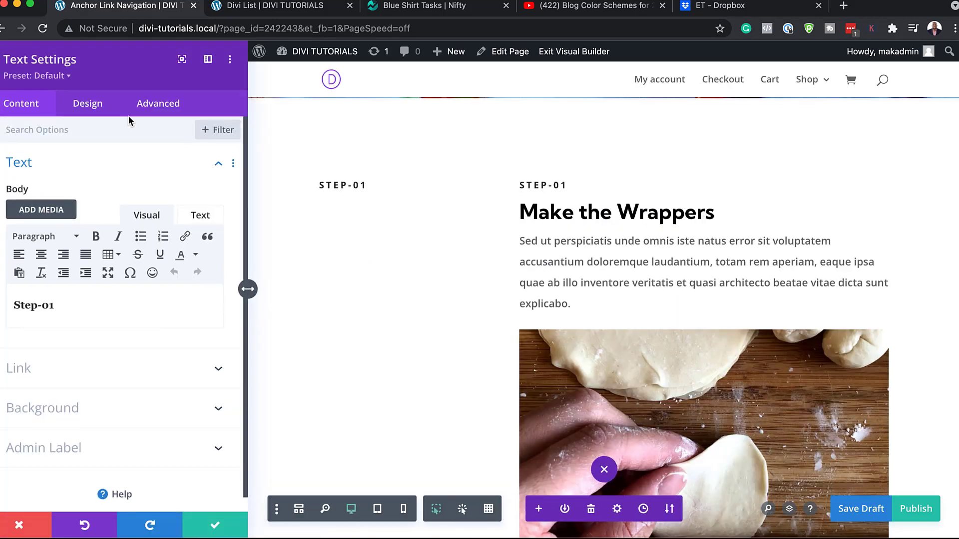
pyautogui.click(86, 106)
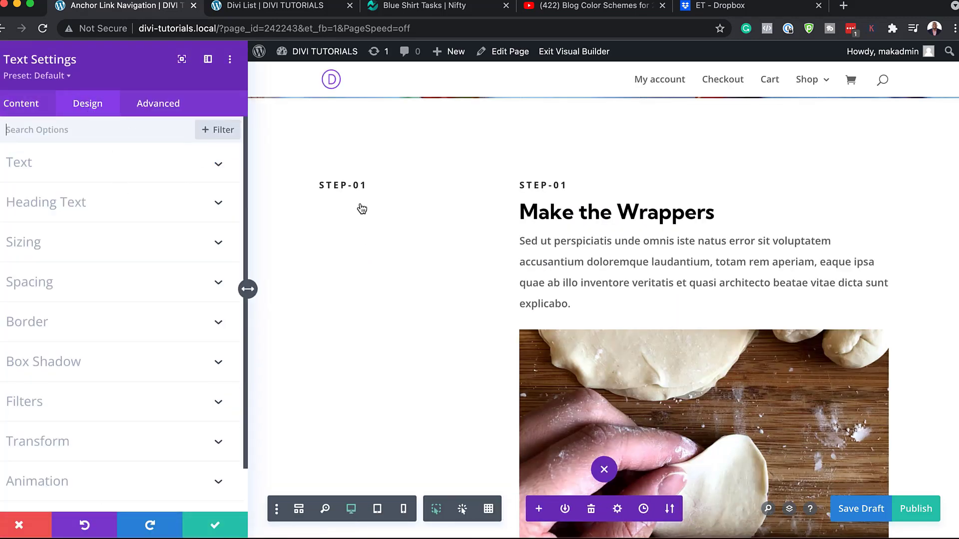
pyautogui.click(325, 179)
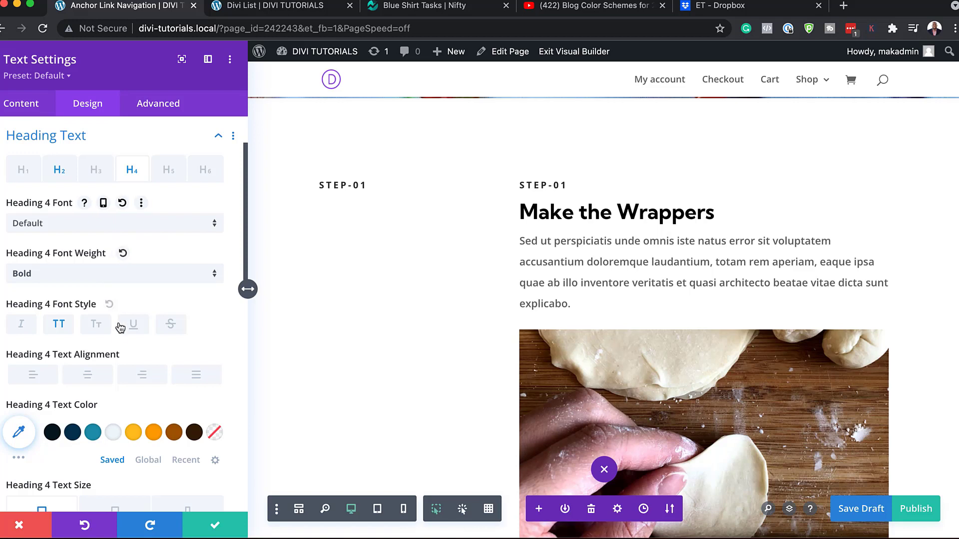
pyautogui.click(60, 329)
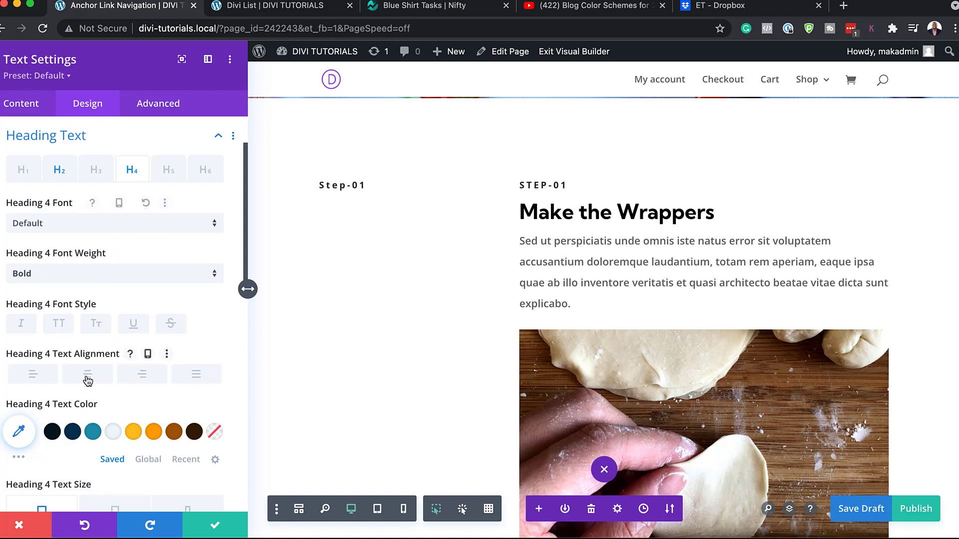
pyautogui.click(87, 375)
# Set the Heading 4 text size to 15px and its line height to 2em.
pyautogui.scroll(-5, 88, 380)
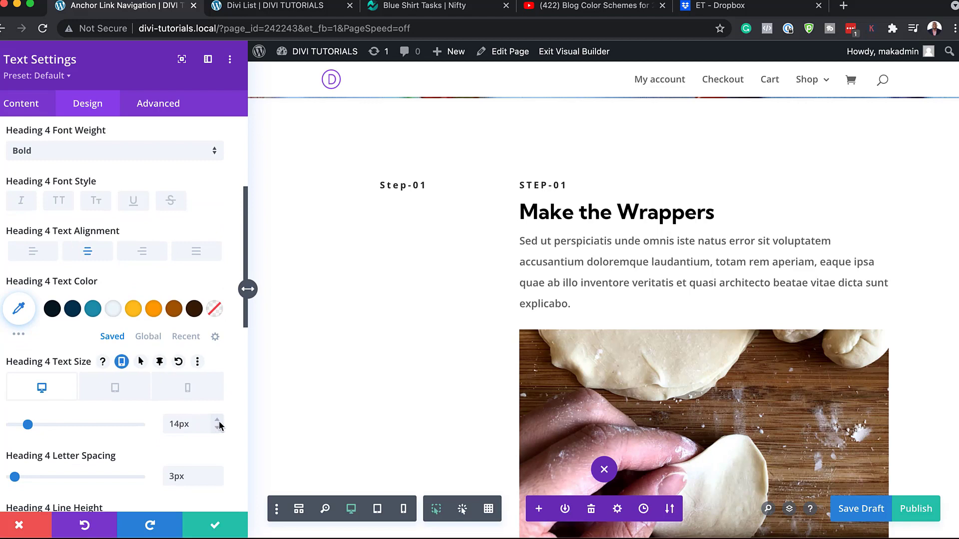
pyautogui.click(219, 421)
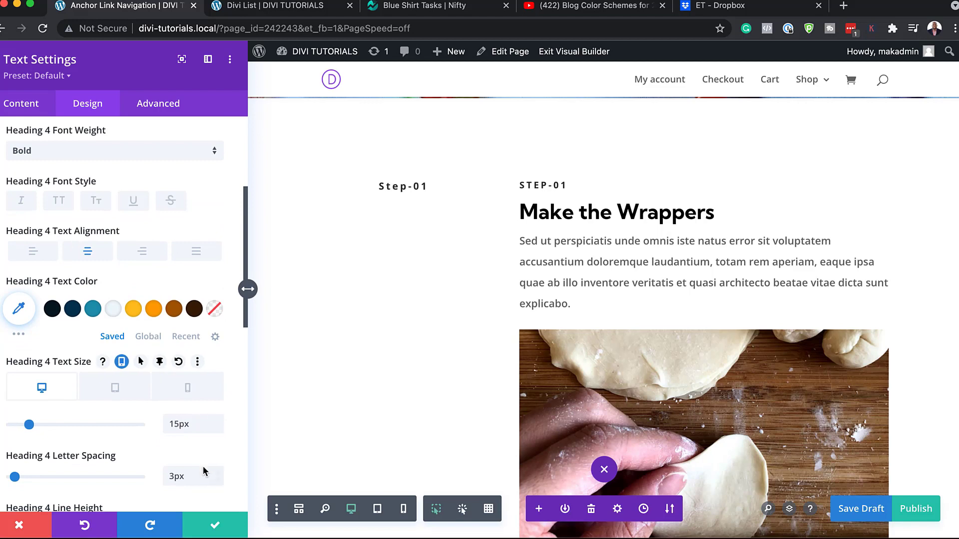
pyautogui.scroll(-2, 203, 471)
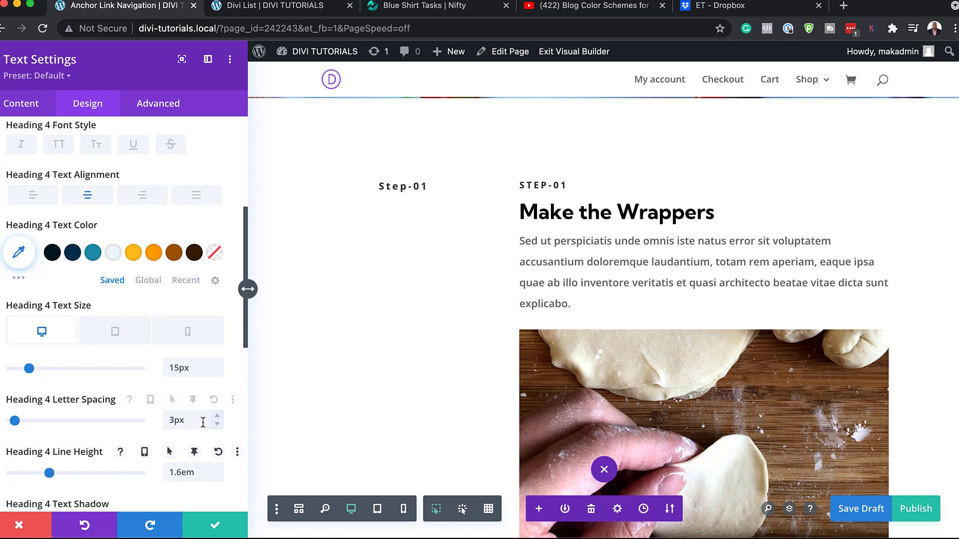
pyautogui.scroll(-1, 200, 424)
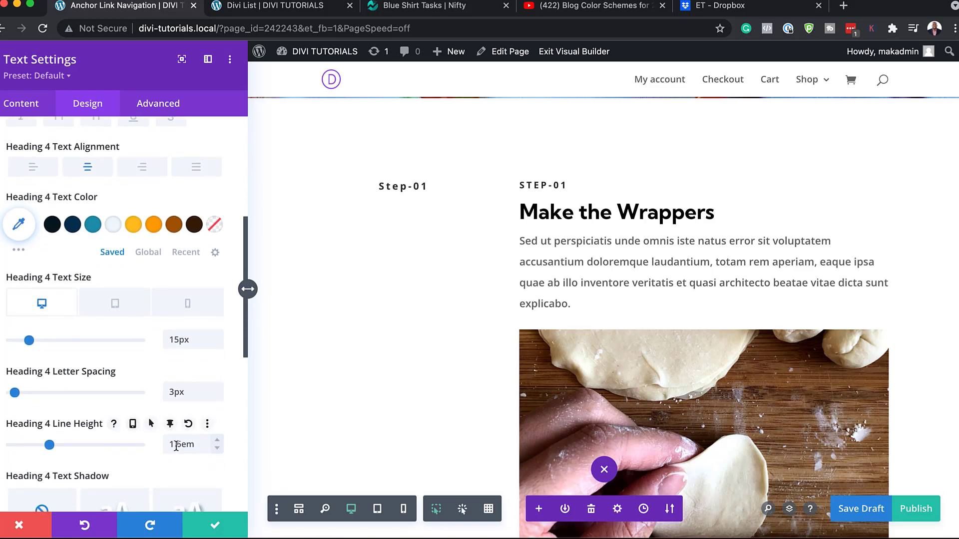
pyautogui.moveTo(180, 444); pyautogui.dragTo(142, 441)
pyautogui.write('2')
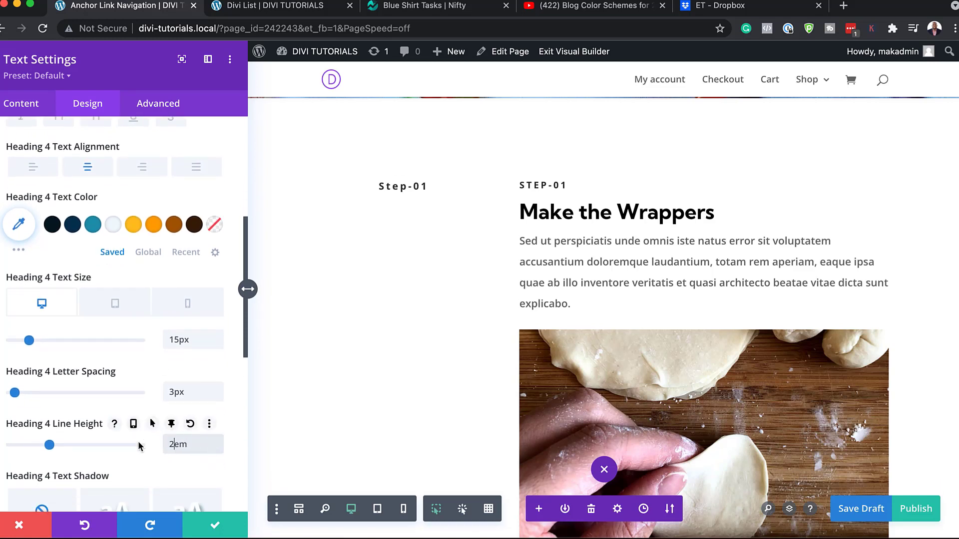
# Add top padding to the narrow column's Step-01 module and round all its corners to 3px.
pyautogui.scroll(-10, 175, 344)
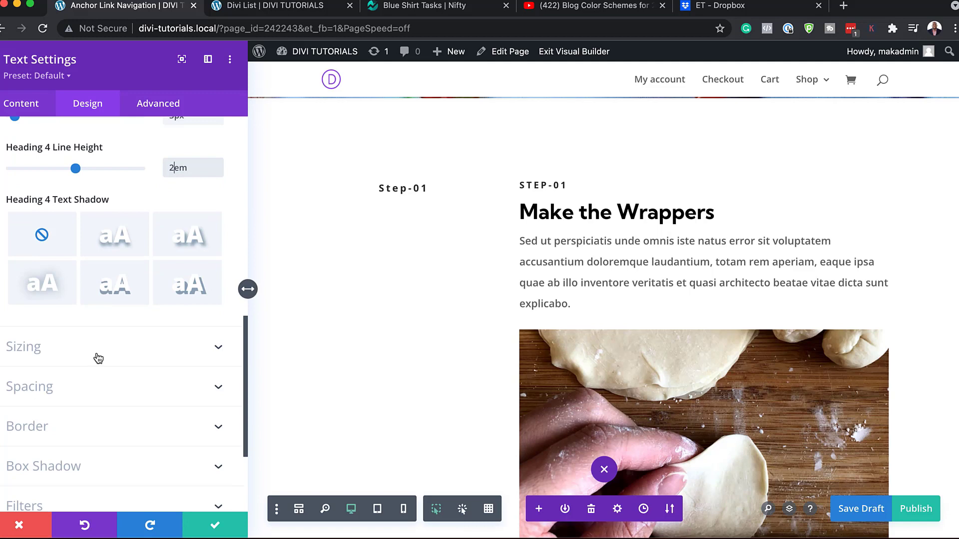
pyautogui.click(60, 393)
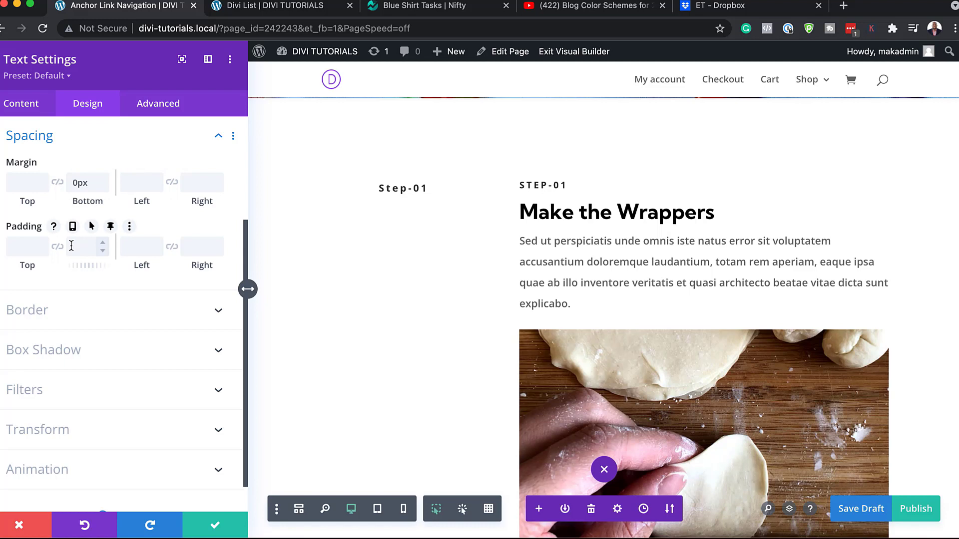
pyautogui.click(21, 249)
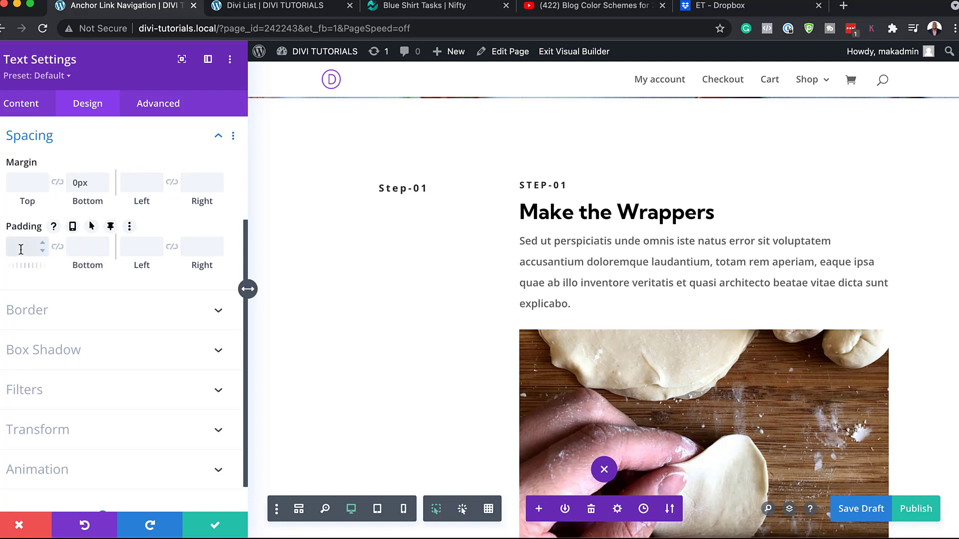
pyautogui.click(60, 312)
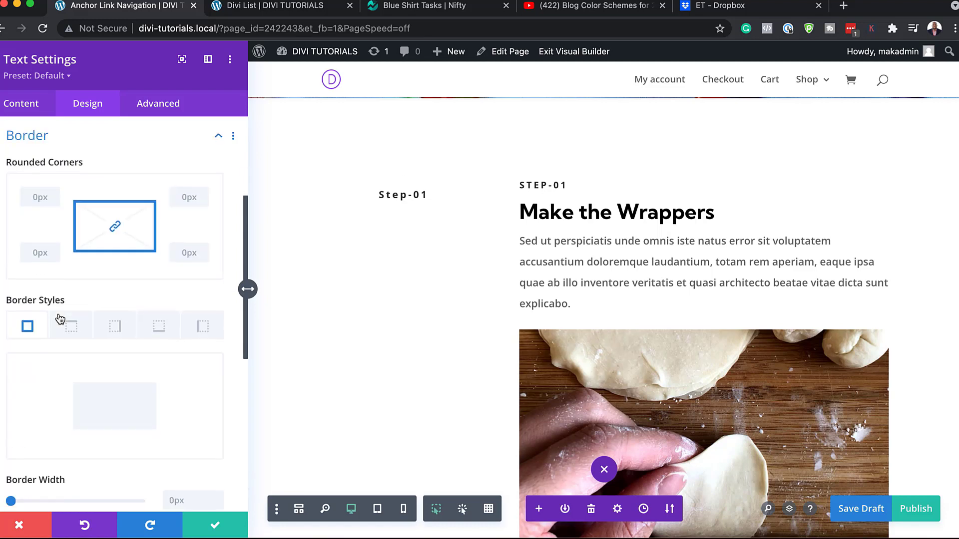
pyautogui.click(54, 249)
pyautogui.click(55, 249)
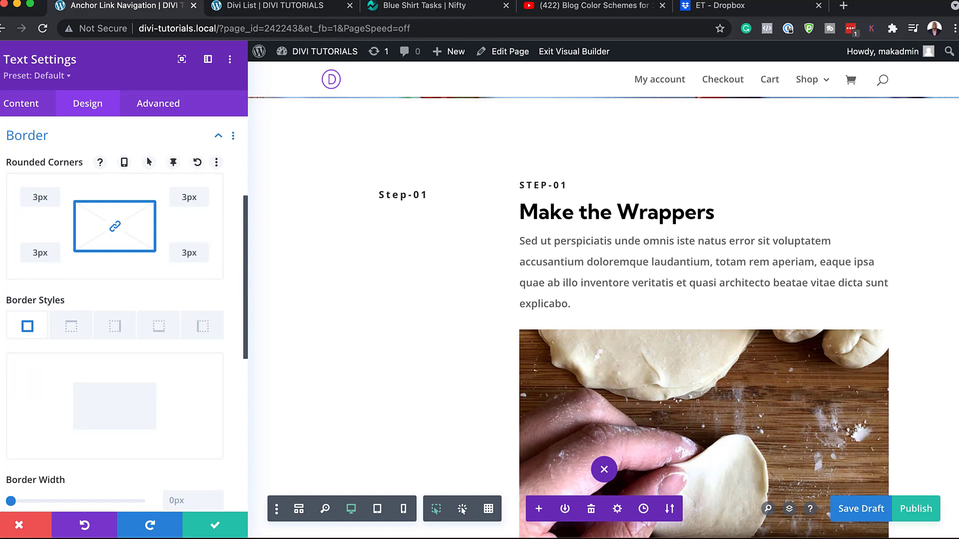
# Set the Step-01 module's sticky position to Stick to Top and Bottom with a desktop sticky top offset of 150px.
pyautogui.click(159, 105)
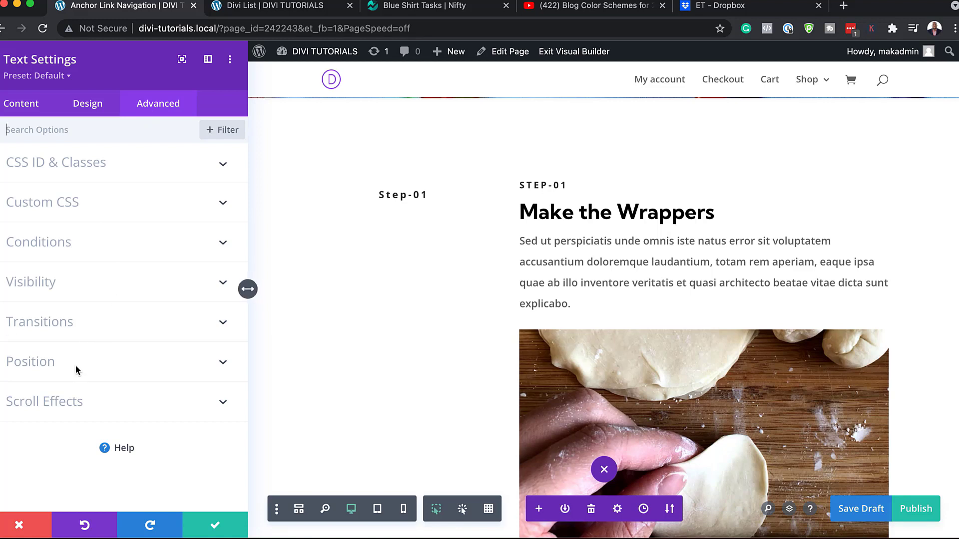
pyautogui.click(63, 404)
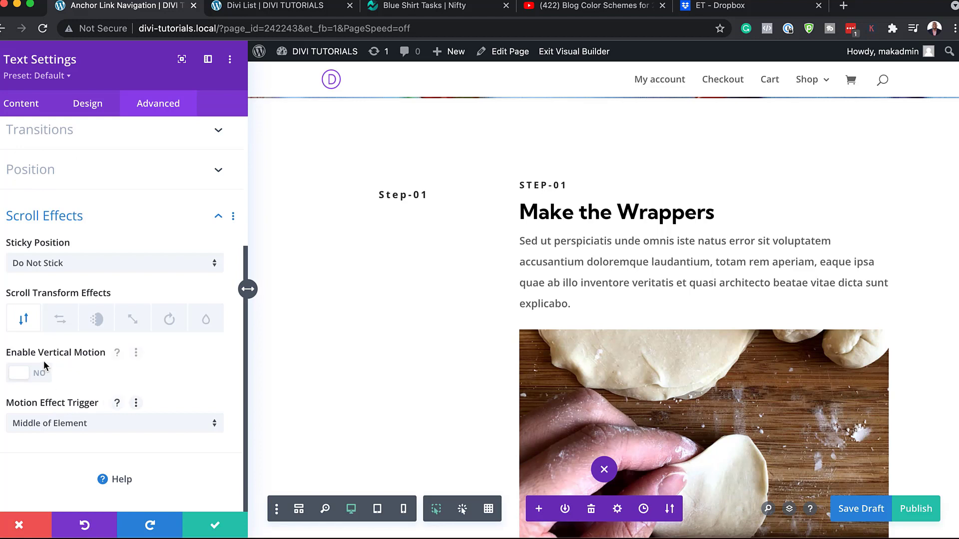
pyautogui.click(89, 264)
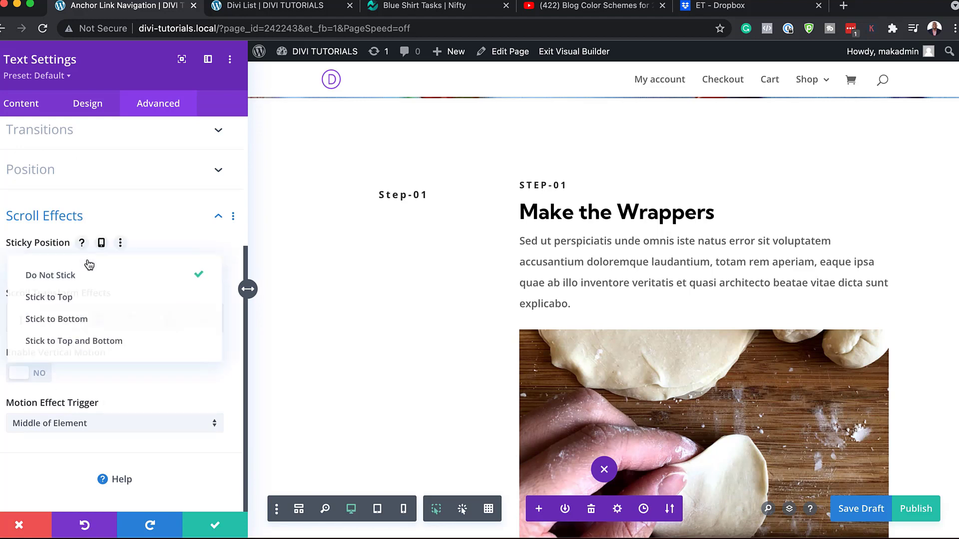
pyautogui.click(102, 344)
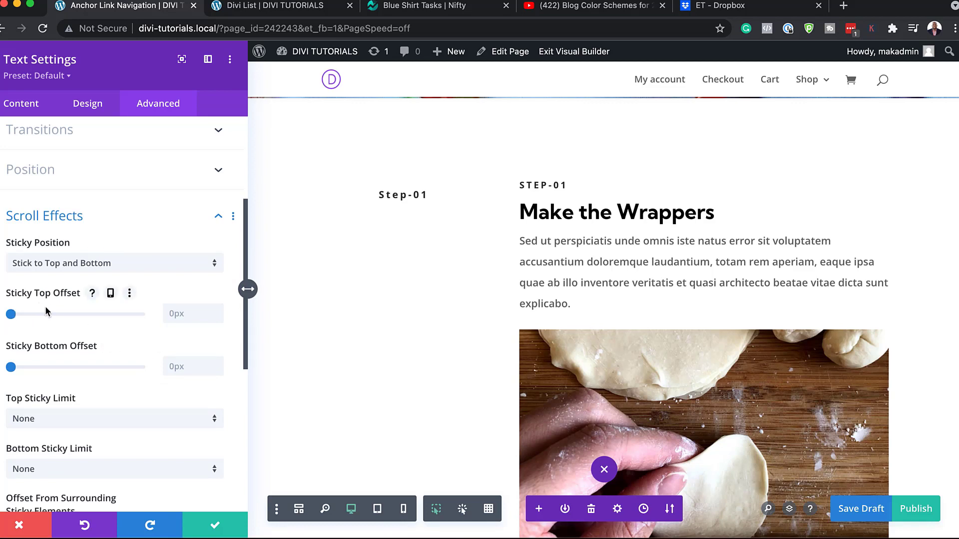
pyautogui.click(111, 295)
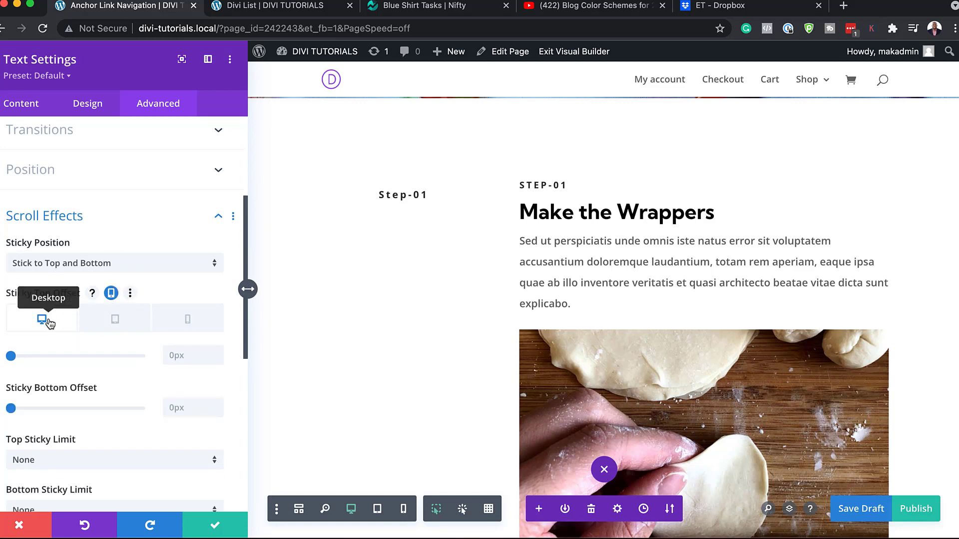
pyautogui.click(187, 355)
pyautogui.write('150')
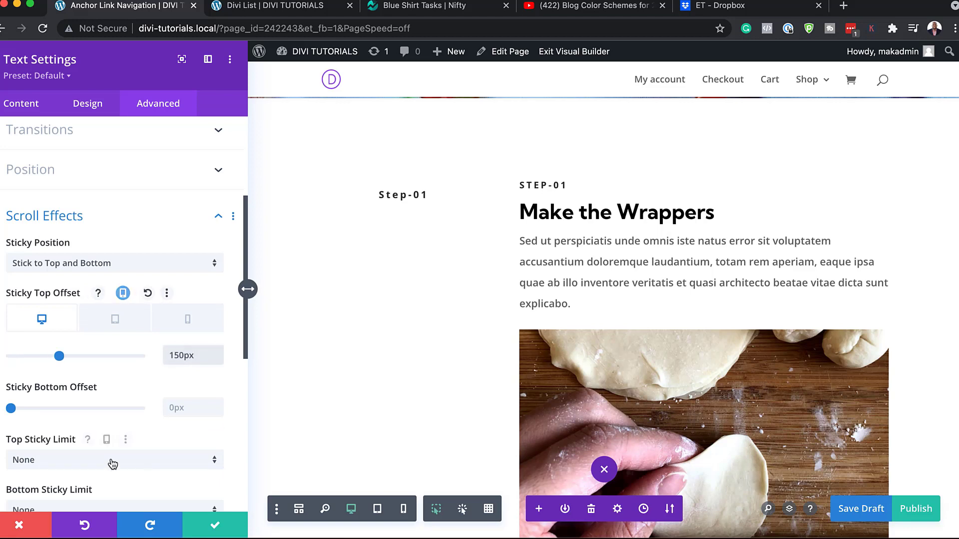
# Set both the top and bottom sticky limits to Section and disable the offset from surrounding sticky elements.
pyautogui.scroll(-3, 112, 449)
pyautogui.click(107, 379)
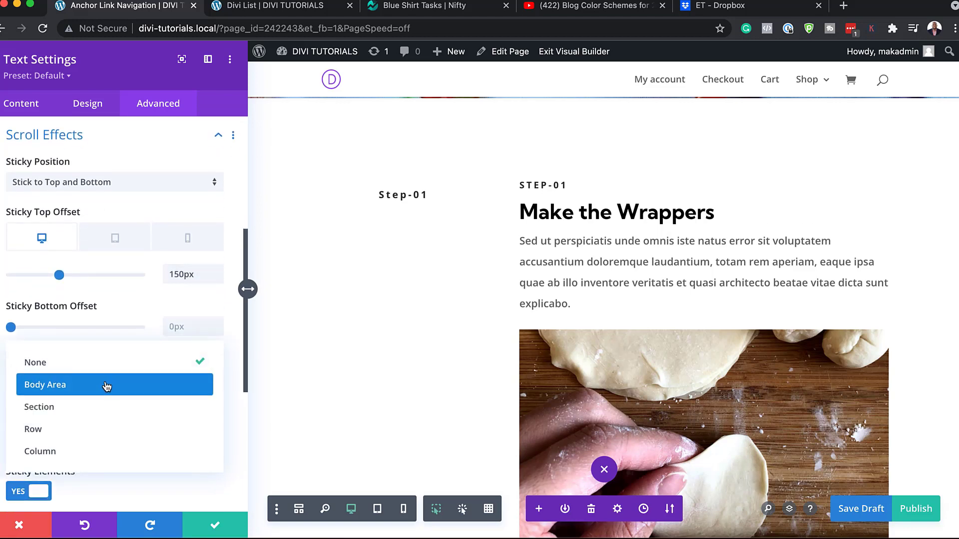
pyautogui.click(106, 408)
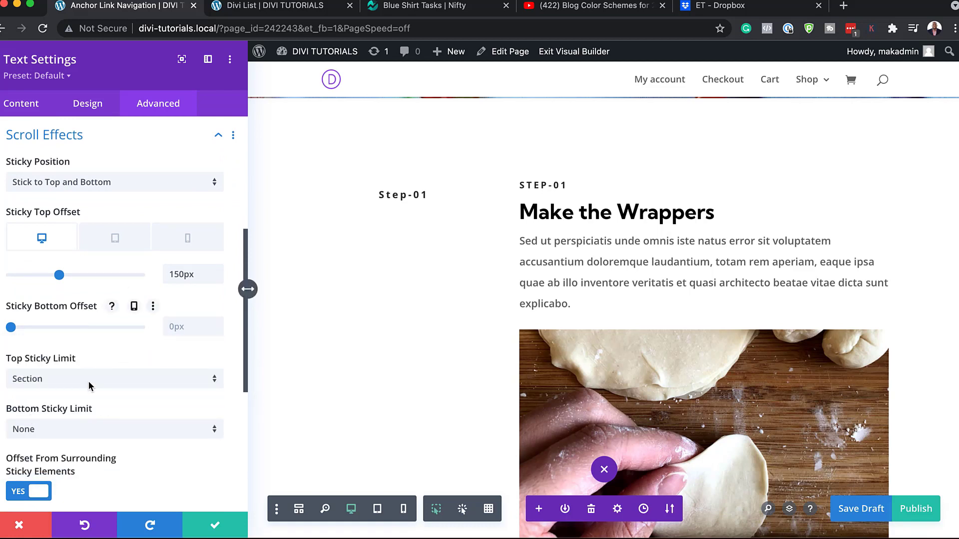
pyautogui.scroll(-1, 99, 418)
pyautogui.click(102, 422)
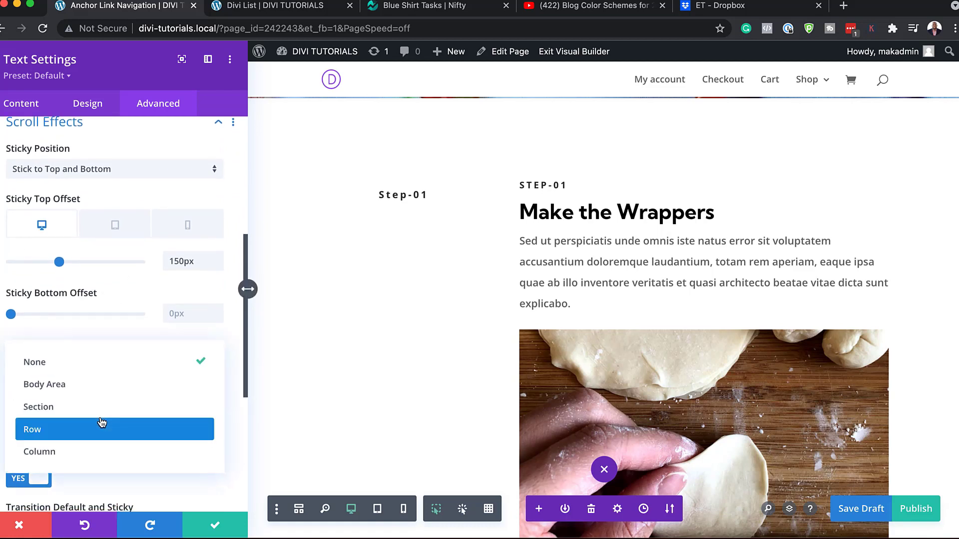
pyautogui.click(92, 402)
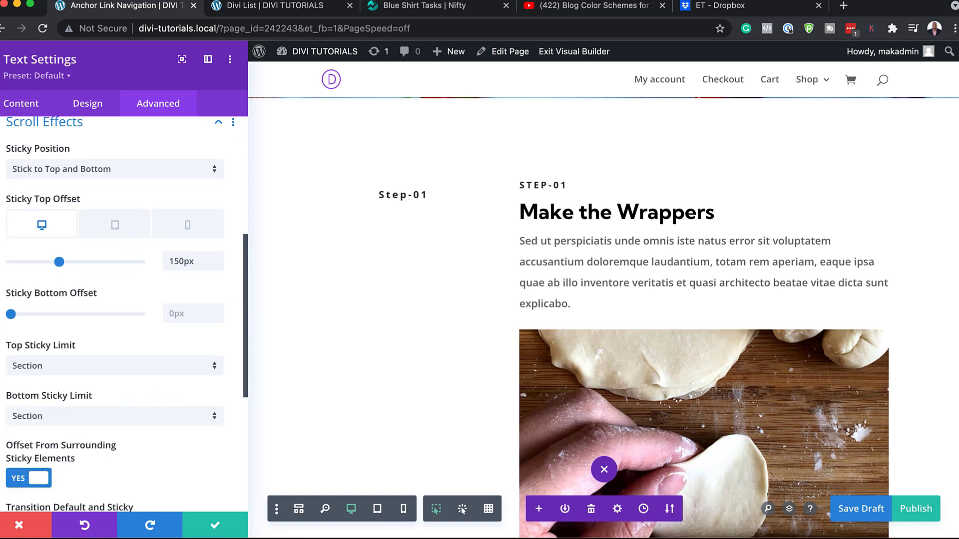
pyautogui.scroll(-2, 172, 454)
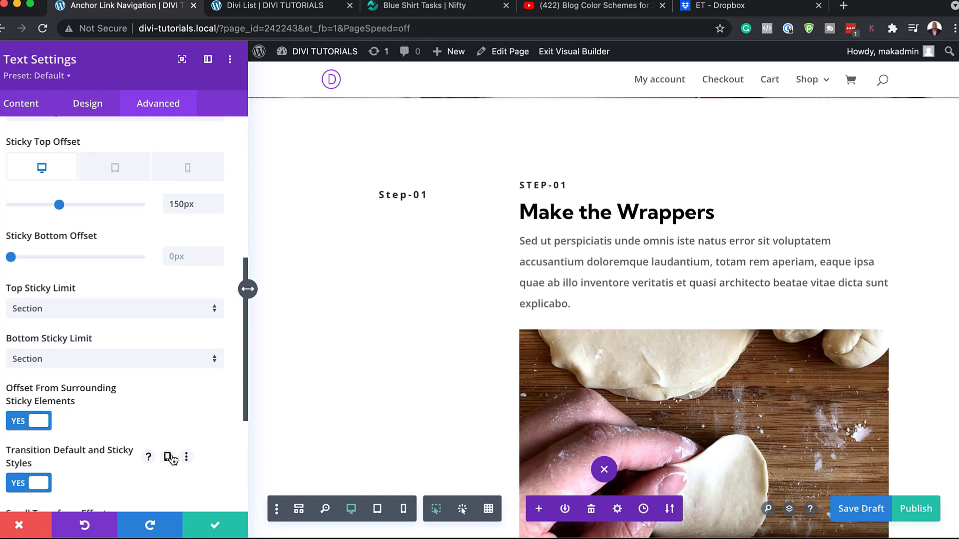
pyautogui.scroll(-1, 172, 456)
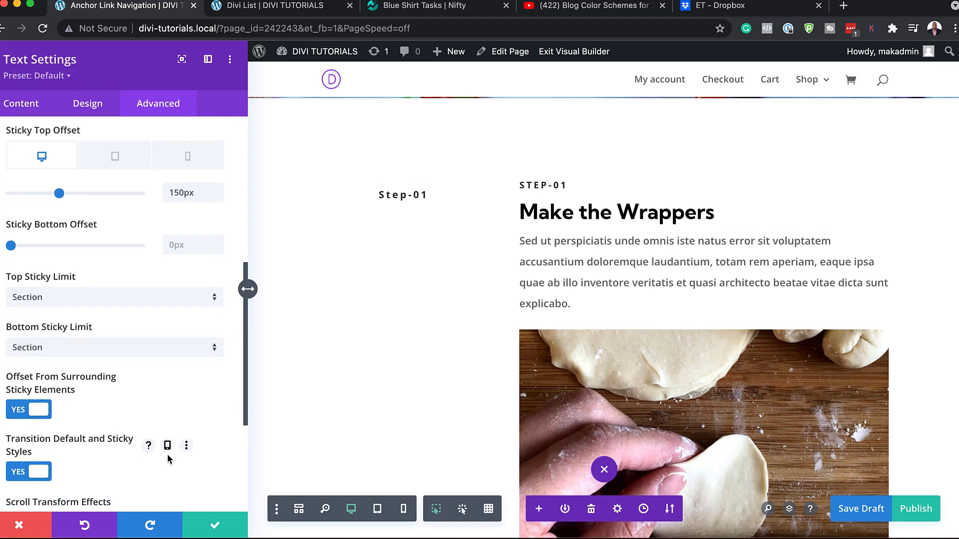
pyautogui.click(13, 411)
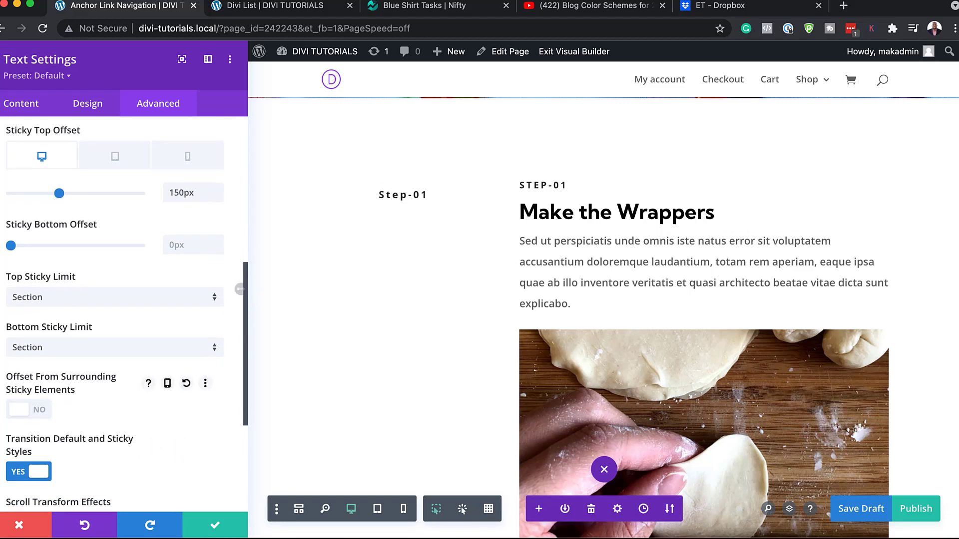
# Enable sticky styling for the Step-01 module's background and set the sticky-state background color to #febd2d.
pyautogui.click(30, 107)
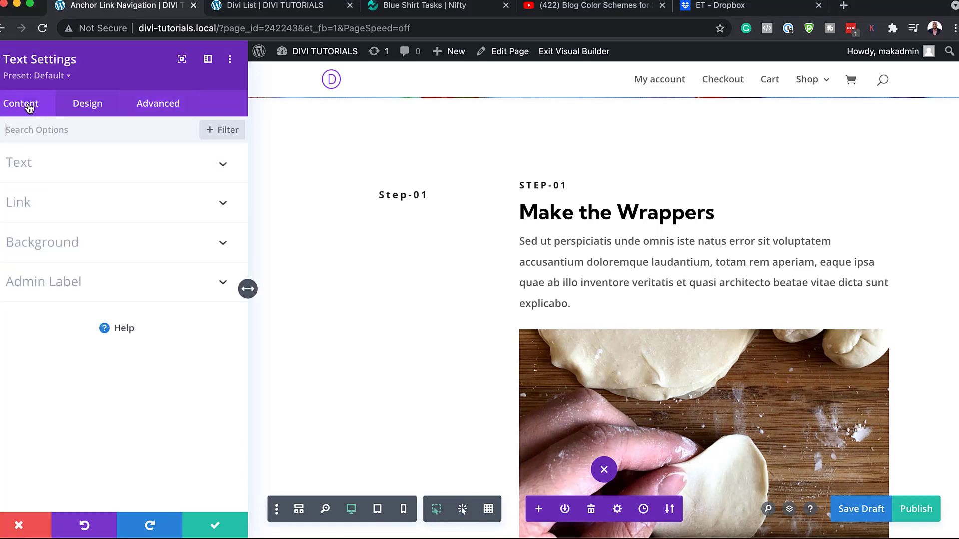
pyautogui.click(46, 246)
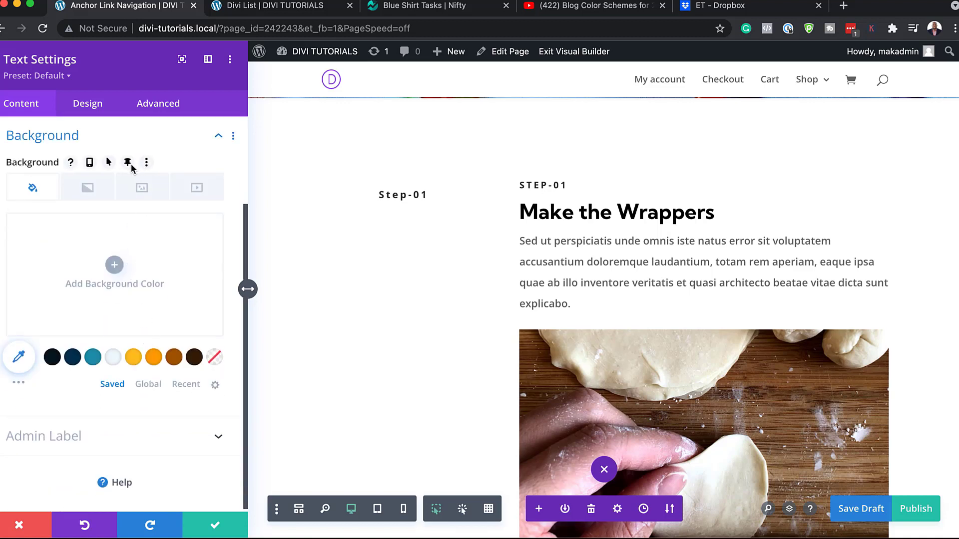
pyautogui.click(128, 163)
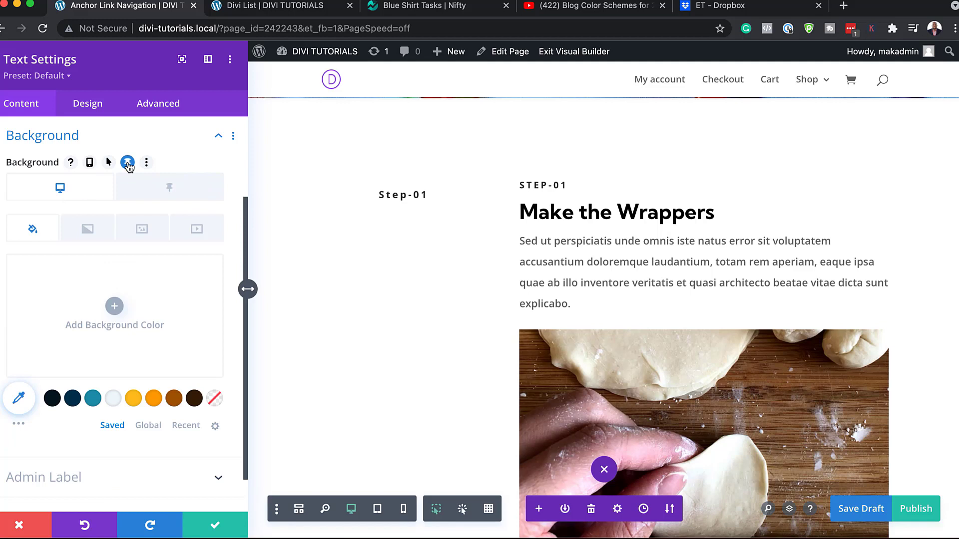
pyautogui.click(187, 194)
pyautogui.click(115, 306)
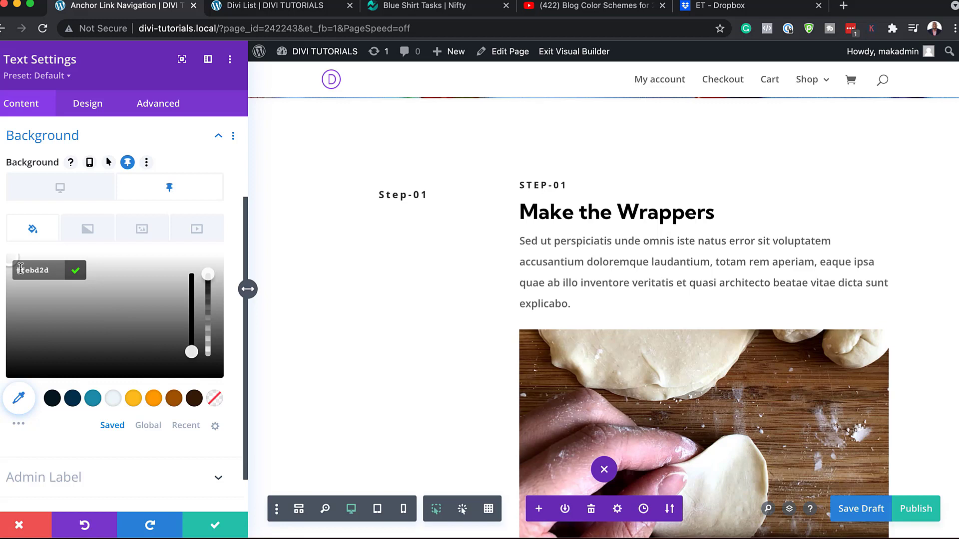
pyautogui.press('Return')
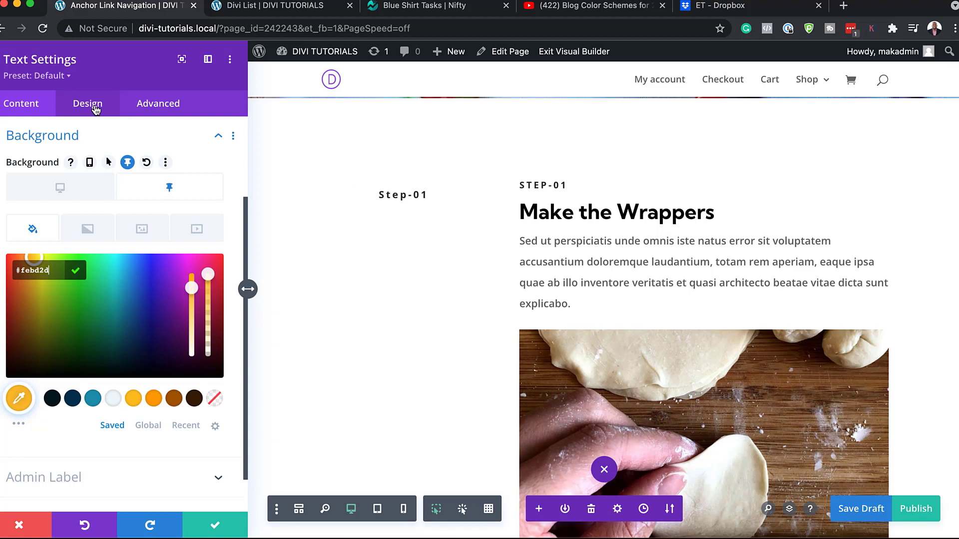
# Set the Step-01 module's Heading 4 font style to uppercase and recheck its sticky-state background.
pyautogui.click(89, 193)
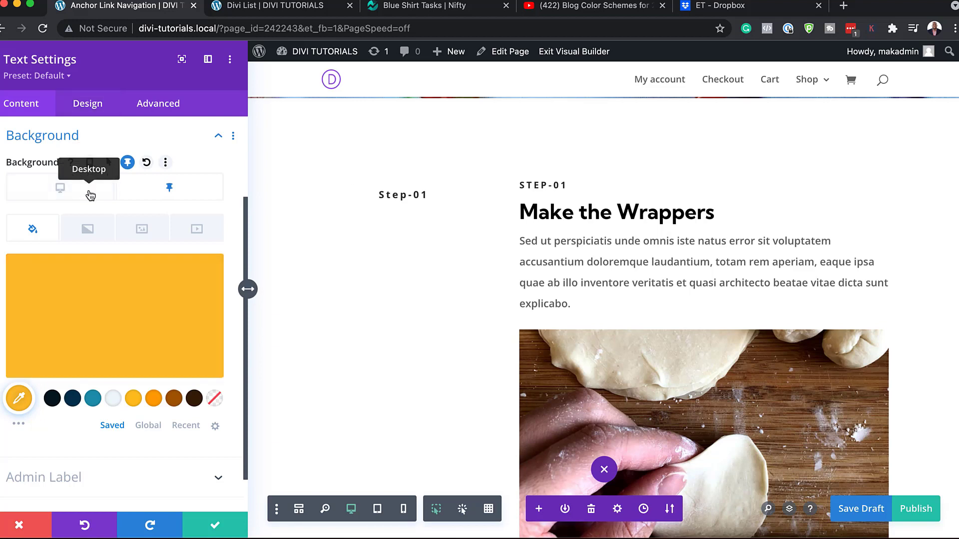
pyautogui.click(86, 105)
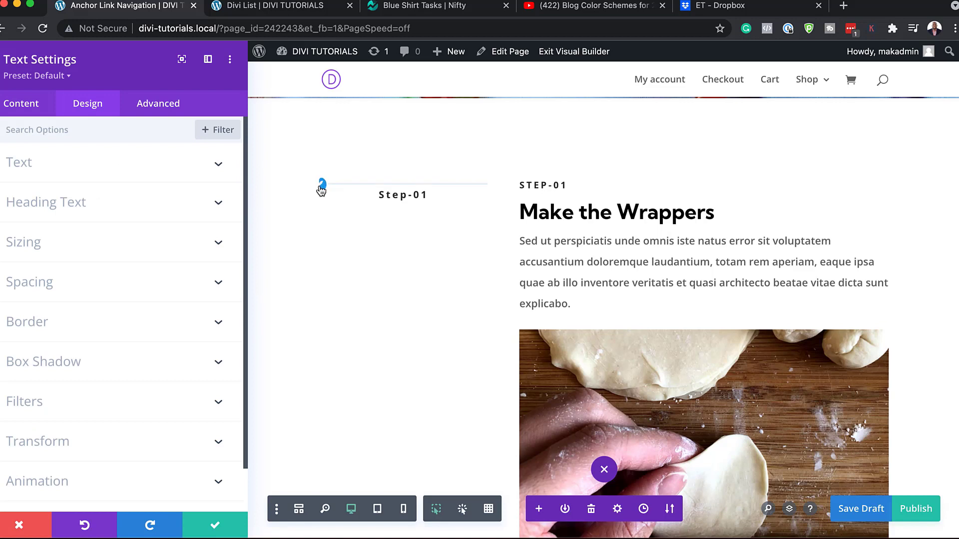
pyautogui.click(322, 185)
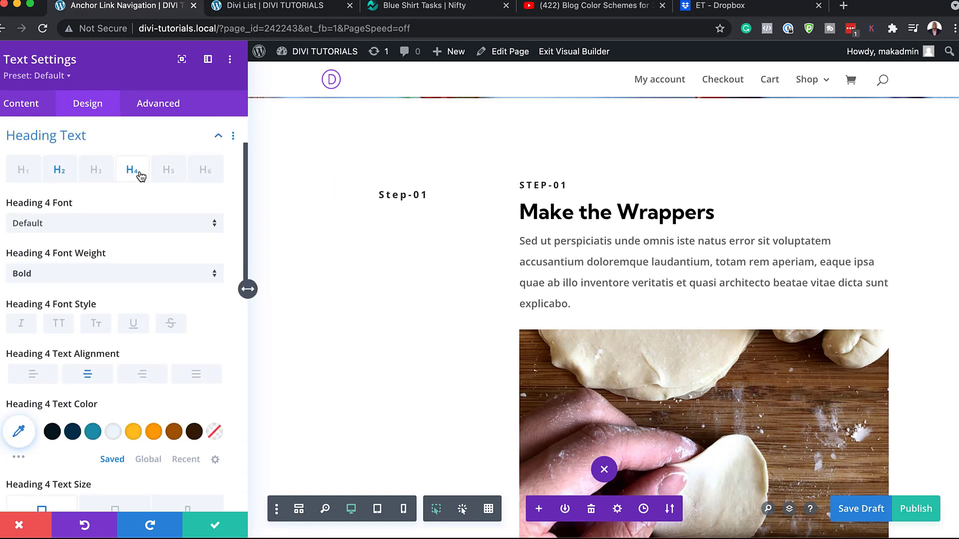
pyautogui.click(57, 328)
pyautogui.click(30, 103)
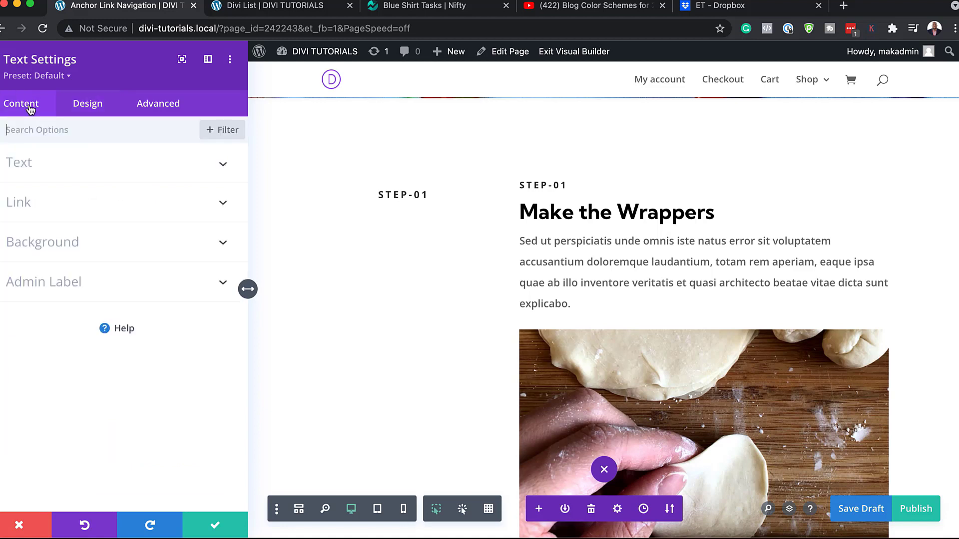
pyautogui.click(76, 242)
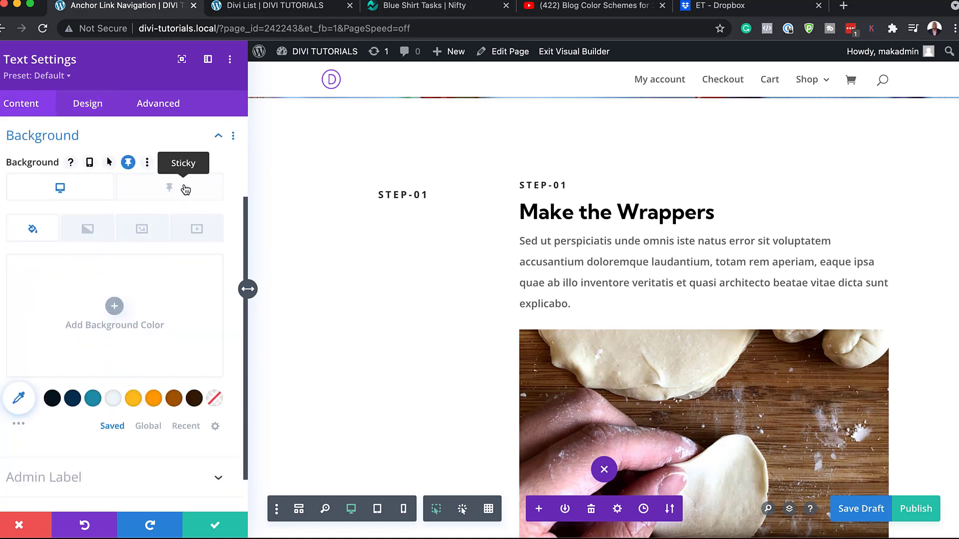
pyautogui.click(184, 189)
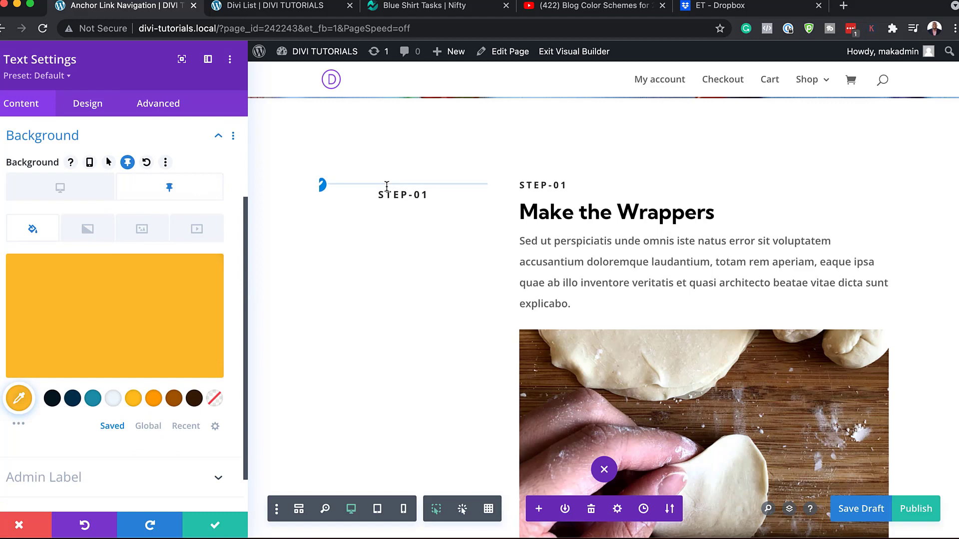
# Set the Step-01 label module's Z Index to 9999 and save the module settings.
pyautogui.click(166, 107)
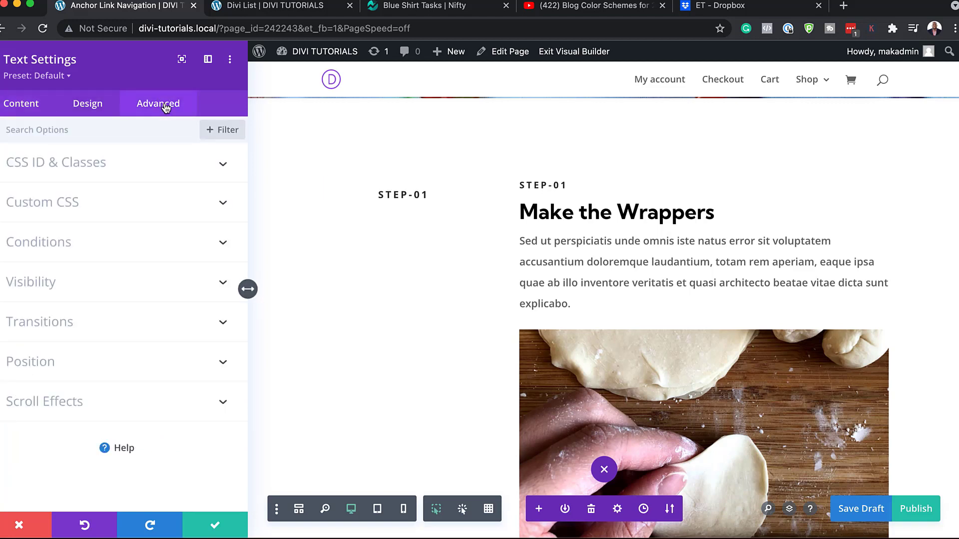
pyautogui.click(86, 372)
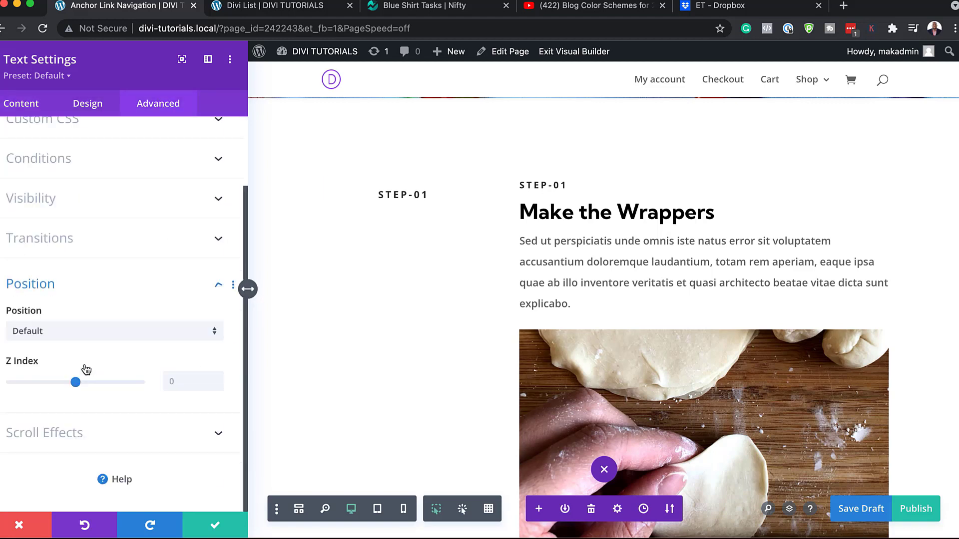
pyautogui.click(194, 383)
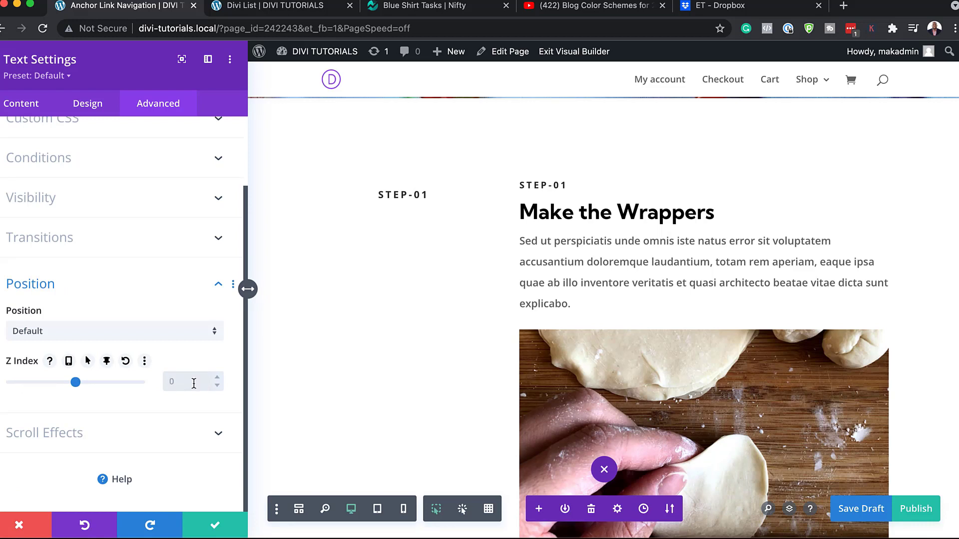
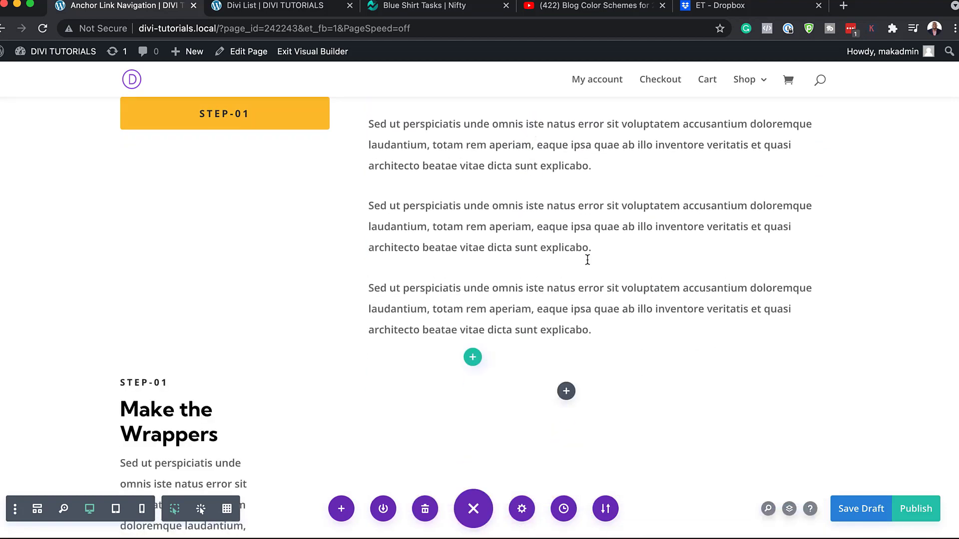
# Delete the Step-01 heading line above "Make the Wrappers" in the wide column's text module and save it.
pyautogui.scroll(4, 589, 269)
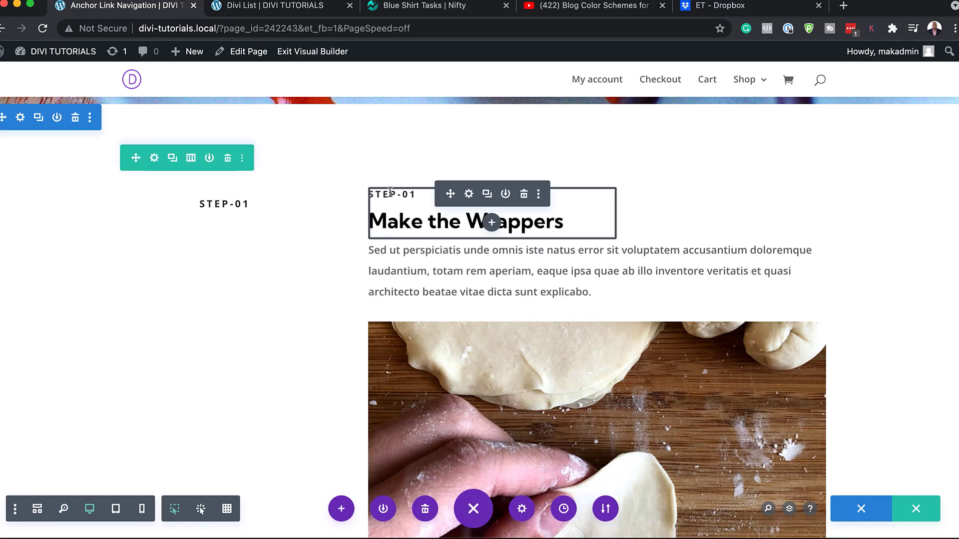
pyautogui.click(470, 195)
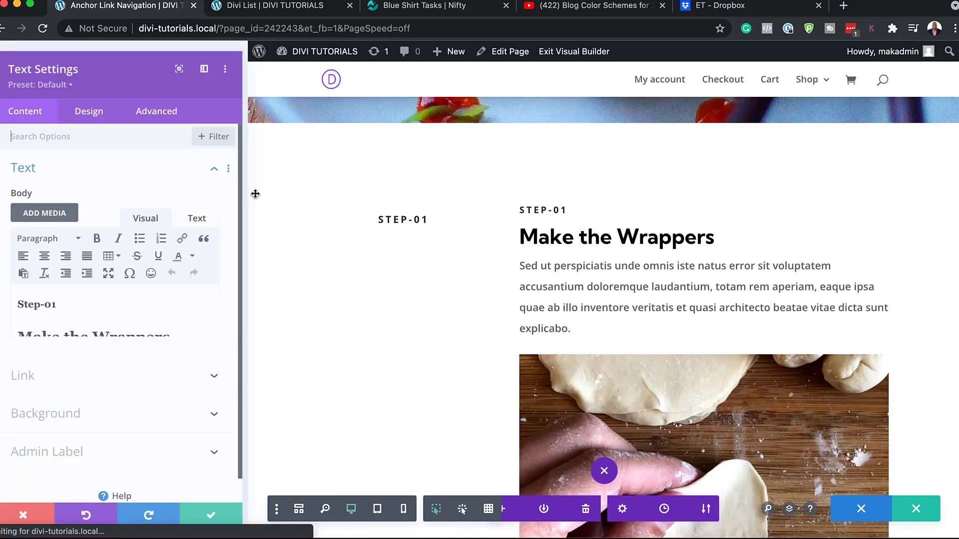
pyautogui.moveTo(63, 308); pyautogui.dragTo(14, 306)
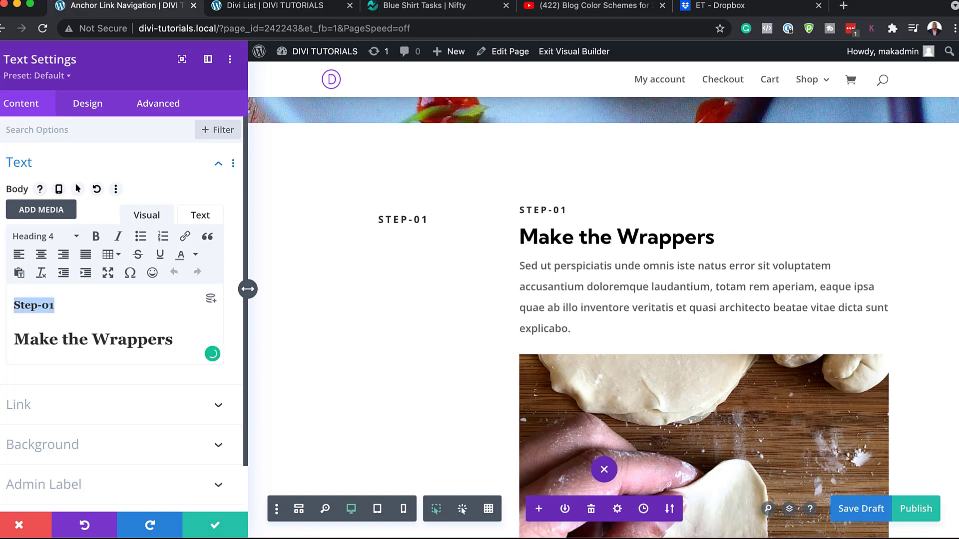
pyautogui.press('BackSpace')
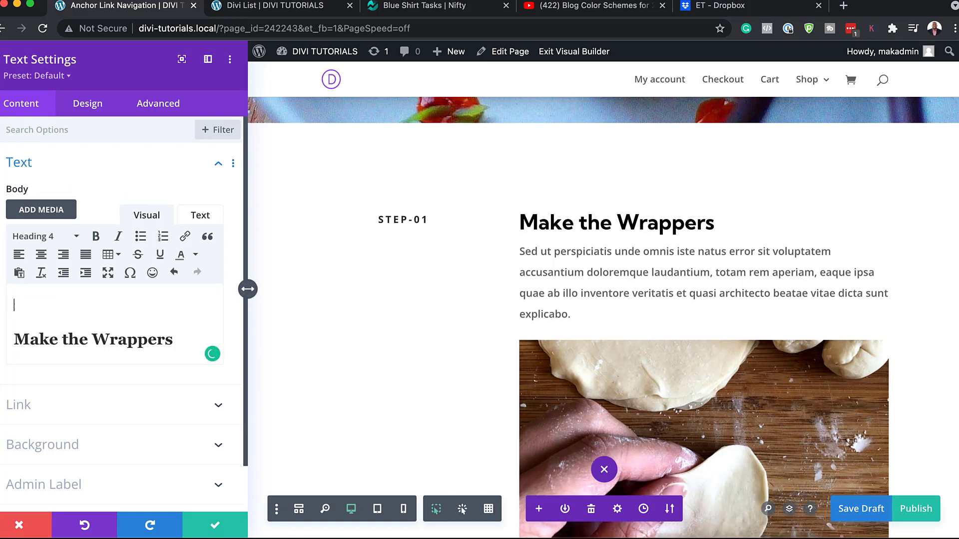
pyautogui.press('BackSpace')
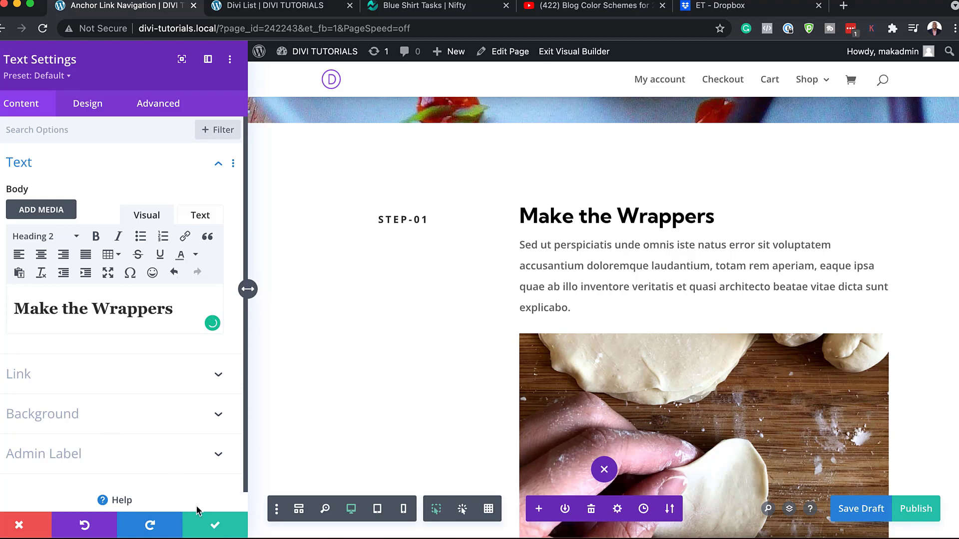
pyautogui.click(223, 531)
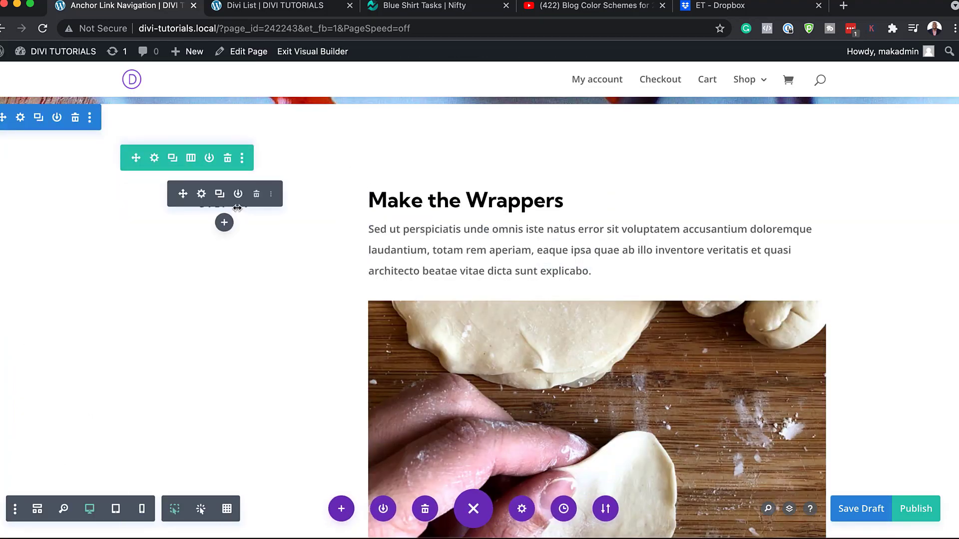
# Duplicate the row containing the Step-01 label and the "Make the Wrappers" content.
pyautogui.click(173, 159)
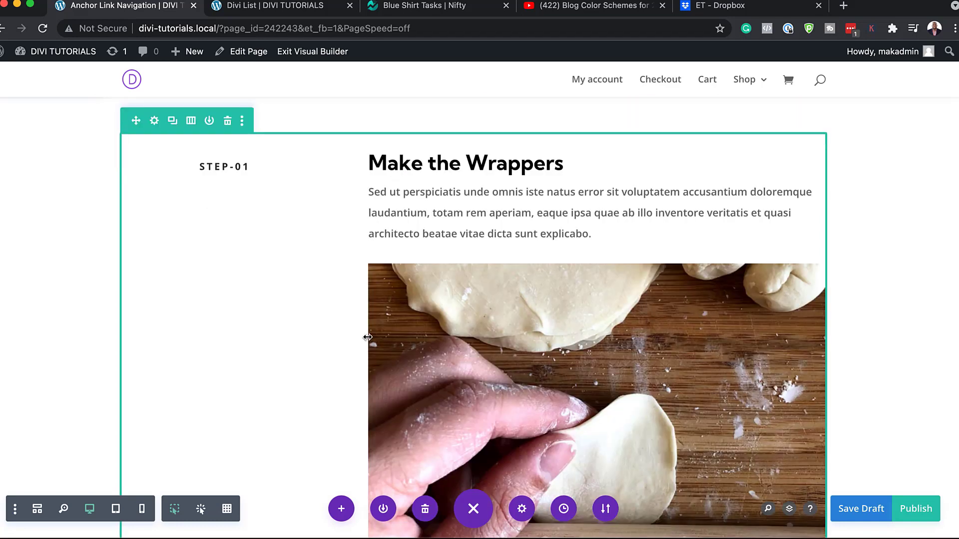
pyautogui.scroll(-15, 368, 337)
pyautogui.scroll(-1, 367, 338)
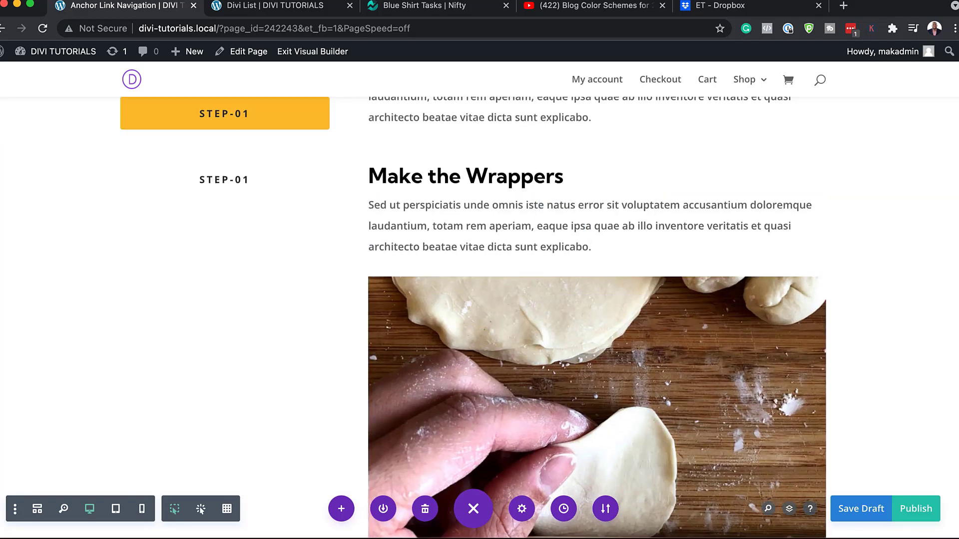
# Change the label text in the duplicated row's narrow column to "Step-02".
pyautogui.scroll(6, 289, 319)
pyautogui.scroll(-5, 289, 319)
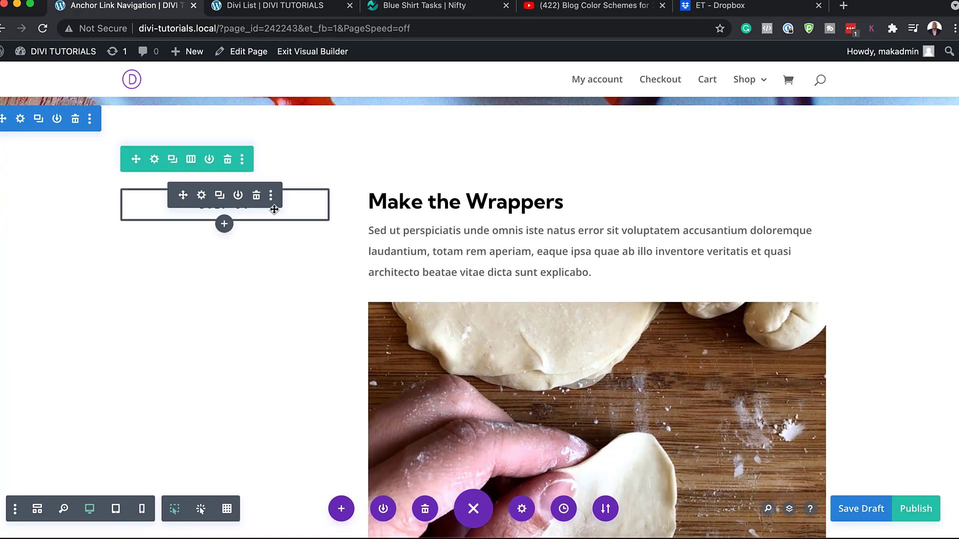
pyautogui.scroll(-5, 308, 304)
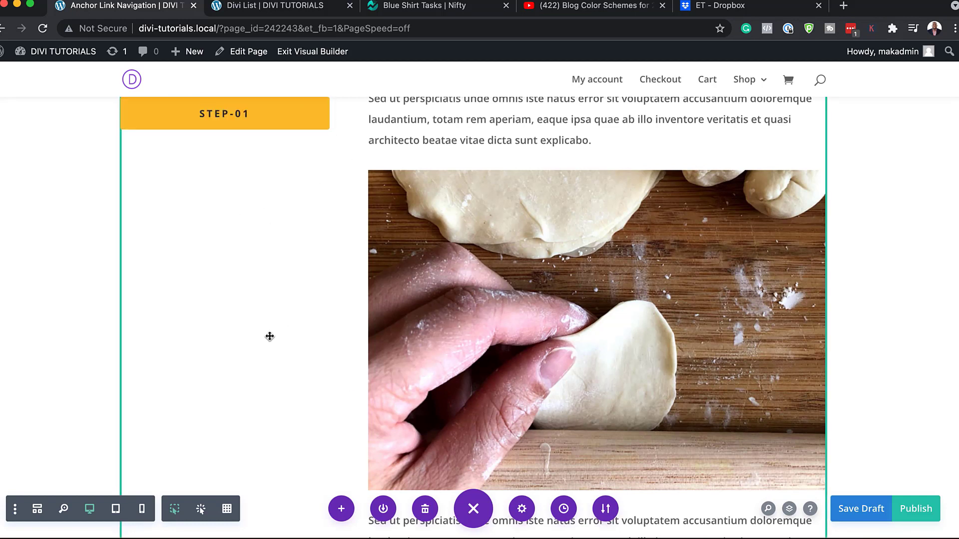
pyautogui.scroll(-8, 268, 341)
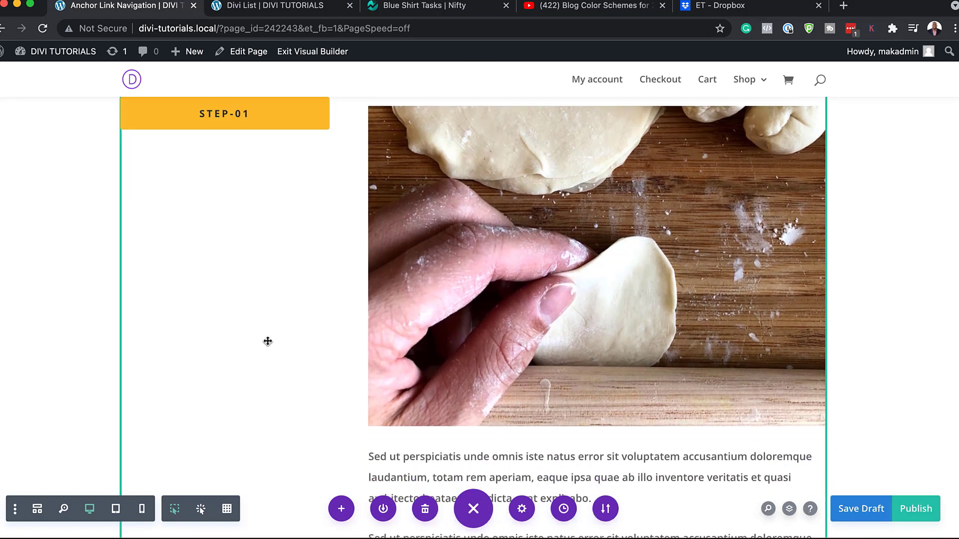
pyautogui.scroll(-2, 268, 341)
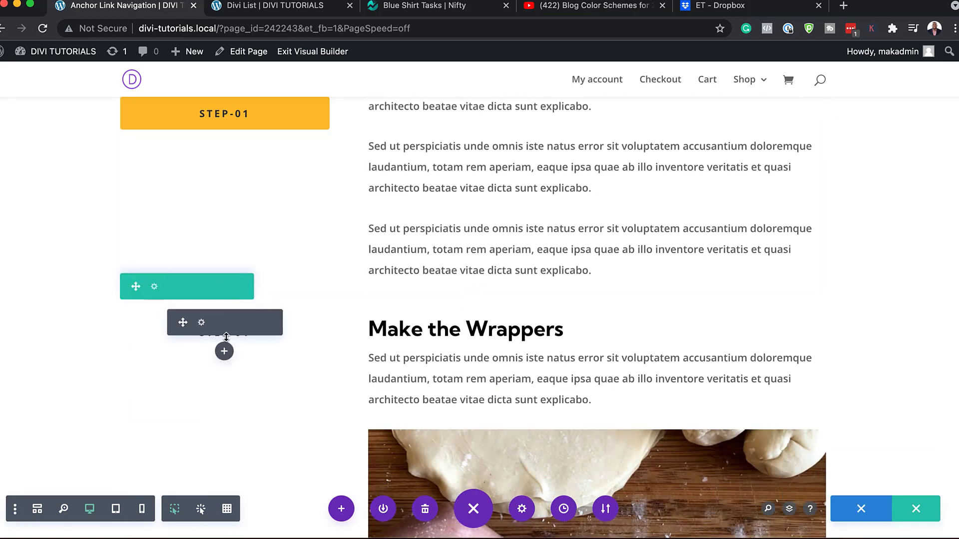
pyautogui.click(201, 323)
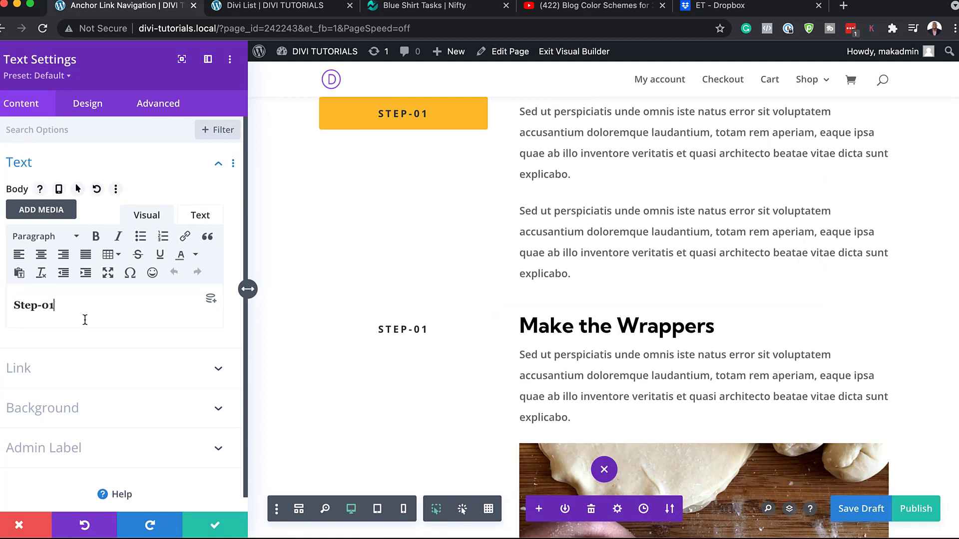
pyautogui.click(92, 325)
pyautogui.press('BackSpace')
pyautogui.write('2')
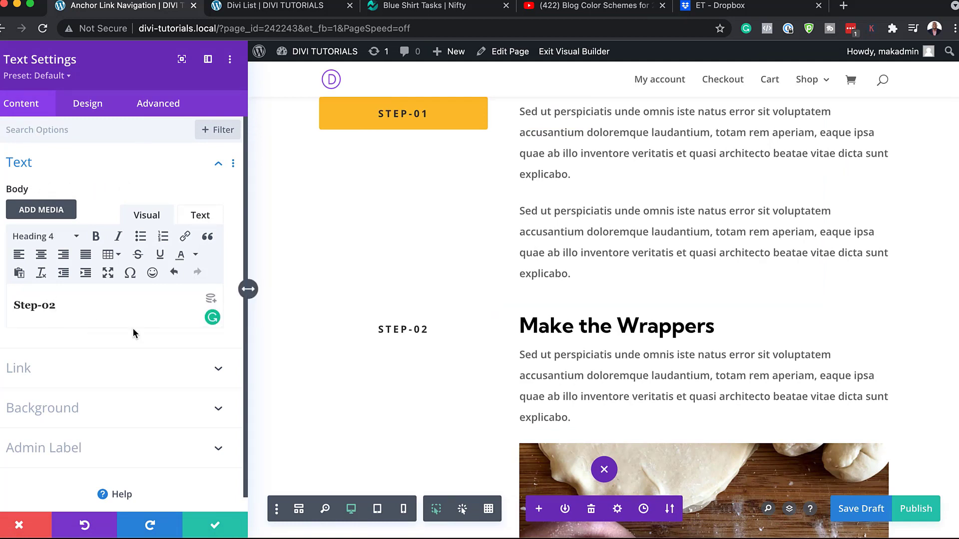
# Set the Step-02 module's desktop sticky top offset to 50px and its sticky bottom offset to 100px.
pyautogui.click(156, 109)
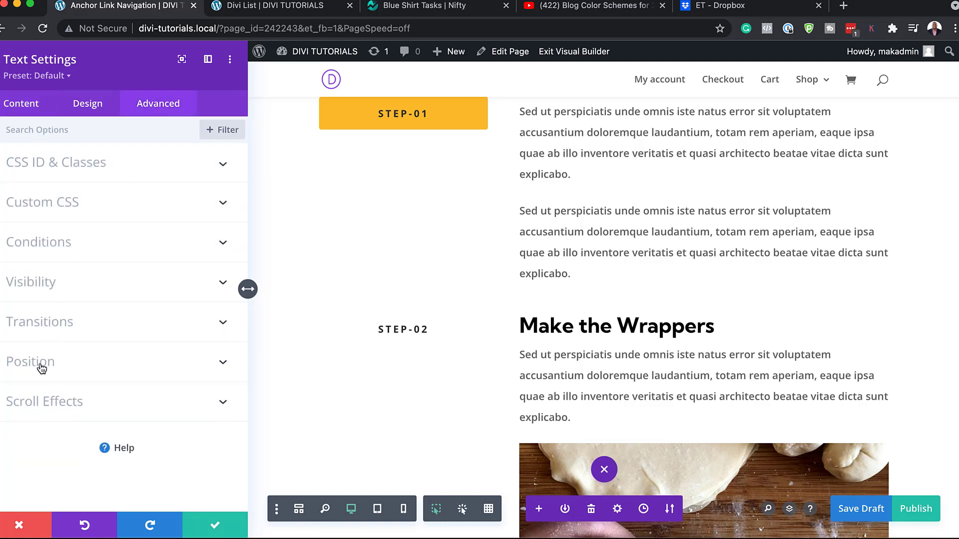
pyautogui.click(58, 402)
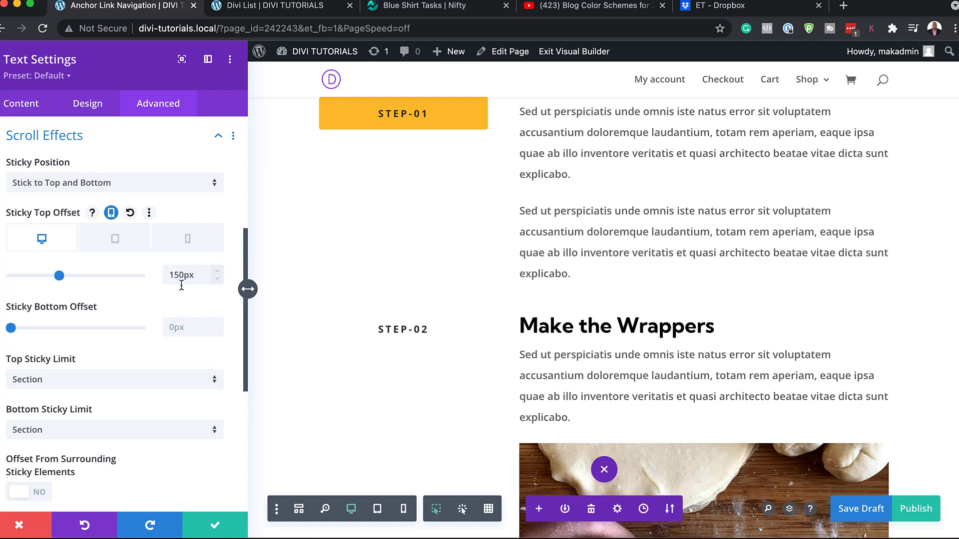
pyautogui.moveTo(176, 278); pyautogui.dragTo(154, 275)
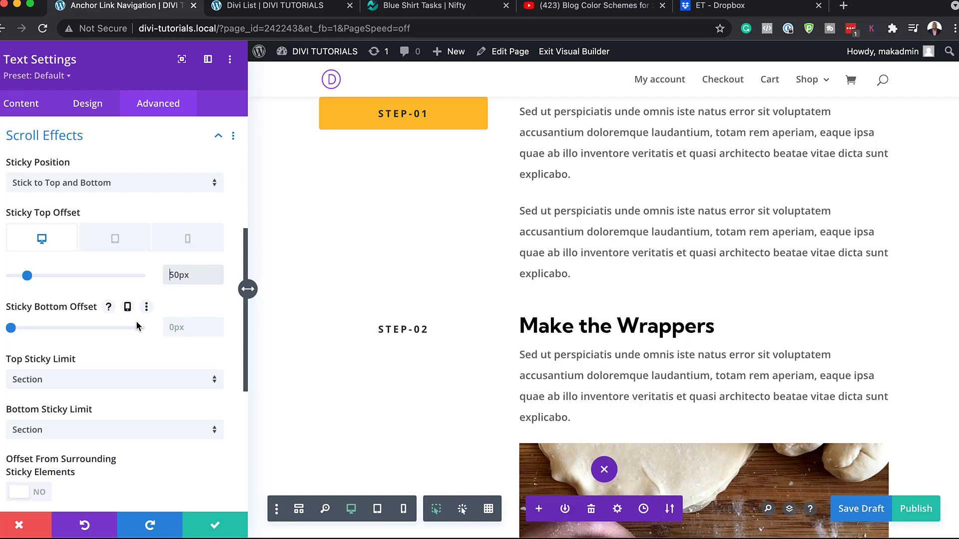
pyautogui.click(177, 330)
pyautogui.write('100px')
pyautogui.scroll(-2, 150, 394)
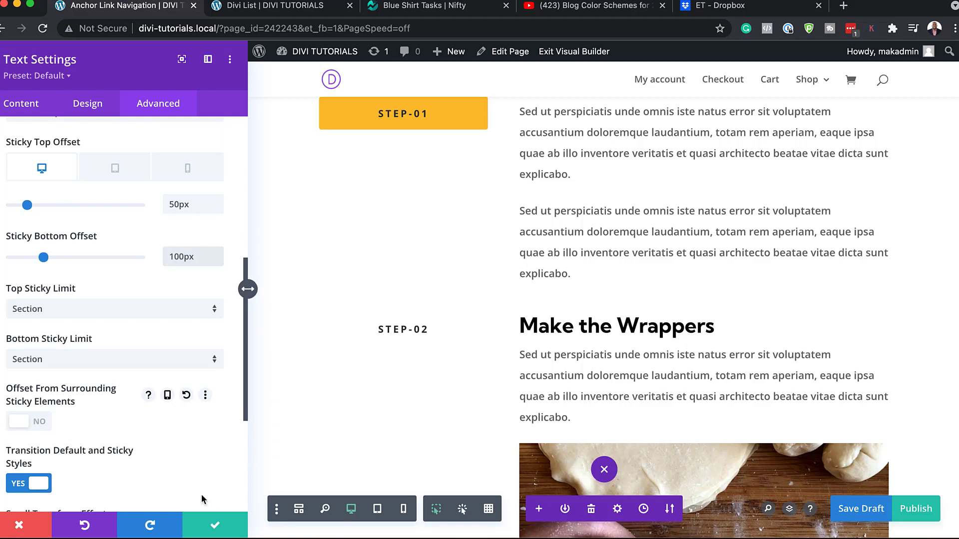
pyautogui.scroll(-5, 118, 404)
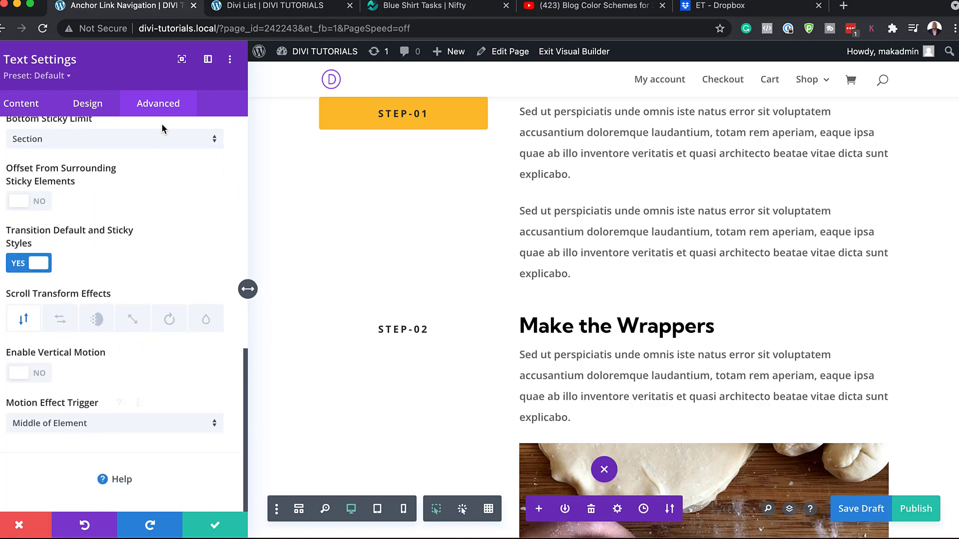
# Set the Step-02 module's Z Index to 10000 and save the module settings.
pyautogui.scroll(8, 128, 269)
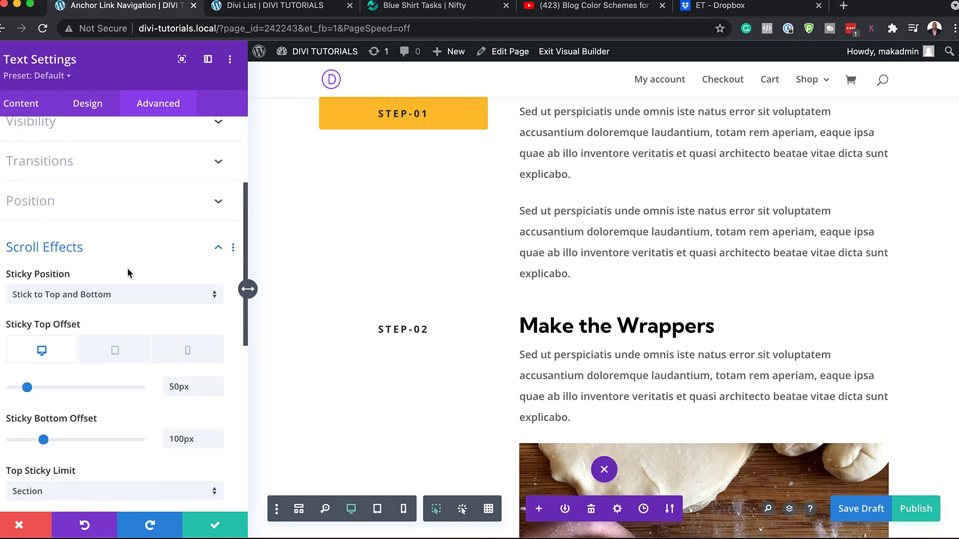
pyautogui.click(62, 198)
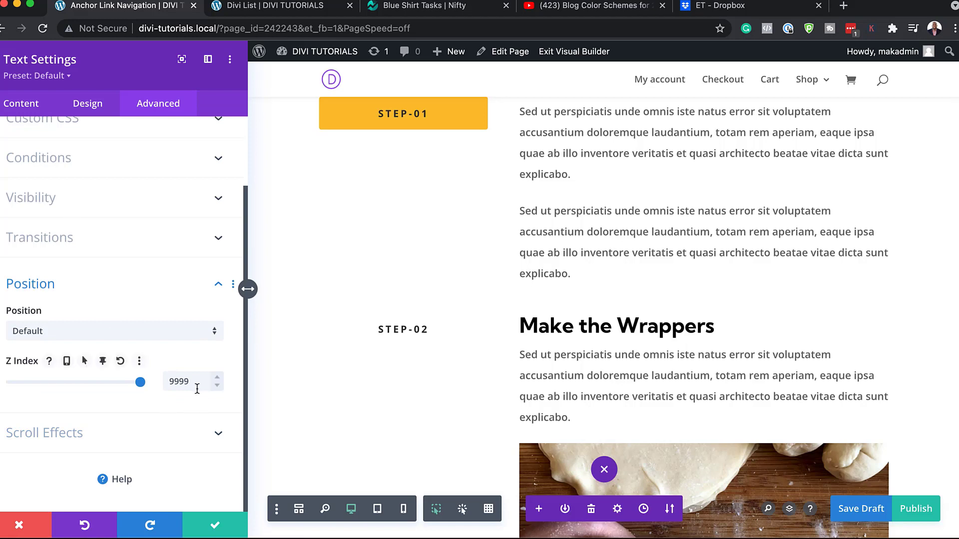
pyautogui.click(141, 383)
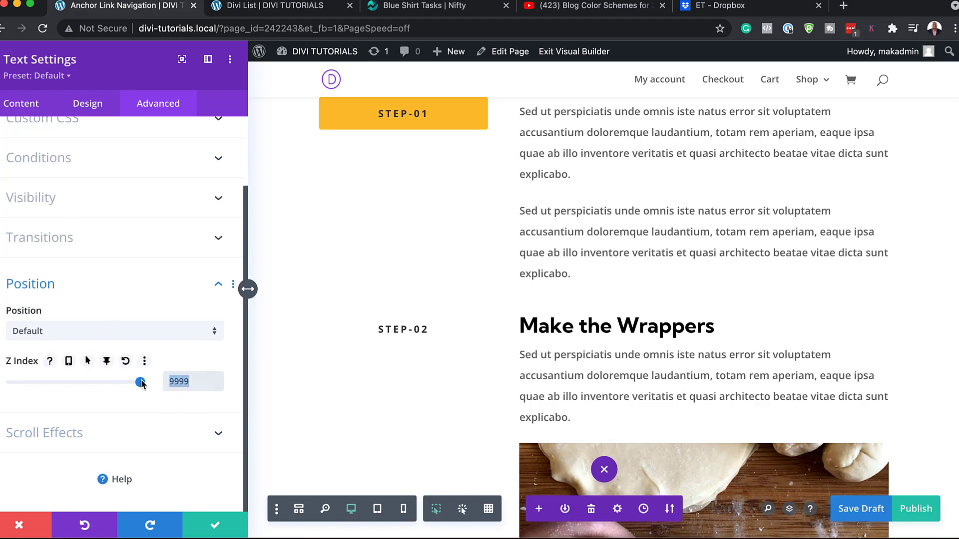
pyautogui.write('10000')
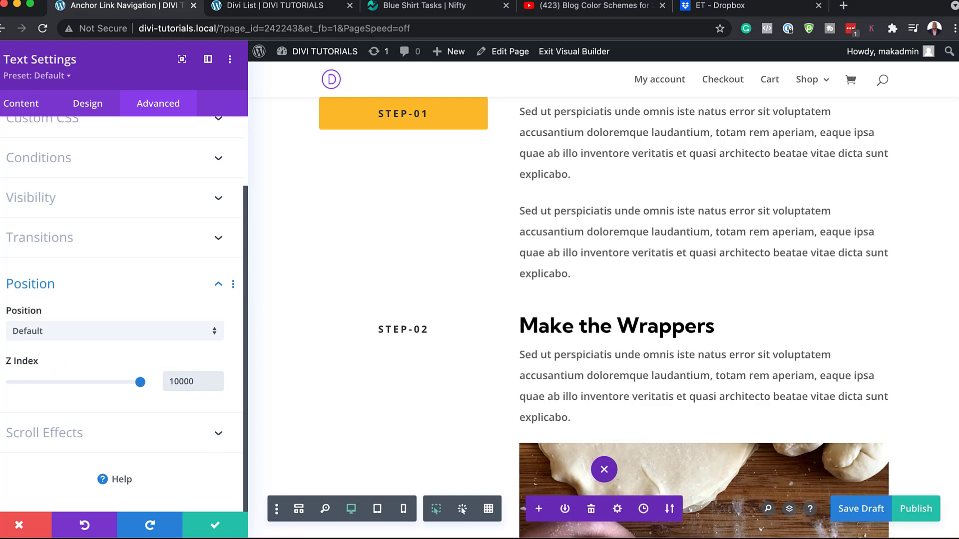
pyautogui.click(216, 525)
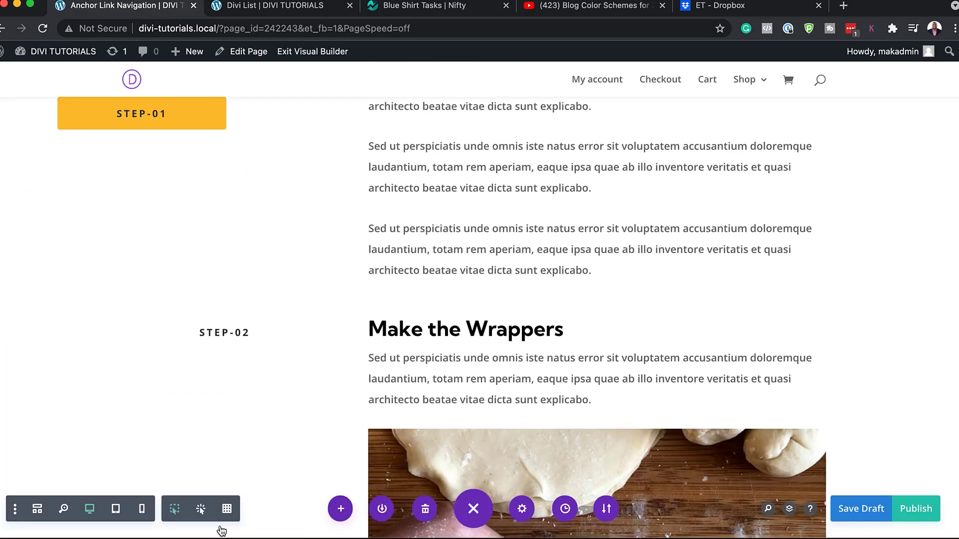
pyautogui.scroll(-5, 334, 321)
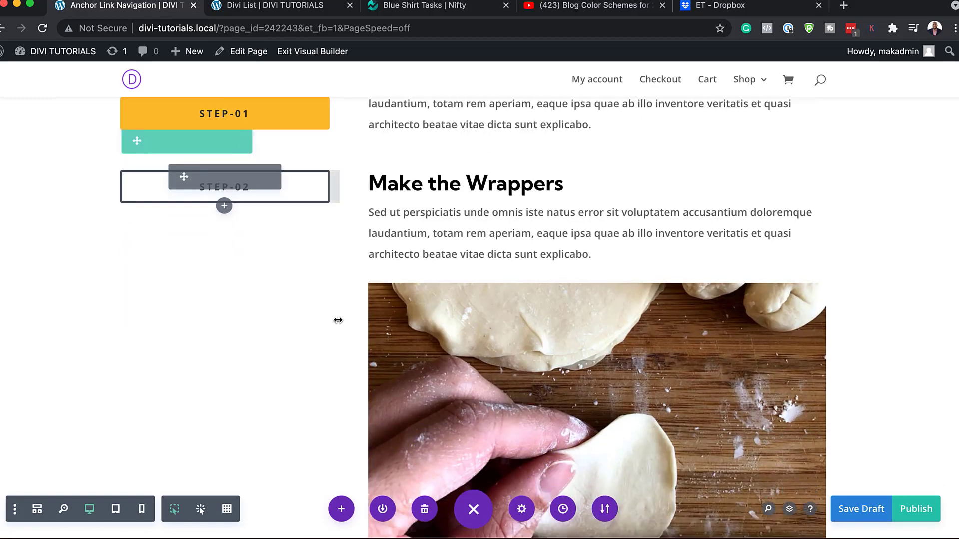
# Duplicate the row containing the Step-02 label and its "Make the Wrappers" content.
pyautogui.scroll(4, 214, 283)
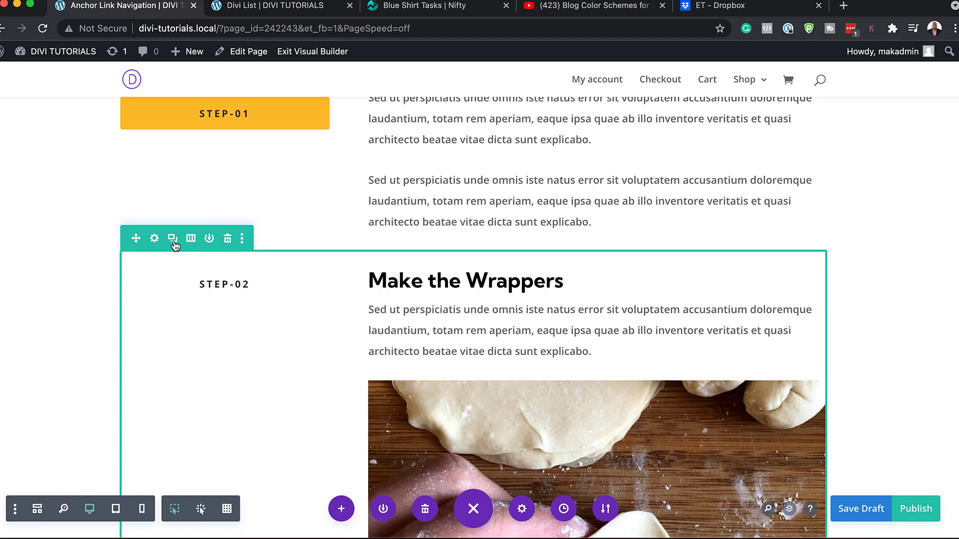
pyautogui.scroll(-4, 24, 274)
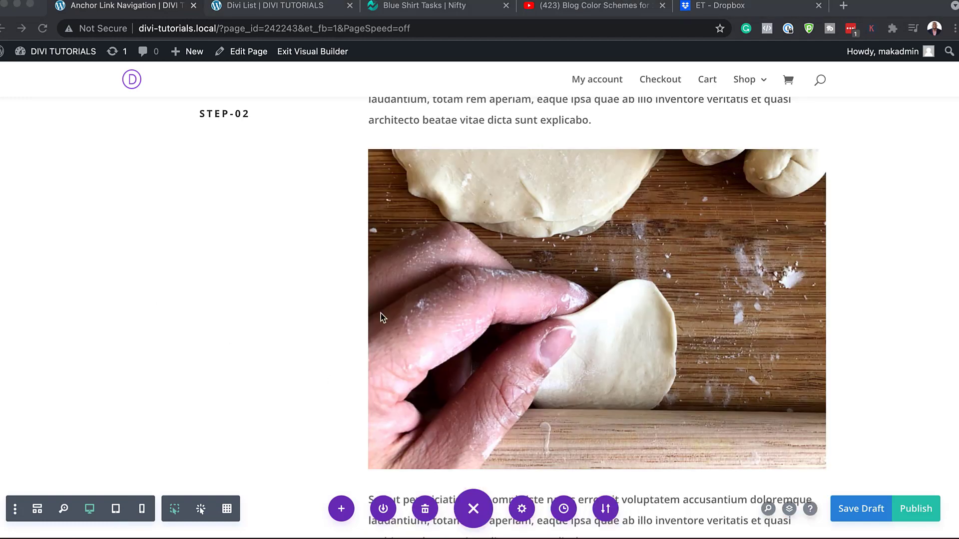
pyautogui.scroll(12, 320, 311)
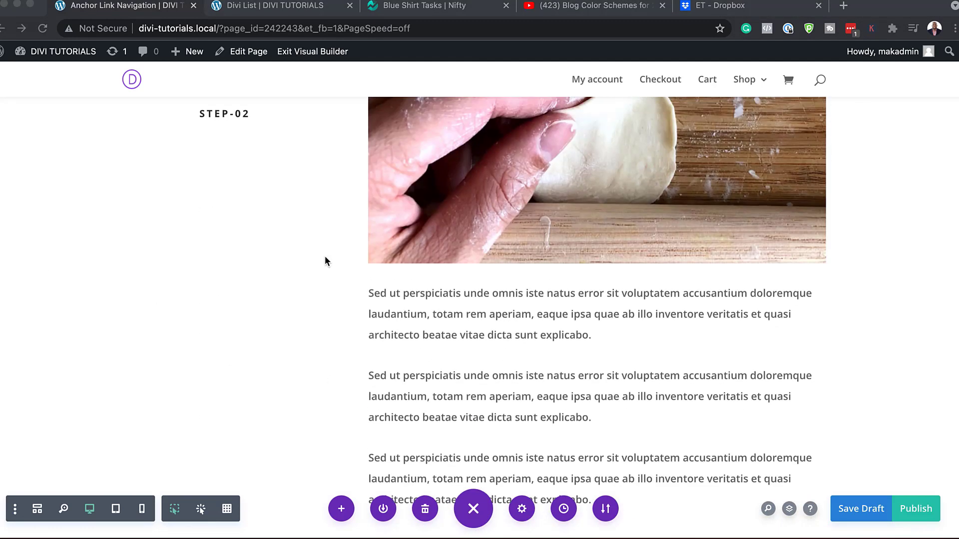
pyautogui.scroll(-6, 328, 338)
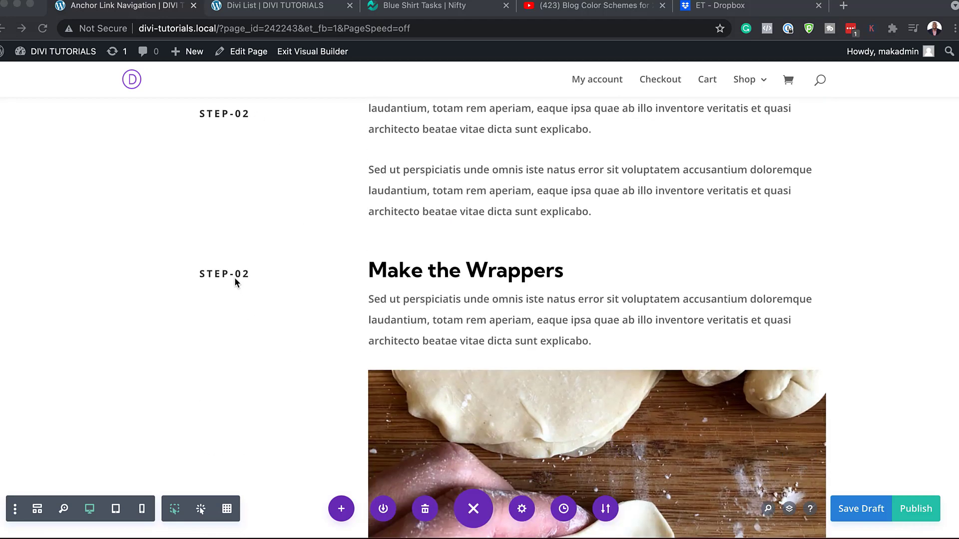
# Change the label text in the lower of the two Step-02 rows to "Step-03".
pyautogui.click(240, 278)
pyautogui.moveTo(250, 279)
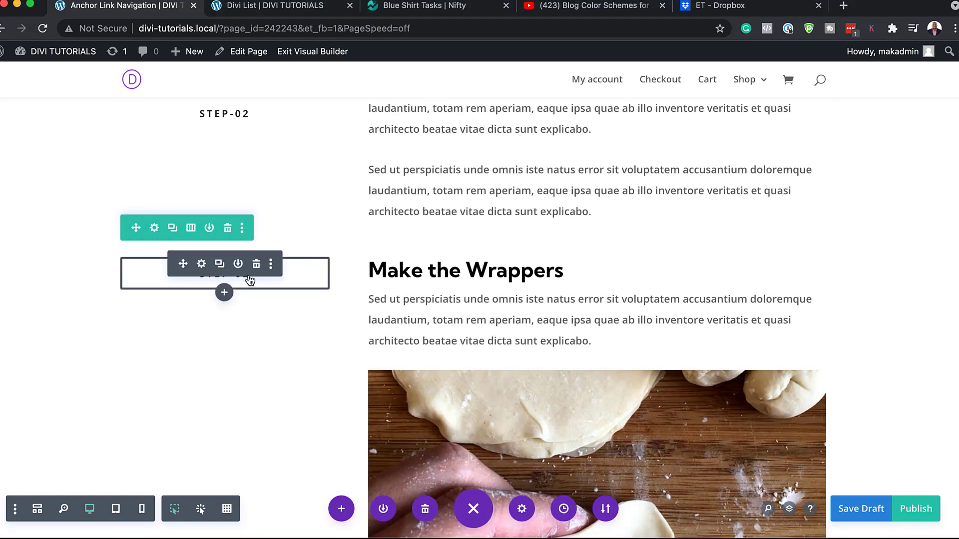
pyautogui.click(202, 264)
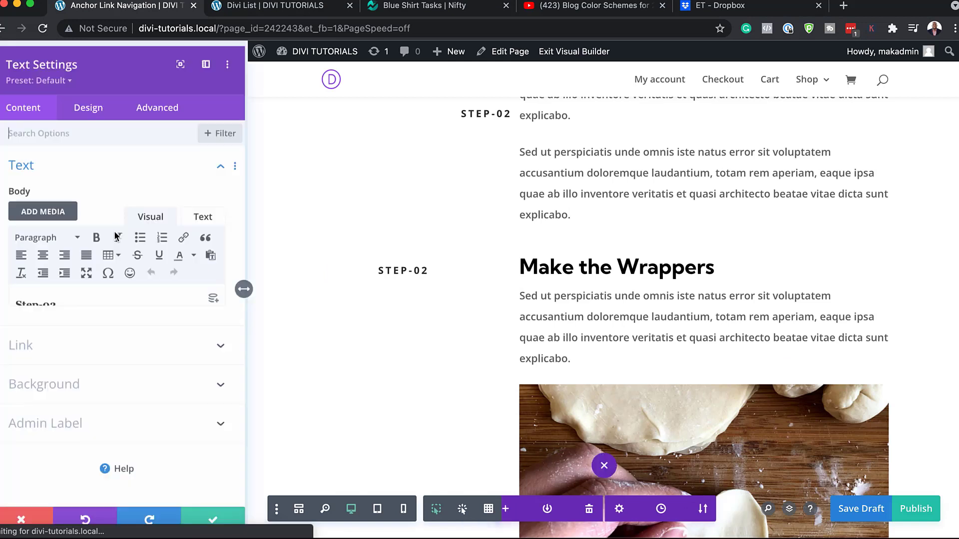
pyautogui.click(57, 305)
pyautogui.press('BackSpace')
pyautogui.write('3')
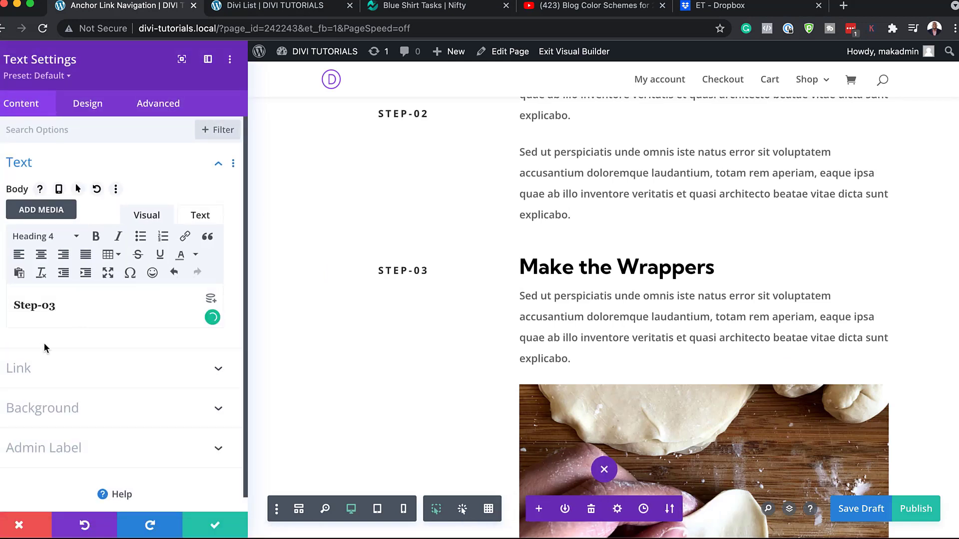
# Set the Step-03 module's desktop sticky top offset to 100px and its sticky bottom offset to 50px.
pyautogui.click(163, 107)
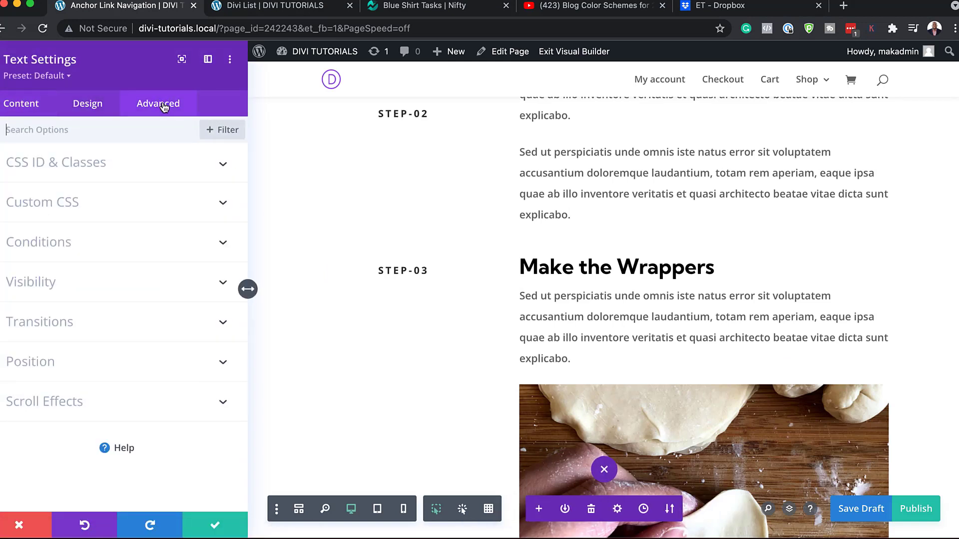
pyautogui.click(69, 402)
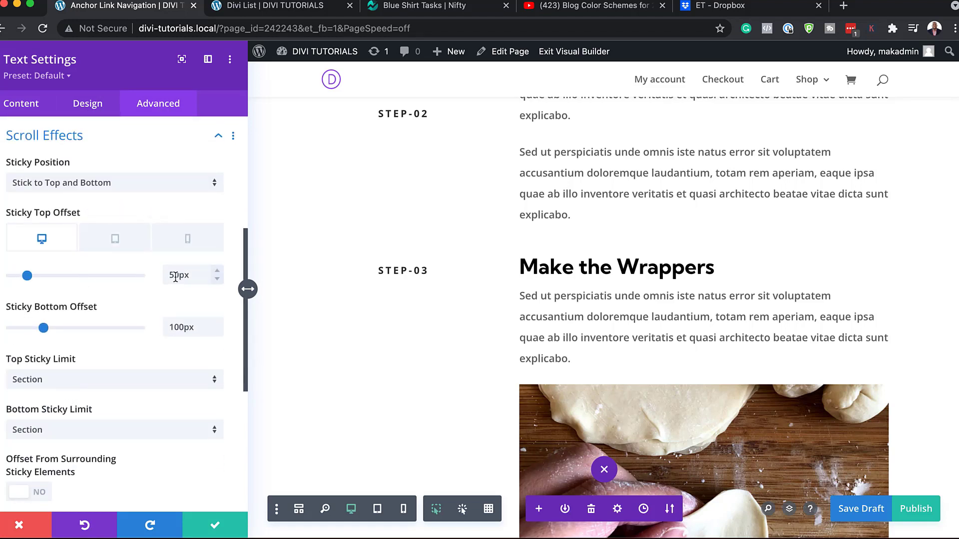
pyautogui.moveTo(174, 275); pyautogui.dragTo(163, 273)
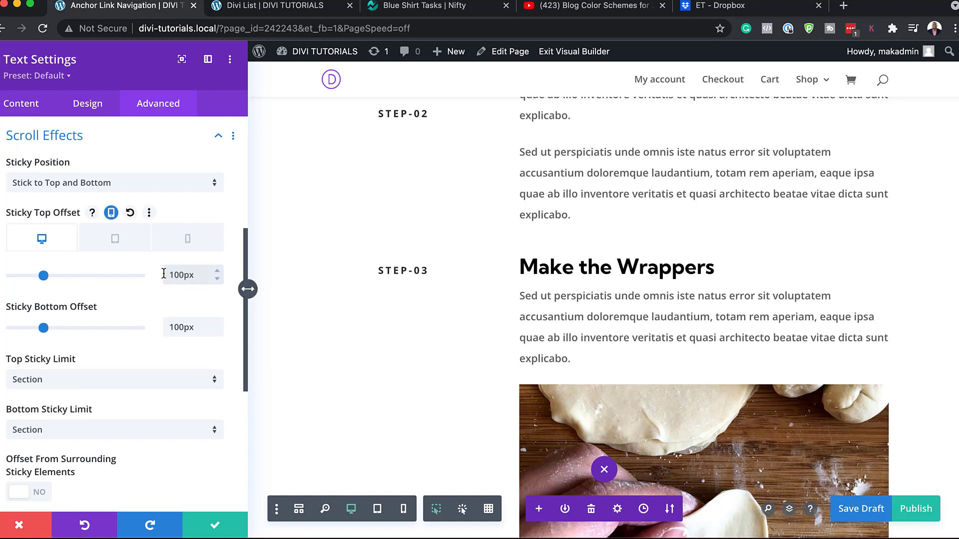
pyautogui.moveTo(182, 327); pyautogui.dragTo(141, 333)
pyautogui.write('5')
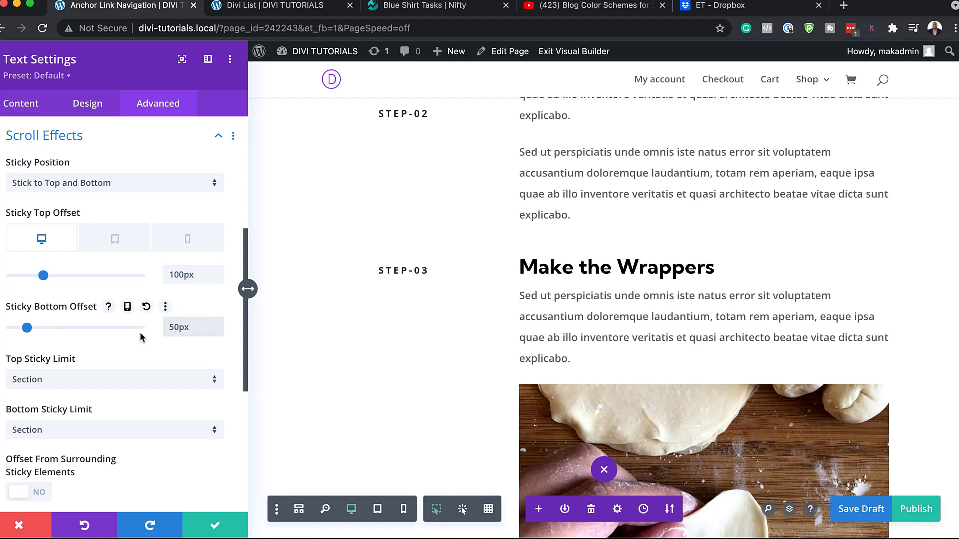
# Set the Step-03 module's Z Index to 10002 and save the module settings.
pyautogui.scroll(5, 140, 331)
pyautogui.click(84, 319)
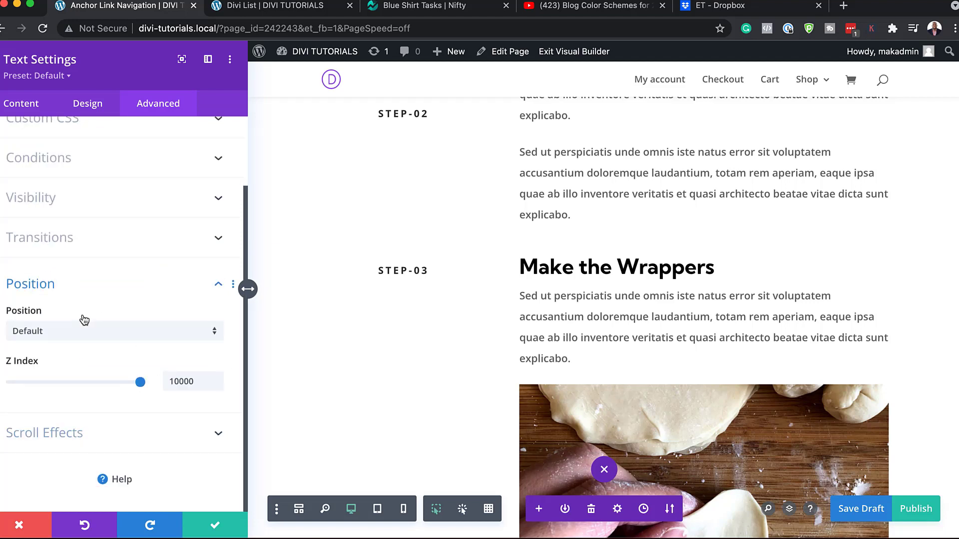
pyautogui.click(198, 381)
pyautogui.press('BackSpace')
pyautogui.write('2')
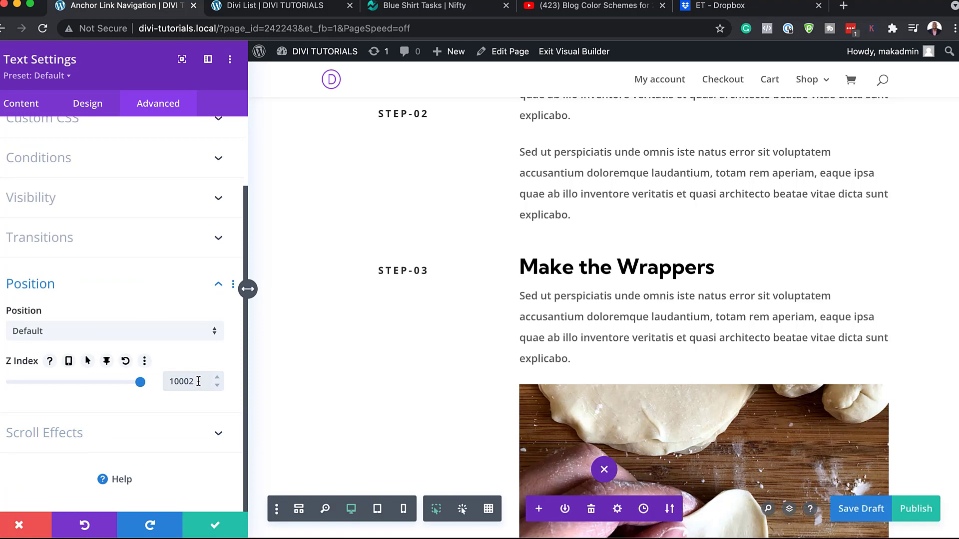
pyautogui.click(218, 526)
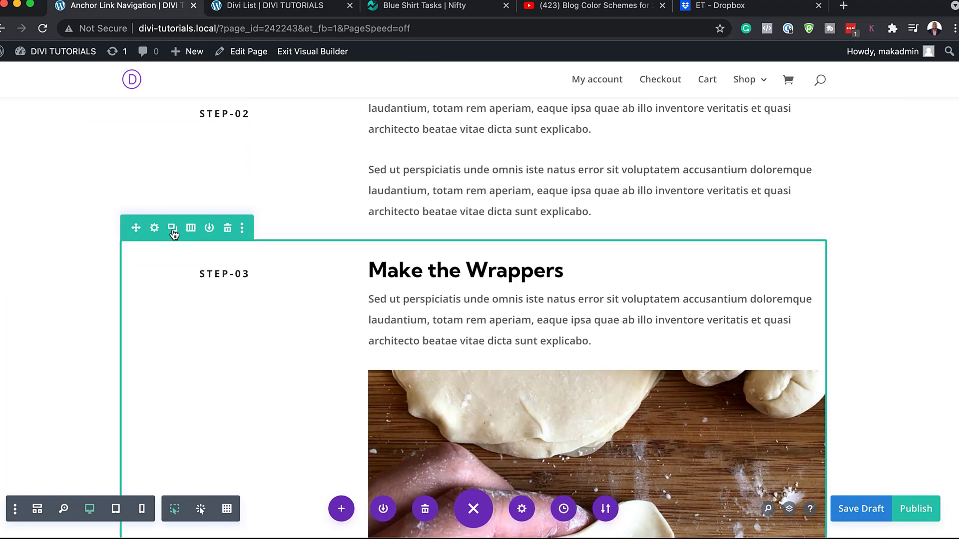
# Duplicate the Step-03 row and change the label text in the copy to "Step-04".
pyautogui.click(173, 230)
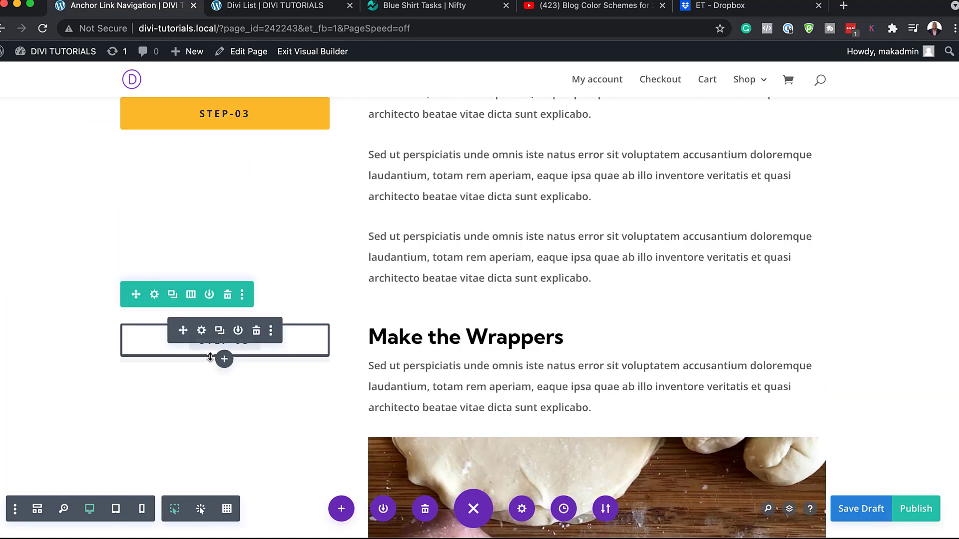
pyautogui.click(201, 331)
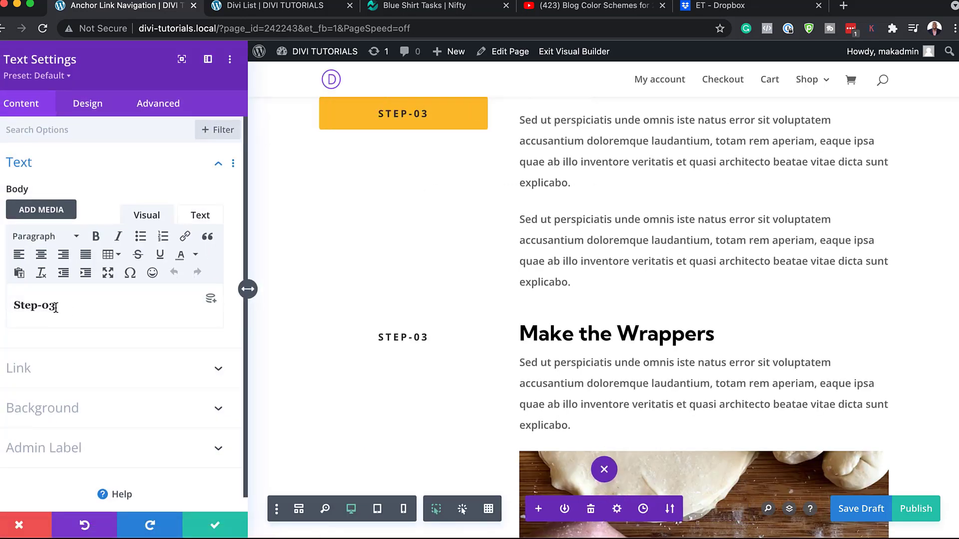
pyautogui.click(55, 308)
pyautogui.press('BackSpace')
pyautogui.write('4')
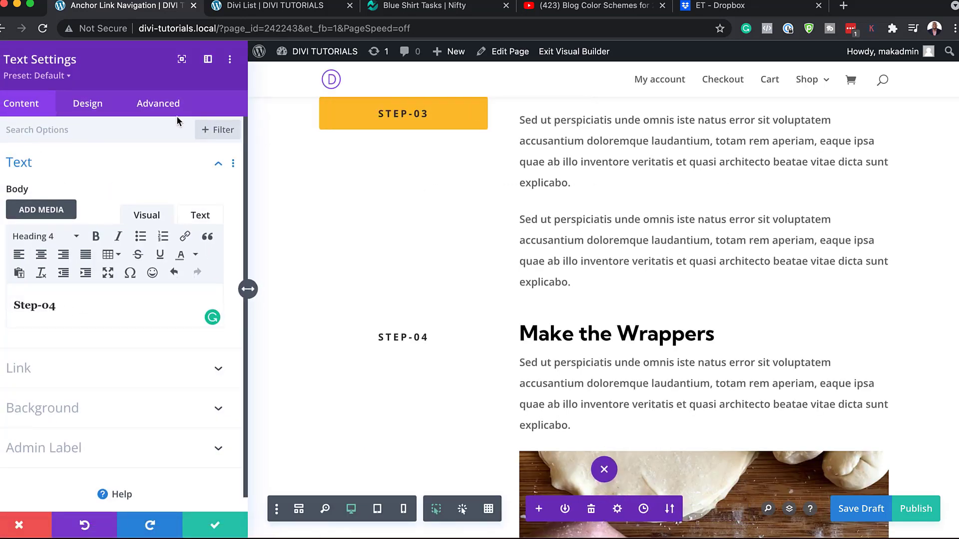
# Set the Step-04 module's desktop sticky top offset to 150px and its sticky bottom offset to 0px.
pyautogui.click(175, 107)
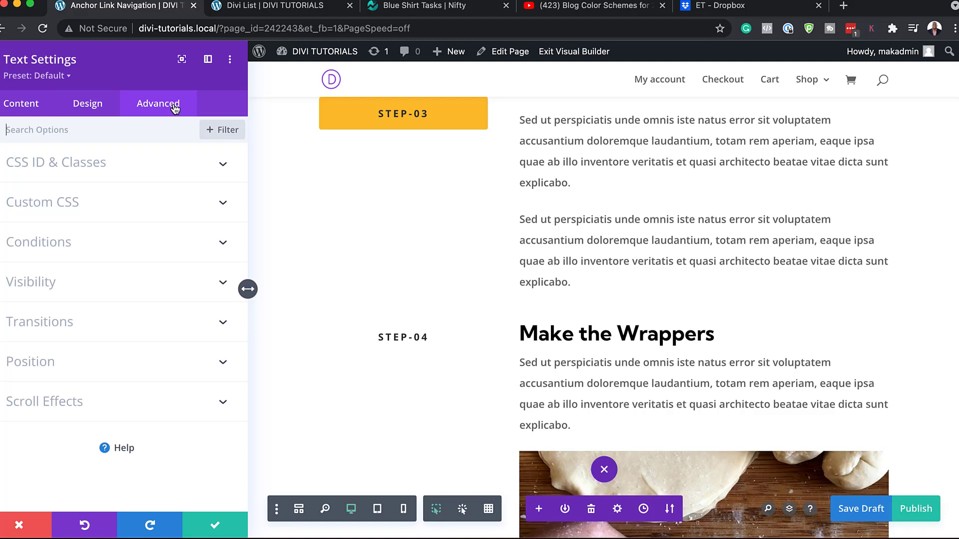
pyautogui.click(62, 407)
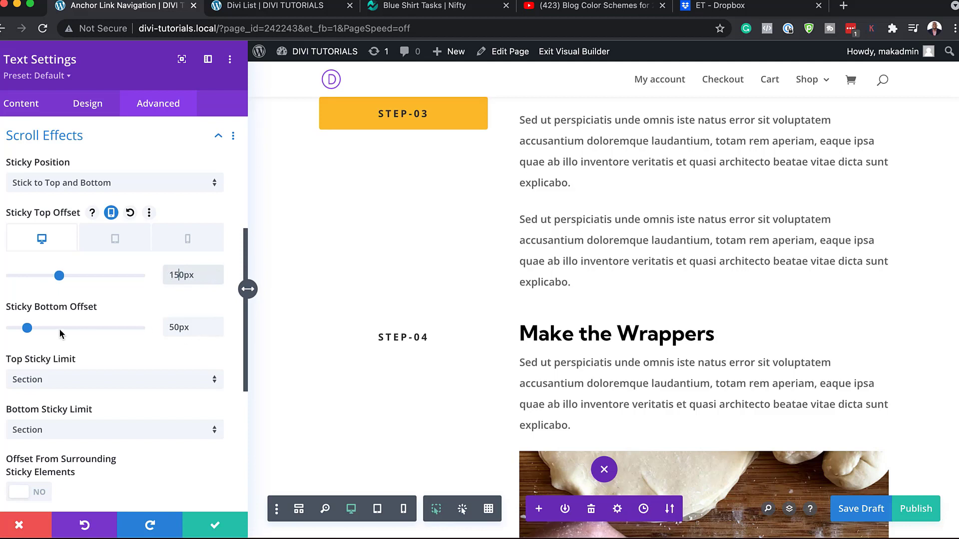
pyautogui.moveTo(27, 328); pyautogui.dragTo(1, 328)
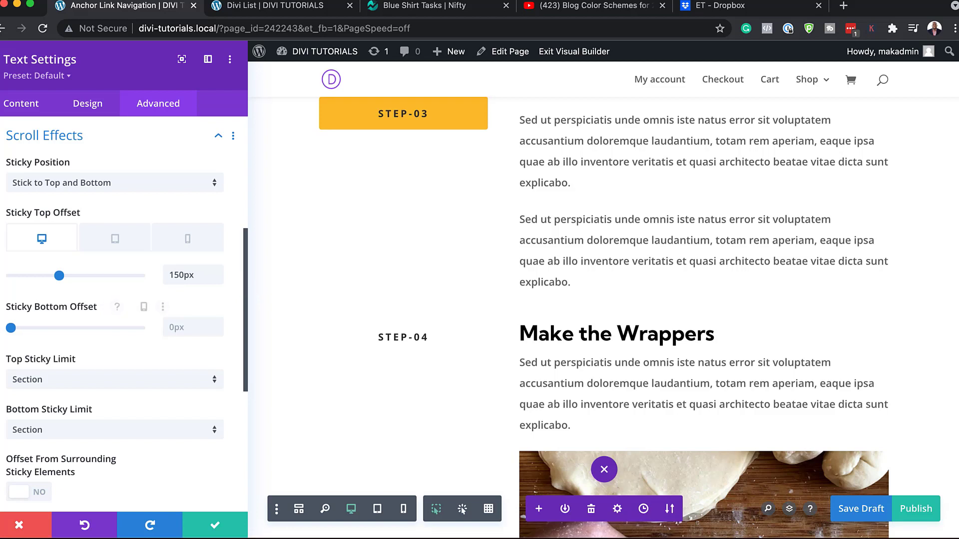
# Set the Step-04 module's Z Index to 10000 and save the module settings.
pyautogui.scroll(5, 125, 330)
pyautogui.click(89, 364)
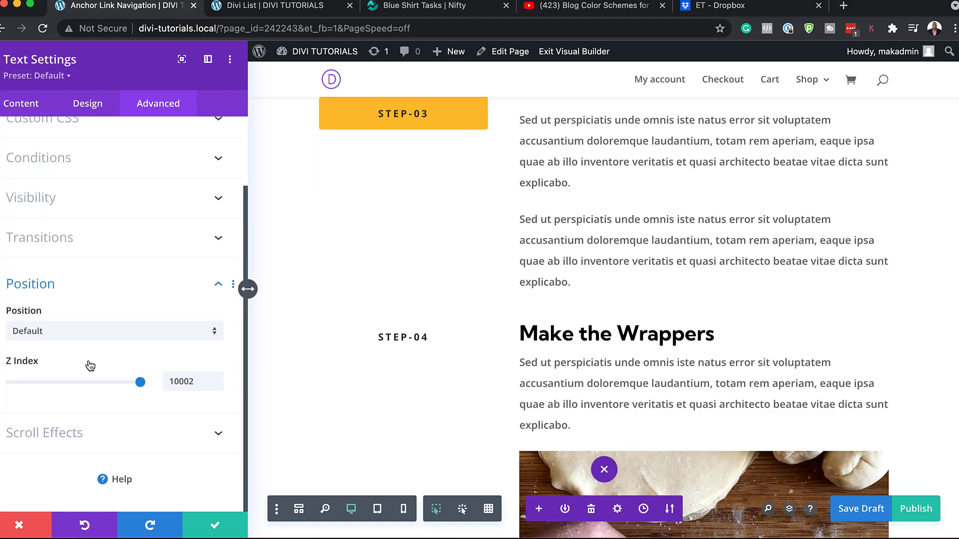
pyautogui.click(200, 386)
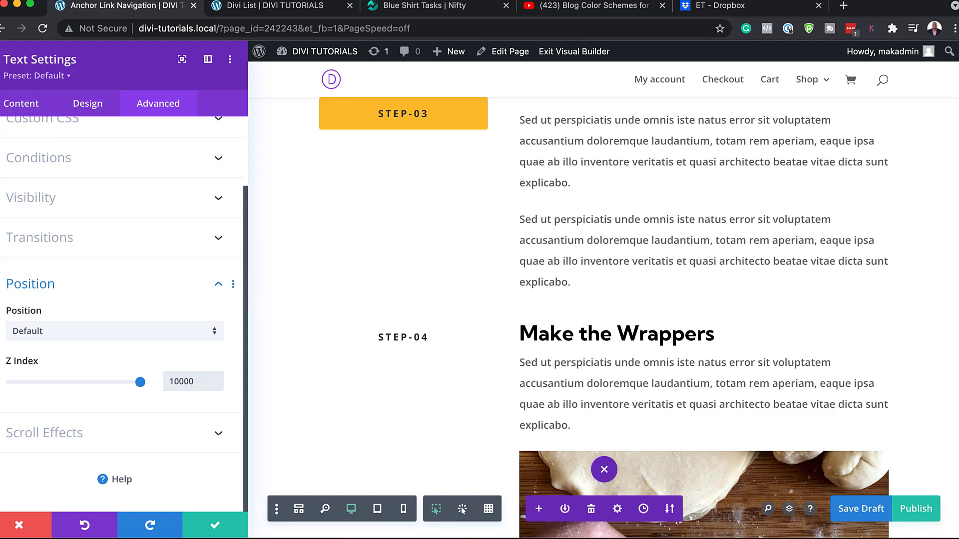
pyautogui.click(215, 525)
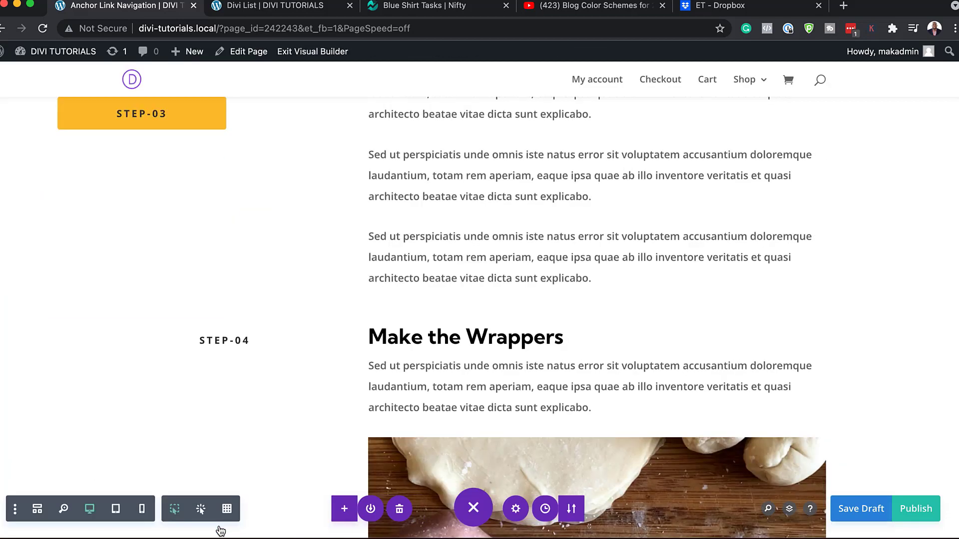
# Examine how the sticky Step-01 to Step-04 labels behave along the page, from the hero section through the step rows.
pyautogui.scroll(-10, 248, 336)
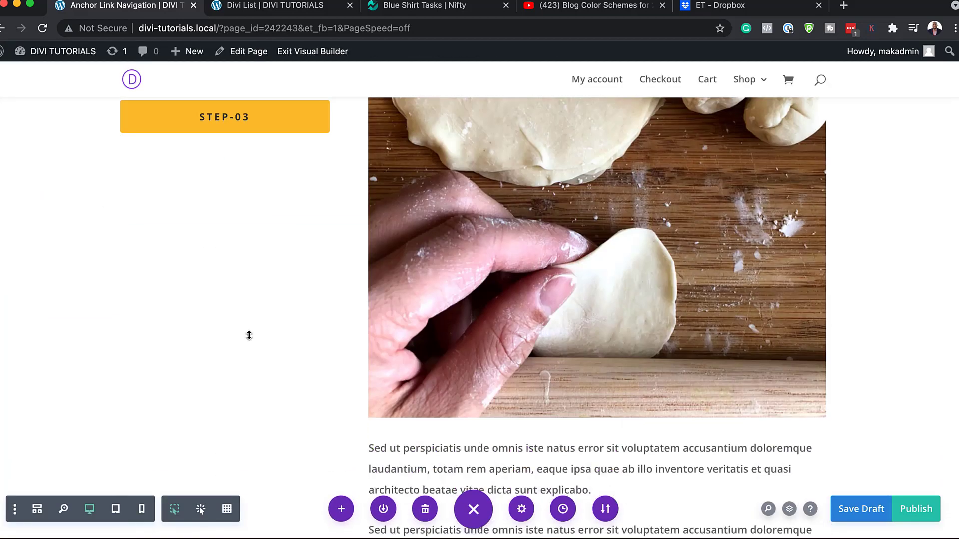
pyautogui.scroll(-3, 252, 336)
pyautogui.scroll(15, 251, 336)
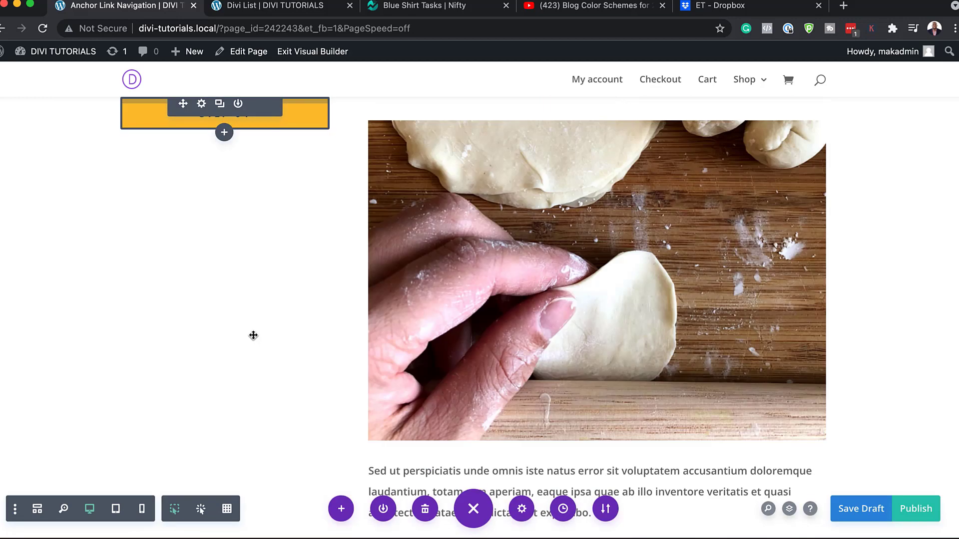
pyautogui.scroll(-3, 255, 336)
pyautogui.scroll(2, 255, 335)
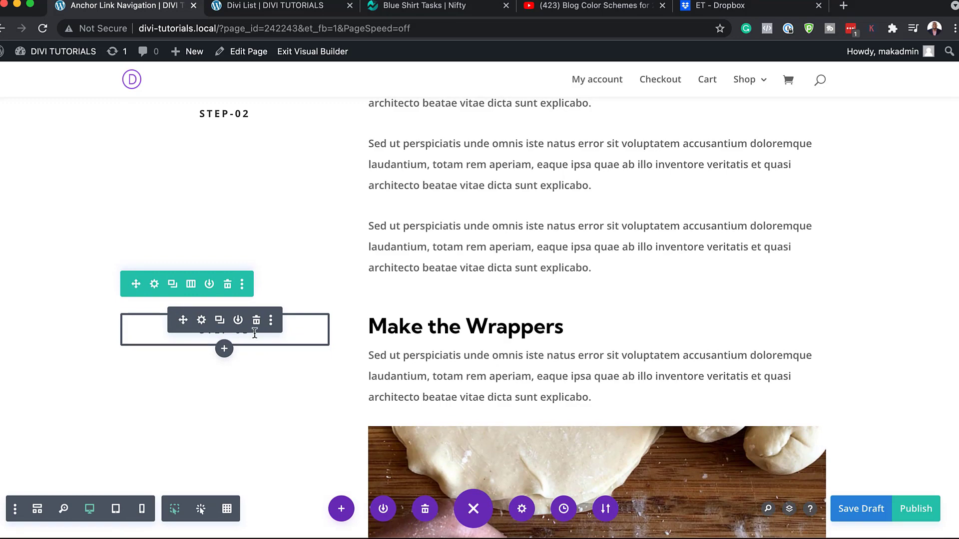
pyautogui.scroll(1, 256, 334)
pyautogui.scroll(10, 255, 336)
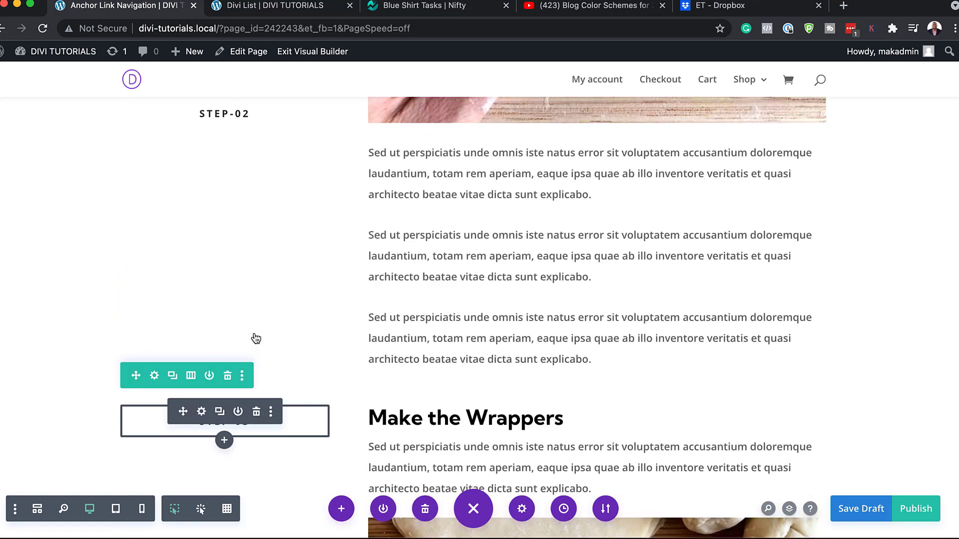
pyautogui.scroll(-8, 254, 335)
pyautogui.scroll(5, 255, 334)
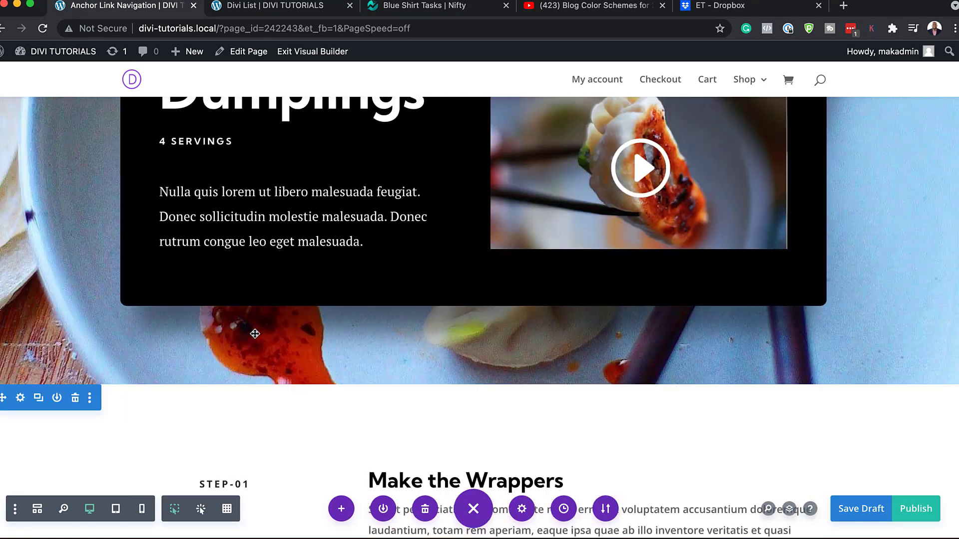
pyautogui.scroll(-6, 231, 357)
pyautogui.scroll(-4, 233, 361)
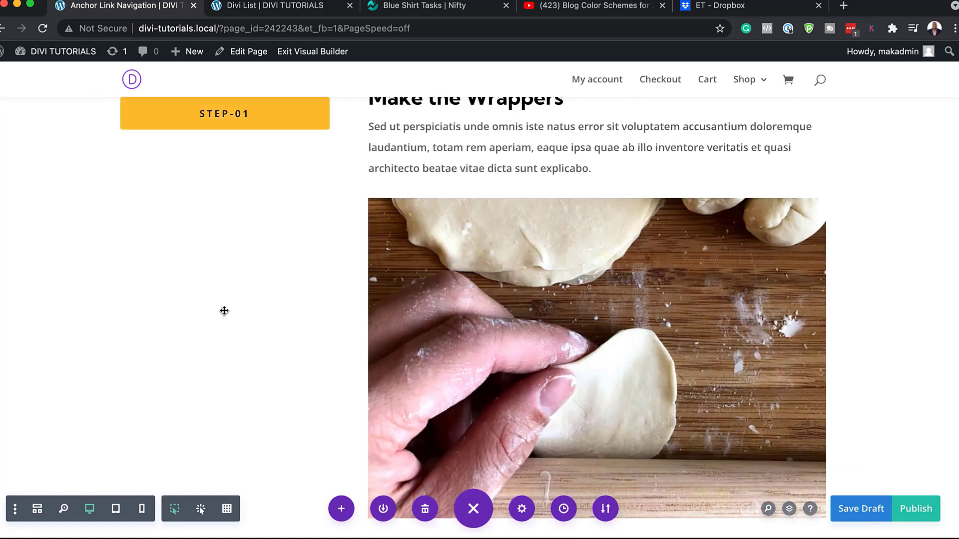
pyautogui.scroll(8, 222, 311)
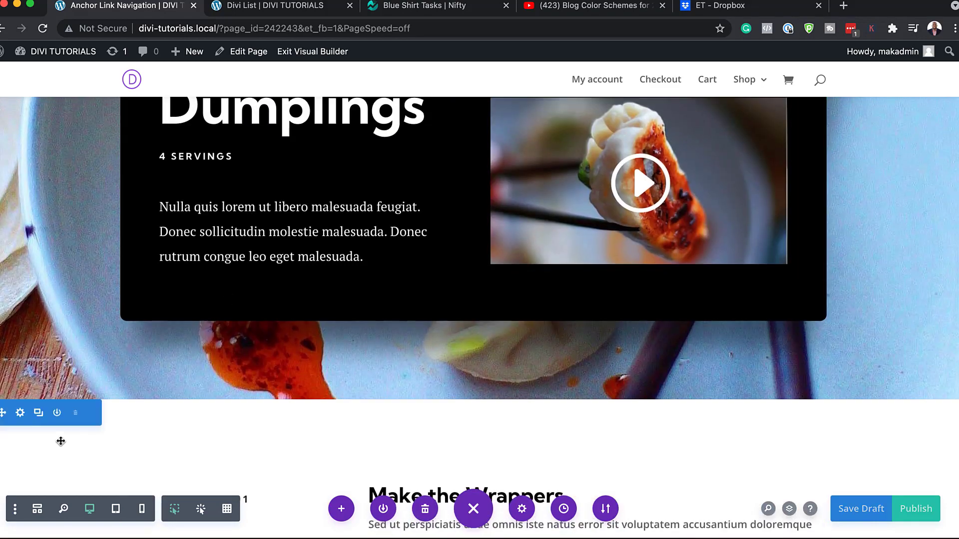
pyautogui.scroll(-7, 60, 441)
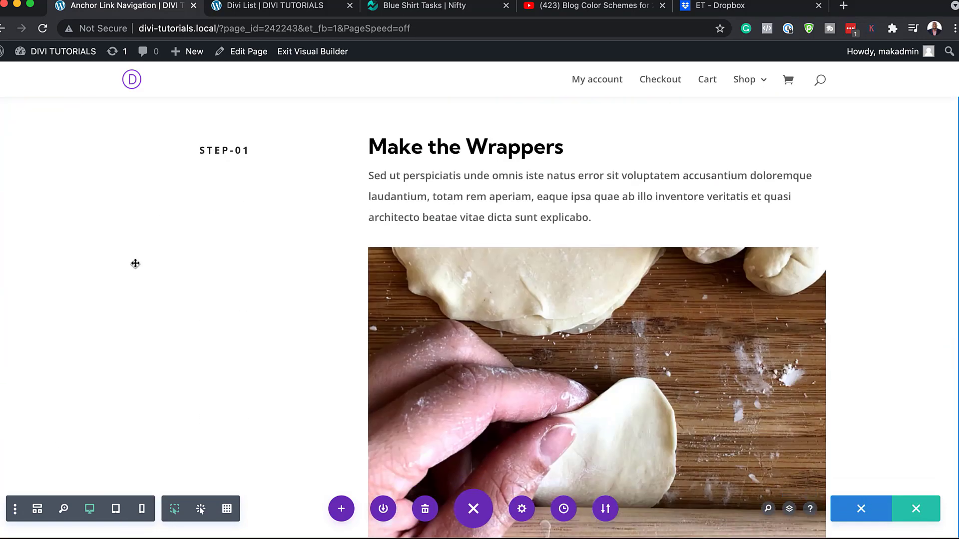
# Set the Z Index of the first column in the Step-01 row and save the row settings.
pyautogui.moveTo(179, 145)
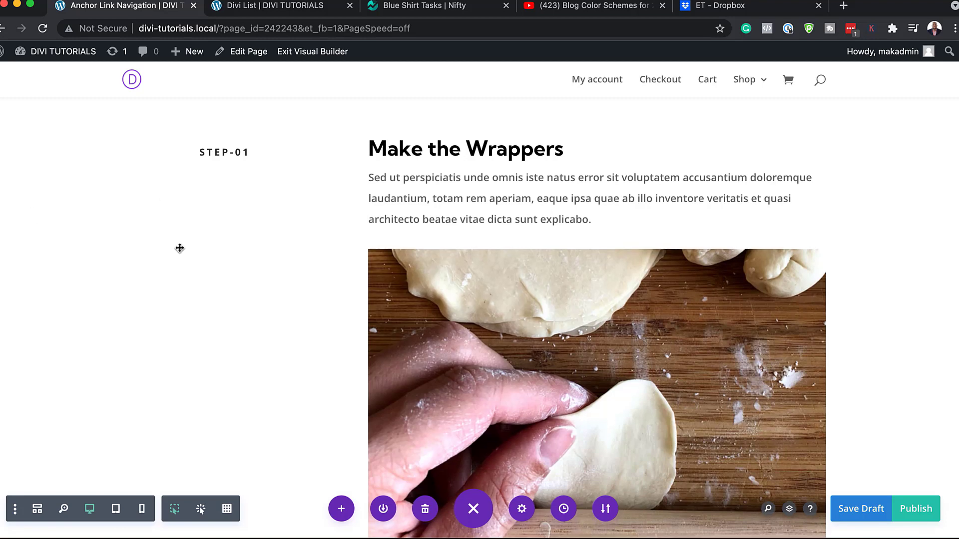
pyautogui.moveTo(292, 149)
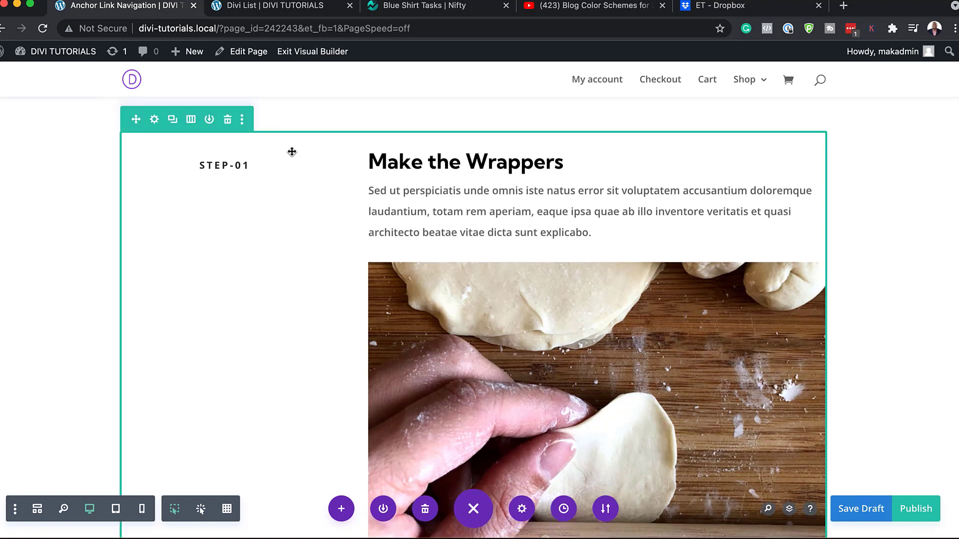
pyautogui.click(155, 120)
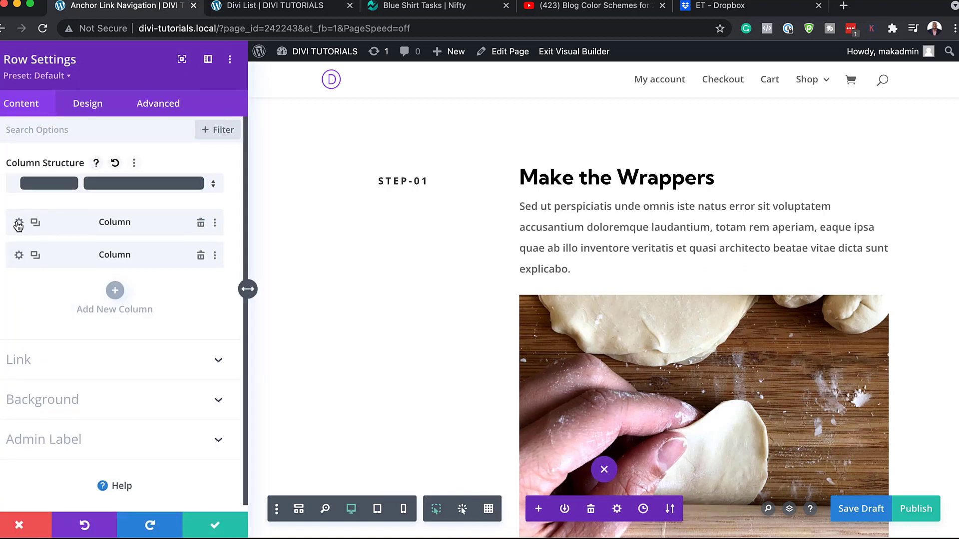
pyautogui.click(19, 223)
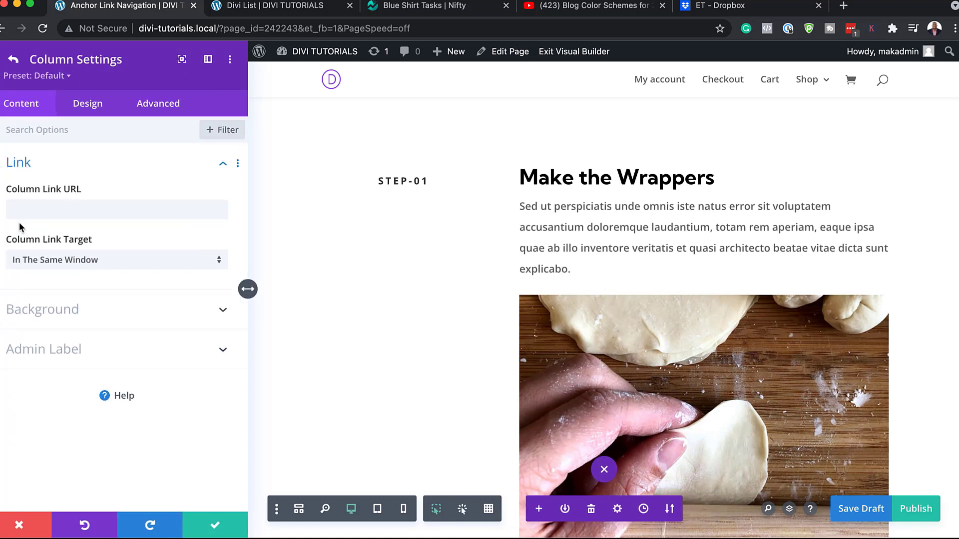
pyautogui.click(155, 105)
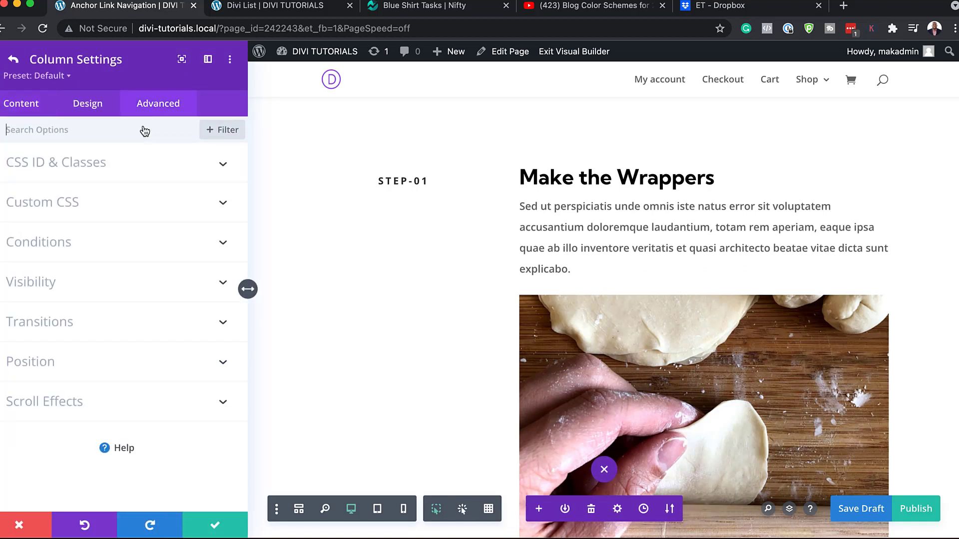
pyautogui.click(42, 370)
pyautogui.scroll(-2, 172, 395)
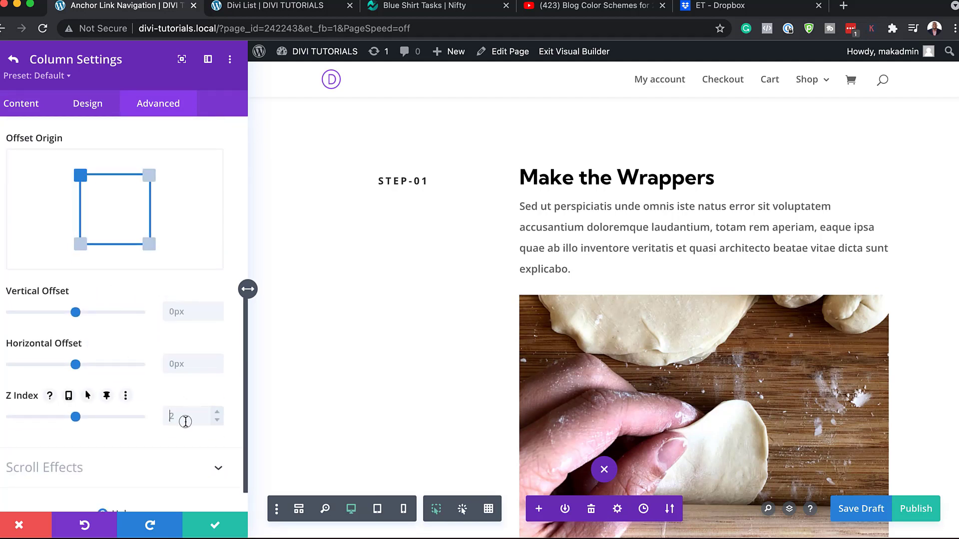
pyautogui.click(215, 523)
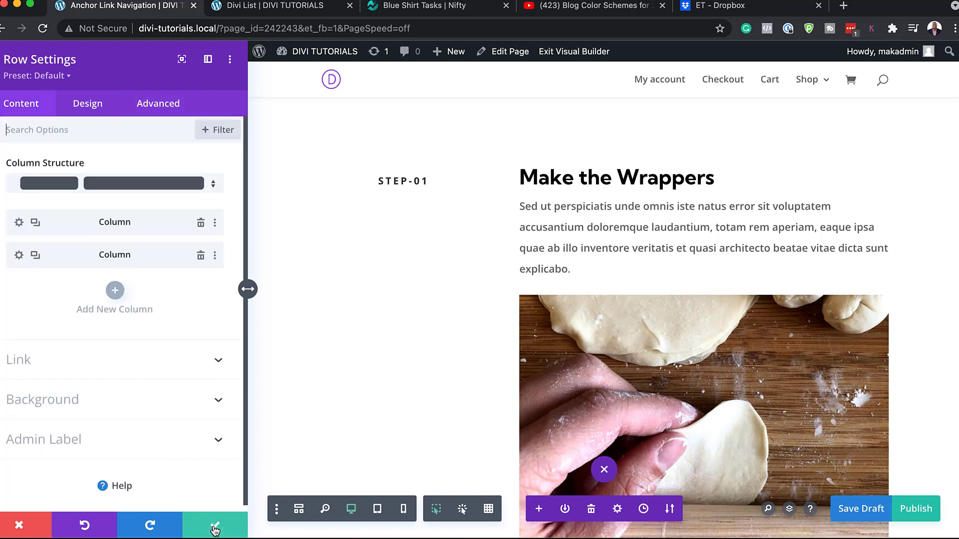
pyautogui.click(214, 524)
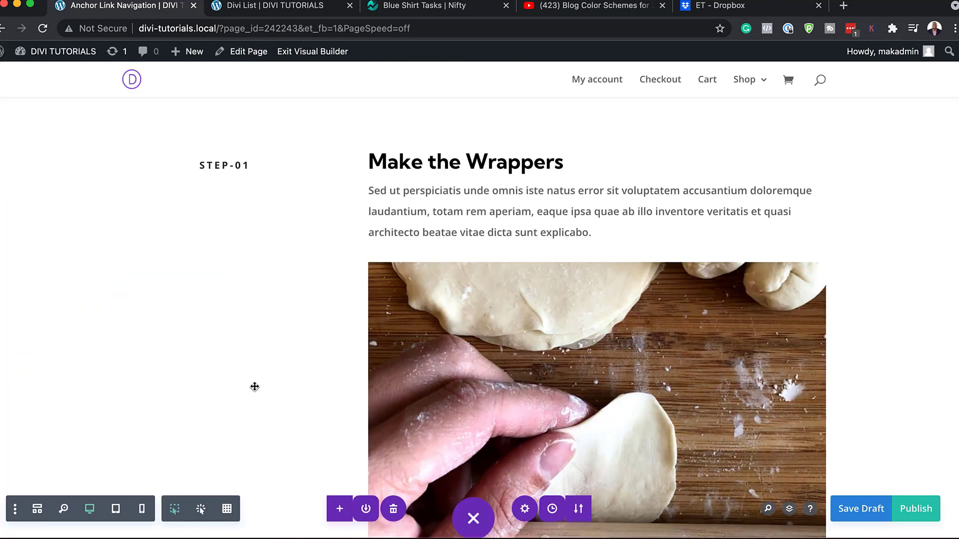
# Set the Z Index of the first column in the Step-02 row to 19 and save the row settings.
pyautogui.scroll(-2, 256, 346)
pyautogui.scroll(-8, 256, 346)
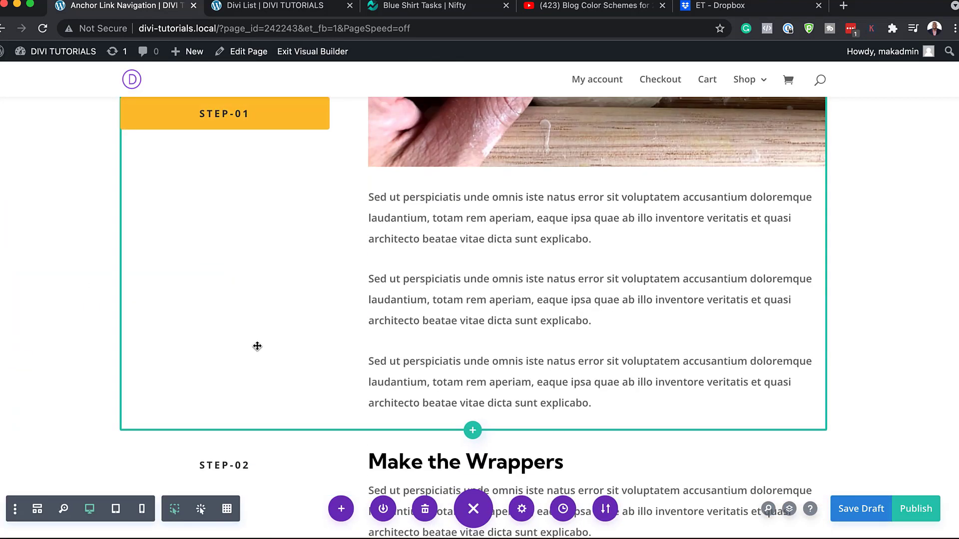
pyautogui.moveTo(230, 300)
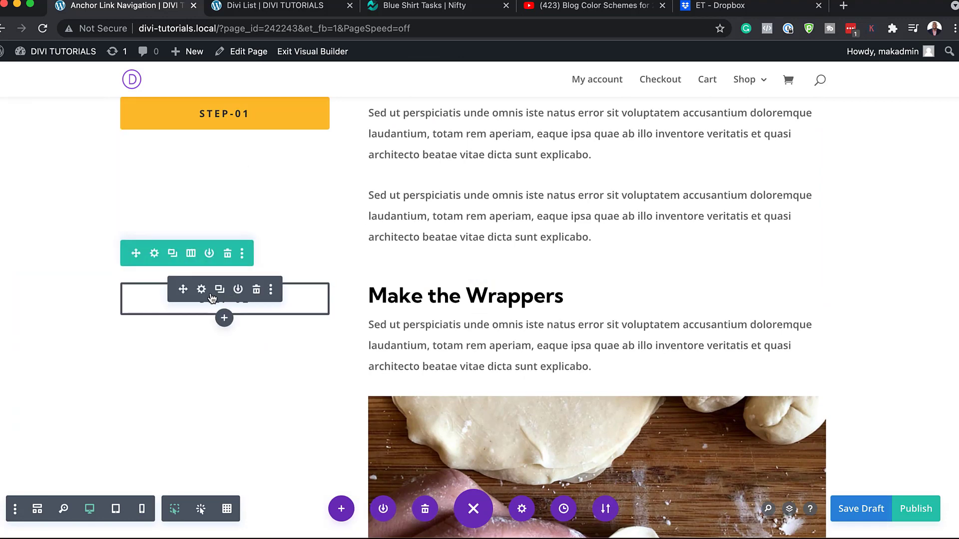
pyautogui.click(153, 256)
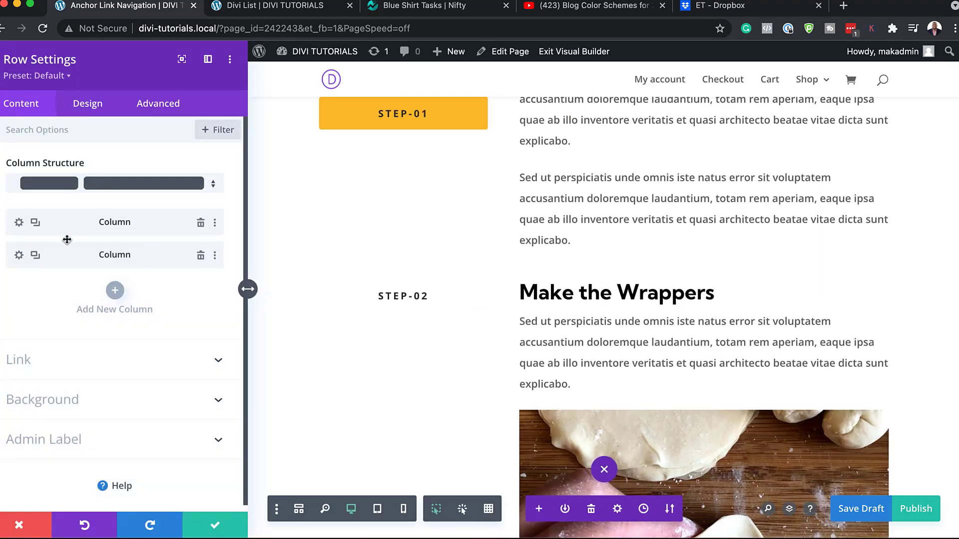
pyautogui.click(19, 223)
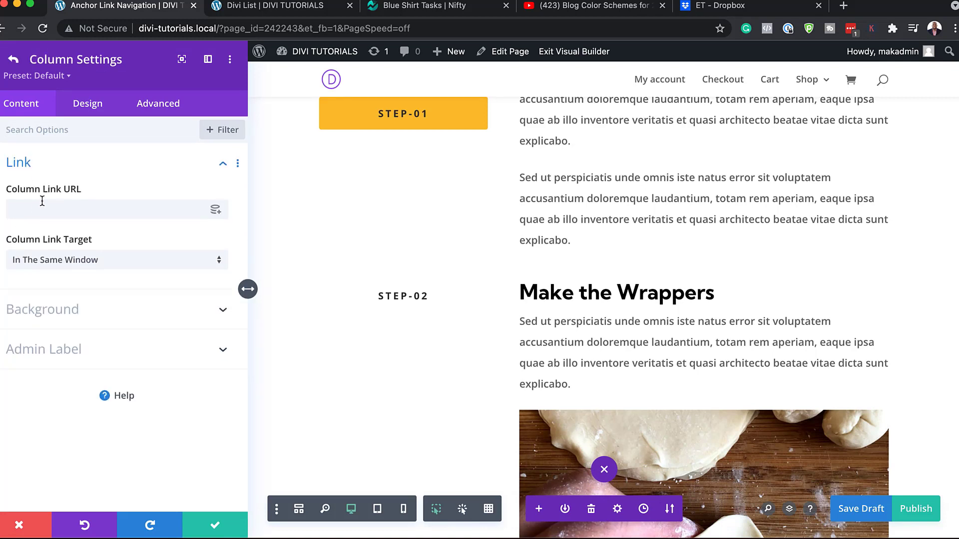
pyautogui.click(179, 107)
pyautogui.click(63, 367)
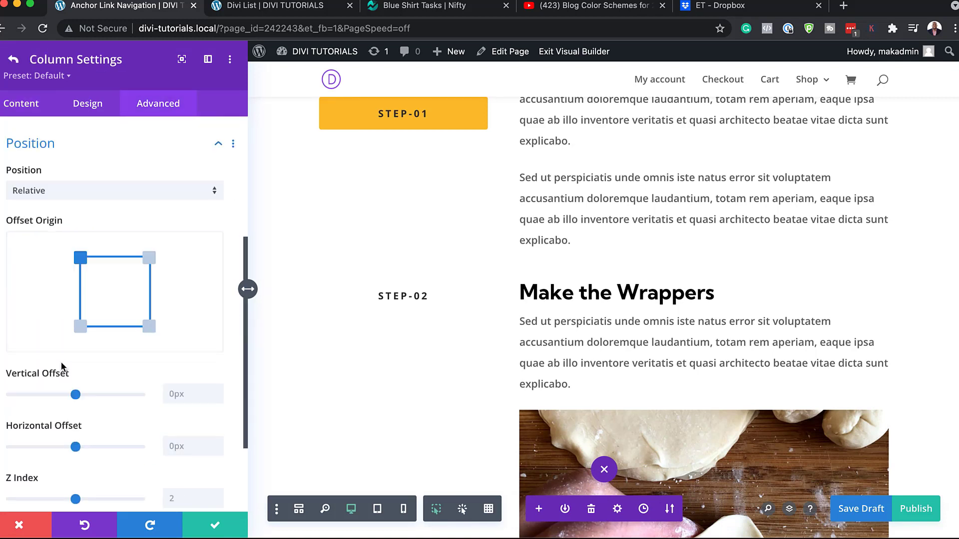
pyautogui.scroll(-2, 140, 414)
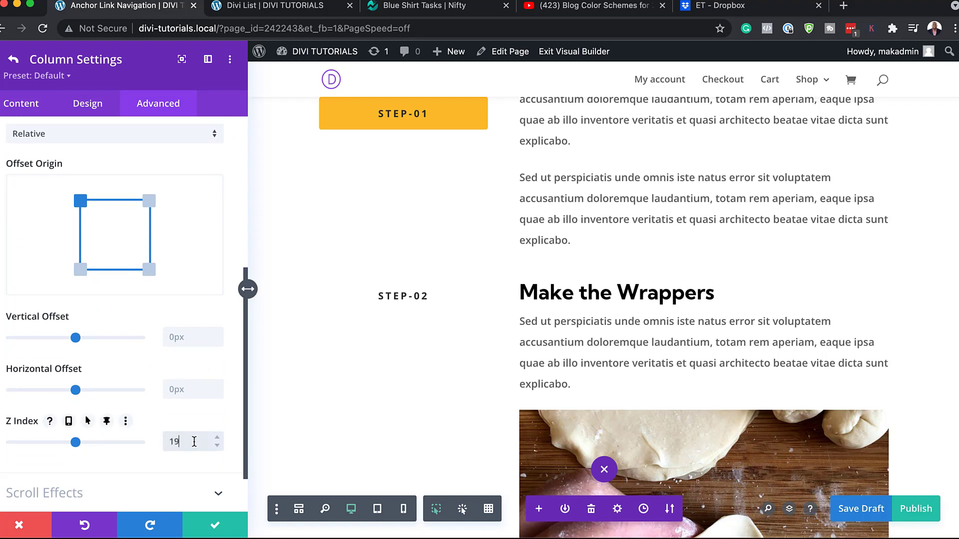
pyautogui.click(219, 525)
pyautogui.click(219, 525)
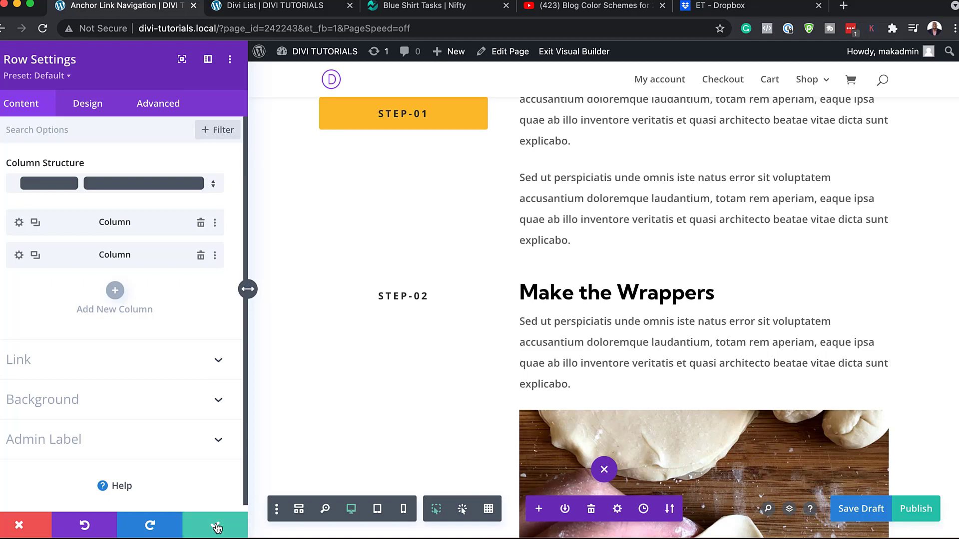
# Set the Z Index of the first column in the Step-03 row to 18 and save the row settings.
pyautogui.scroll(-2, 253, 364)
pyautogui.scroll(-3, 254, 363)
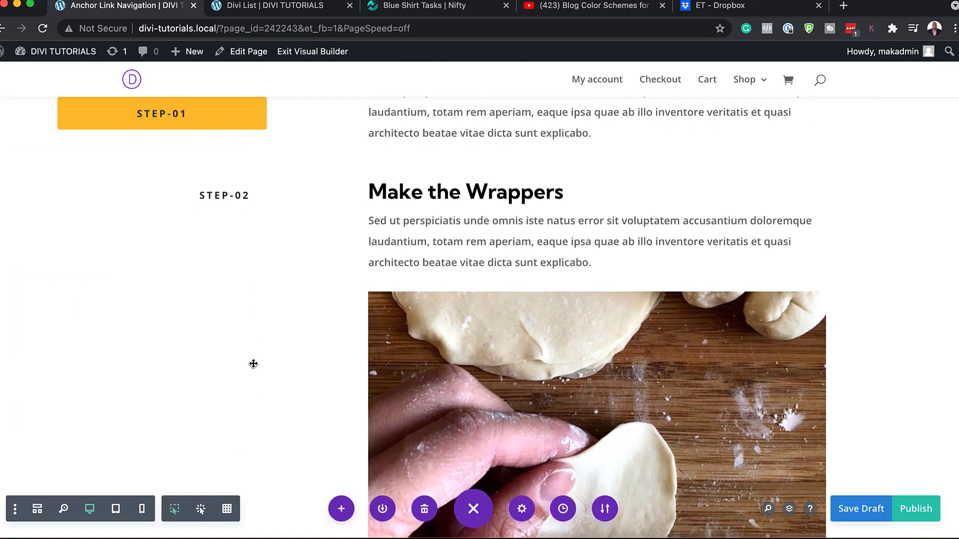
pyautogui.scroll(-6, 255, 364)
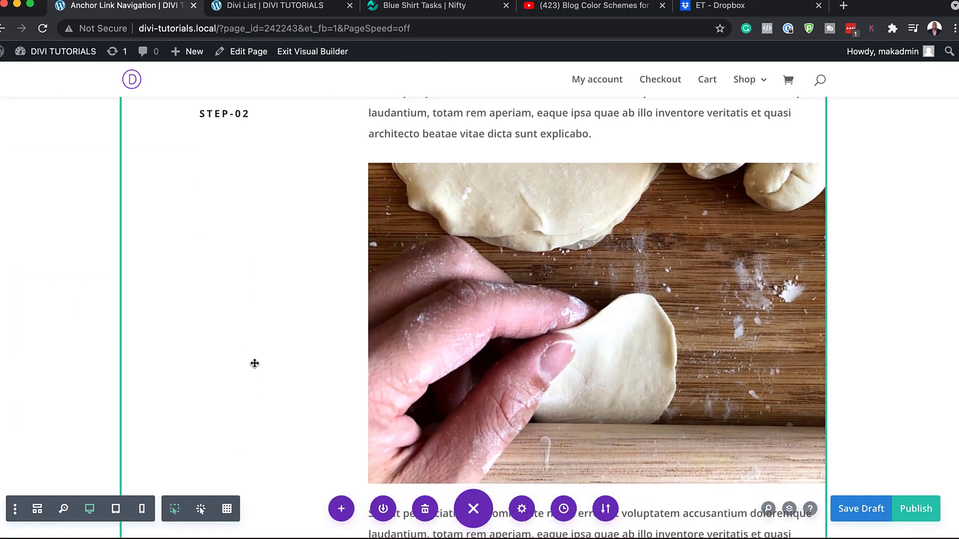
pyautogui.scroll(-3, 254, 363)
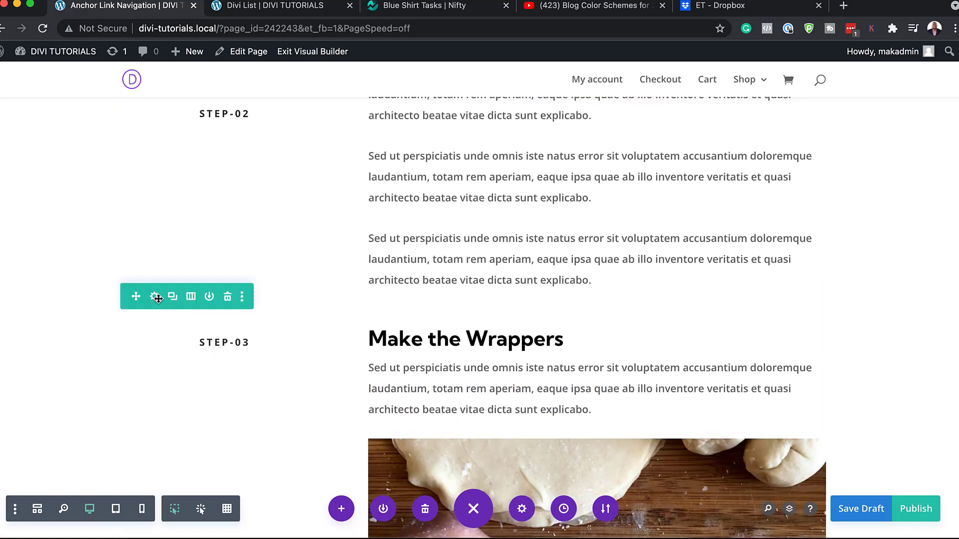
pyautogui.click(155, 297)
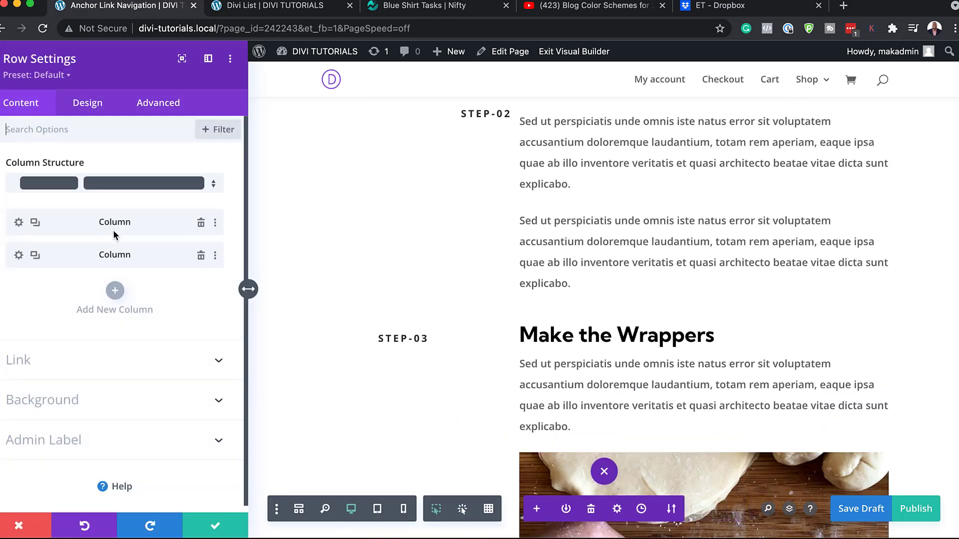
pyautogui.click(19, 223)
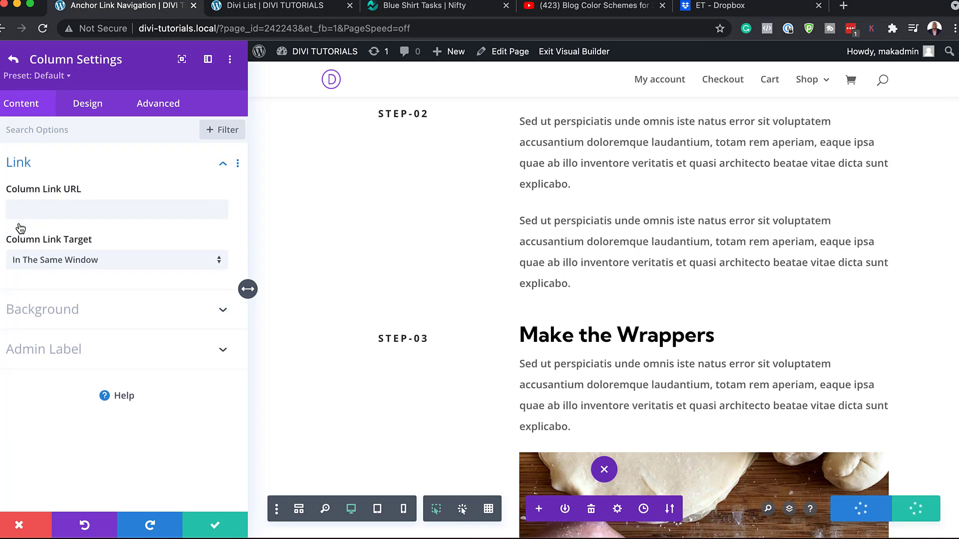
pyautogui.click(168, 104)
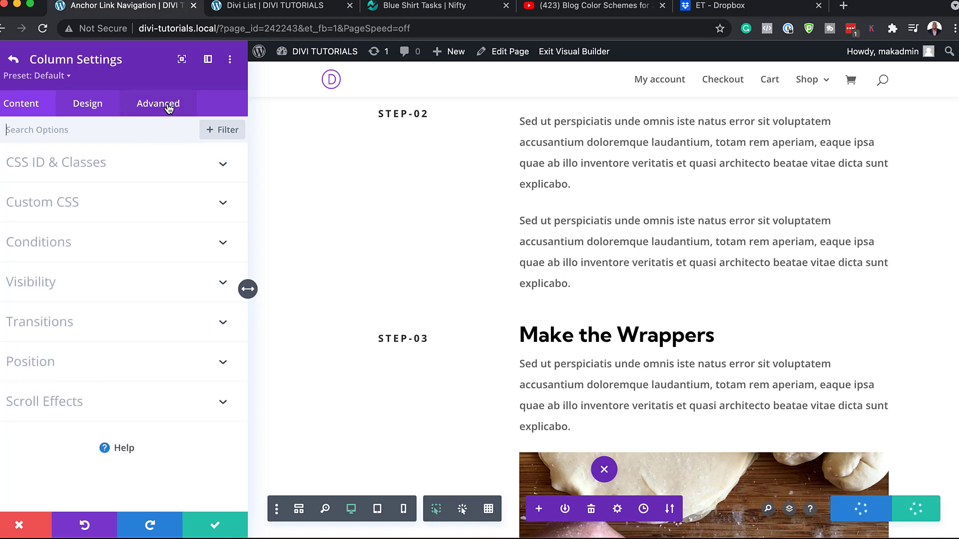
pyautogui.click(45, 362)
pyautogui.scroll(-3, 127, 438)
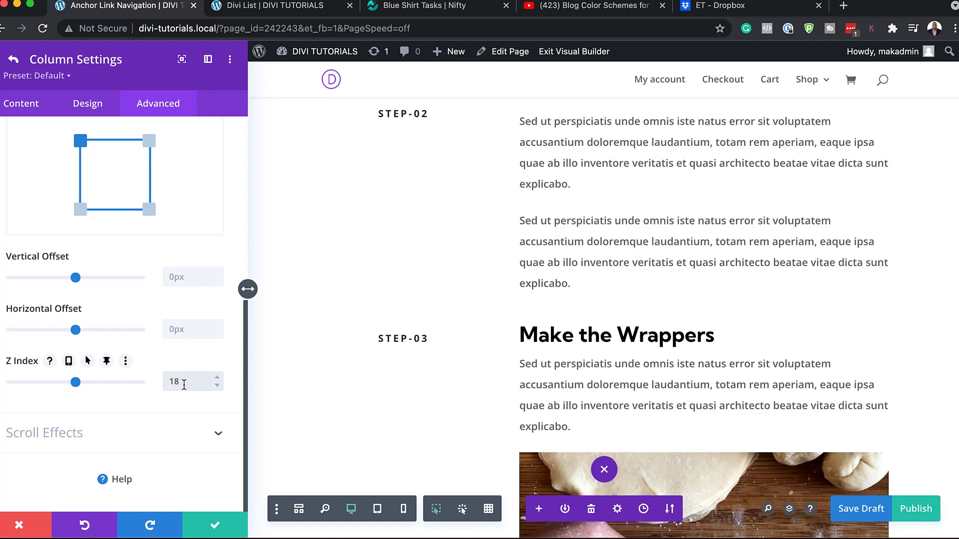
pyautogui.click(215, 525)
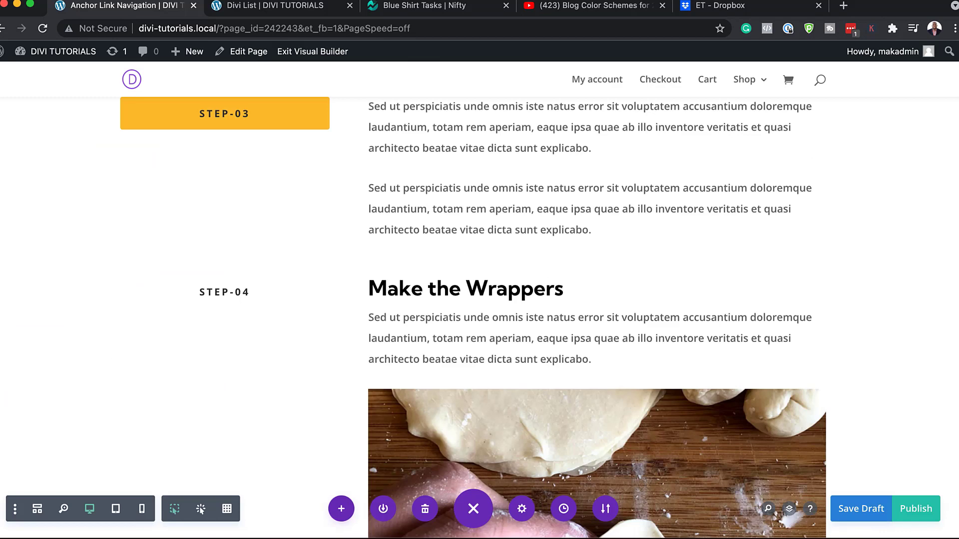
# Switch to the finished Divi List page, show its layer structure and expand the Instructions section to list its rows.
pyautogui.hotkey('ctrl', 'Tab')
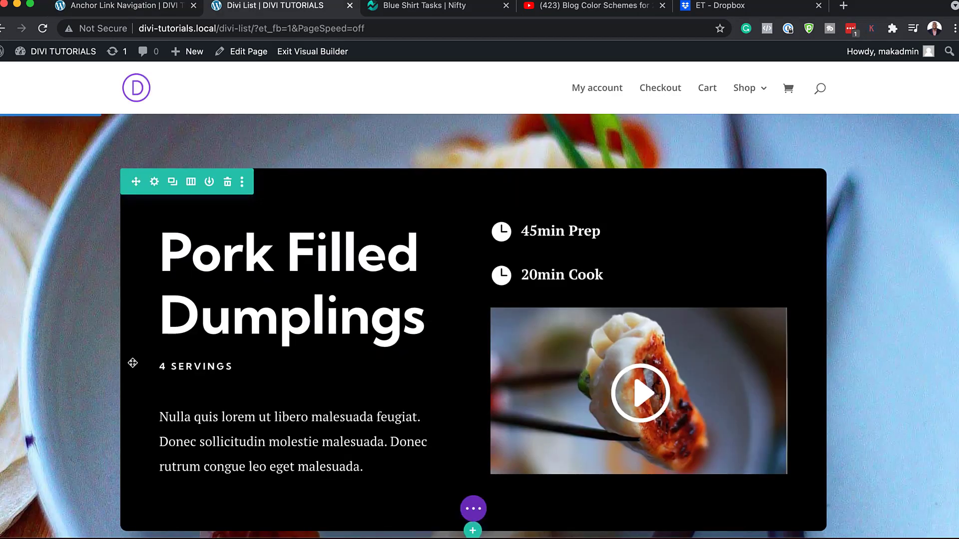
pyautogui.scroll(-3, 134, 361)
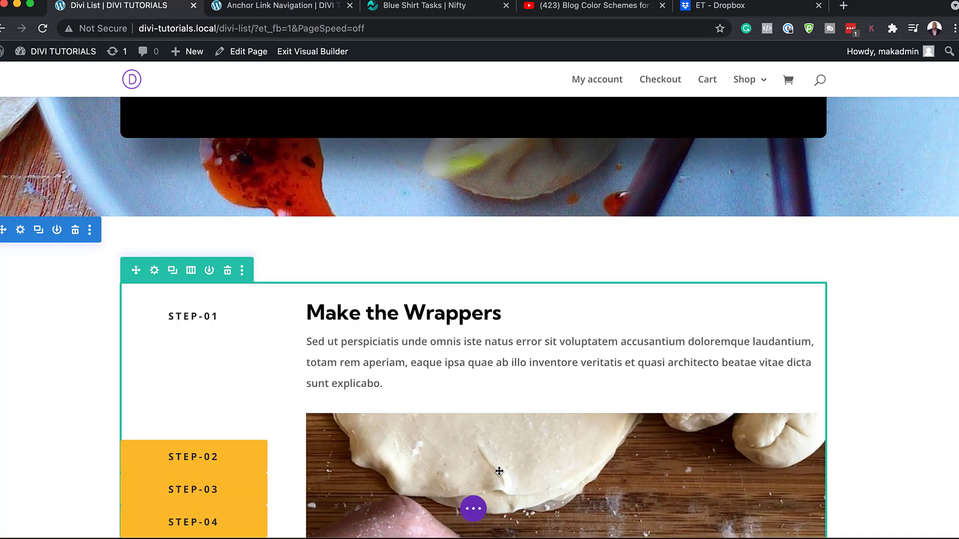
pyautogui.scroll(-1, 494, 479)
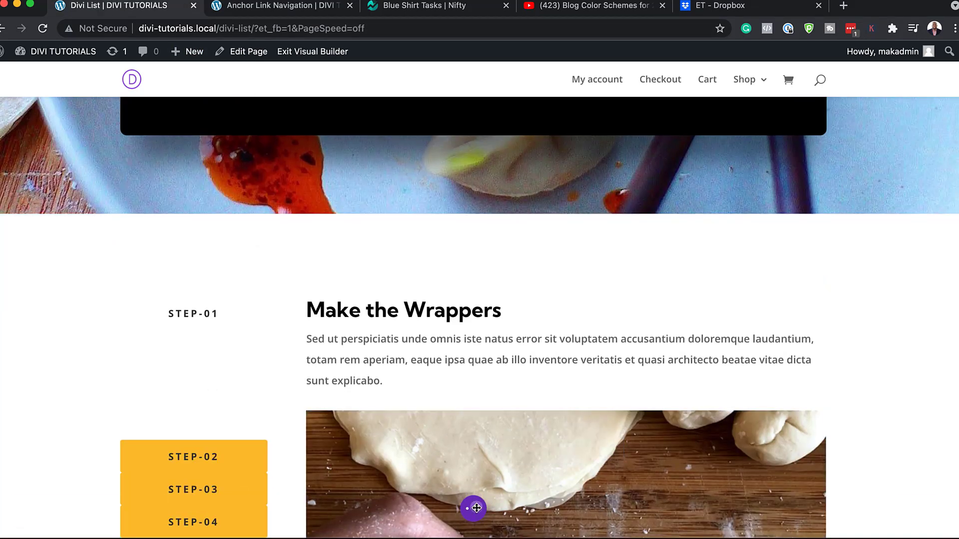
pyautogui.click(475, 507)
pyautogui.click(863, 508)
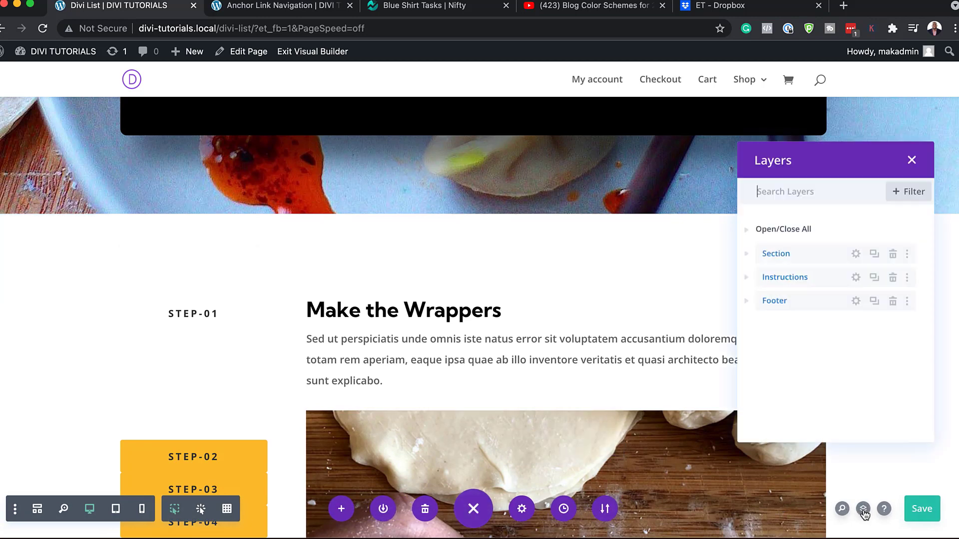
pyautogui.moveTo(850, 163); pyautogui.dragTo(587, 160)
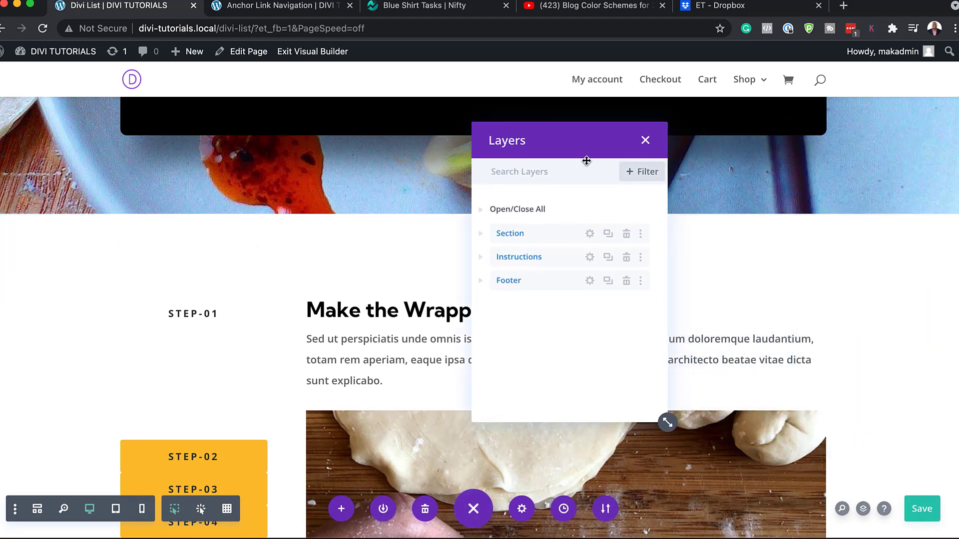
pyautogui.click(480, 258)
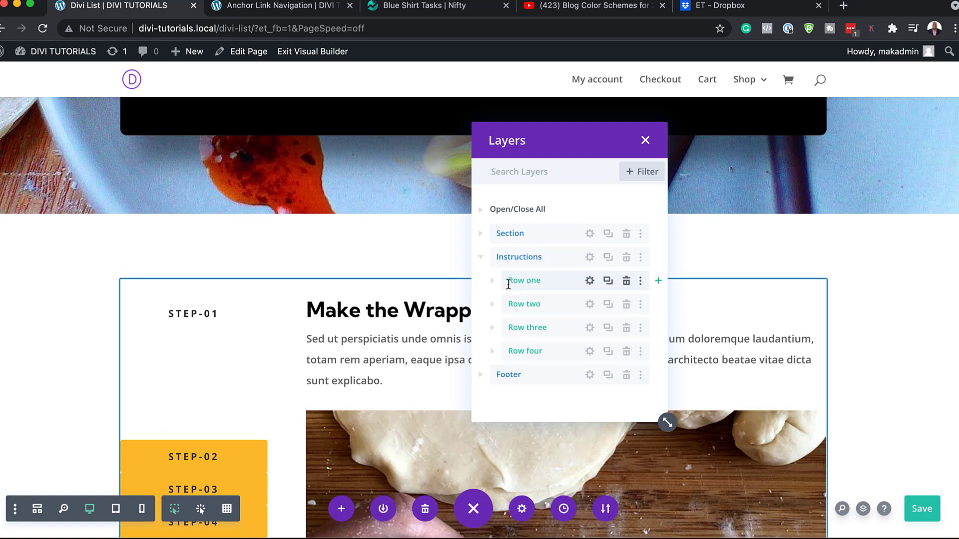
# Check the CSS ID assigned to Row one in the Instructions section, then close the row settings without saving.
pyautogui.click(590, 281)
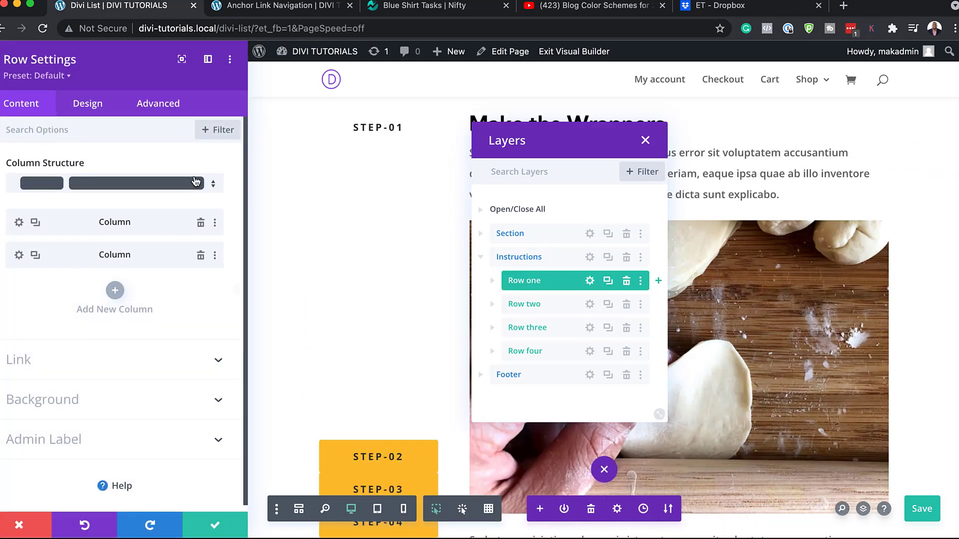
pyautogui.click(163, 106)
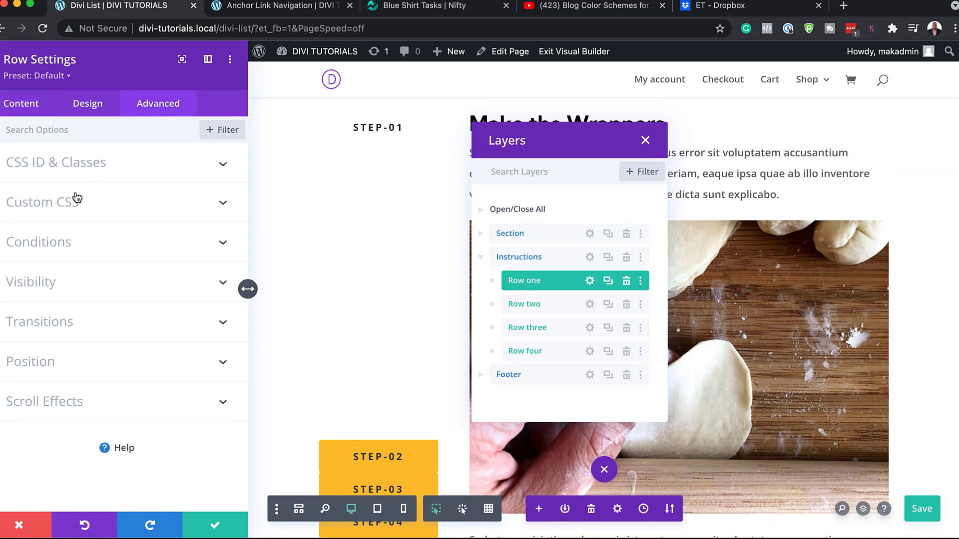
pyautogui.click(60, 208)
pyautogui.click(96, 169)
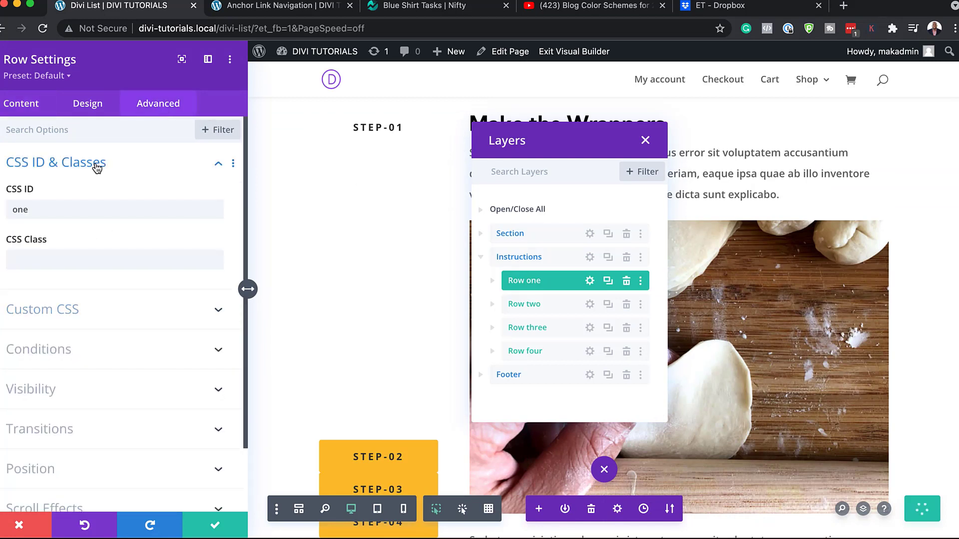
pyautogui.click(55, 212)
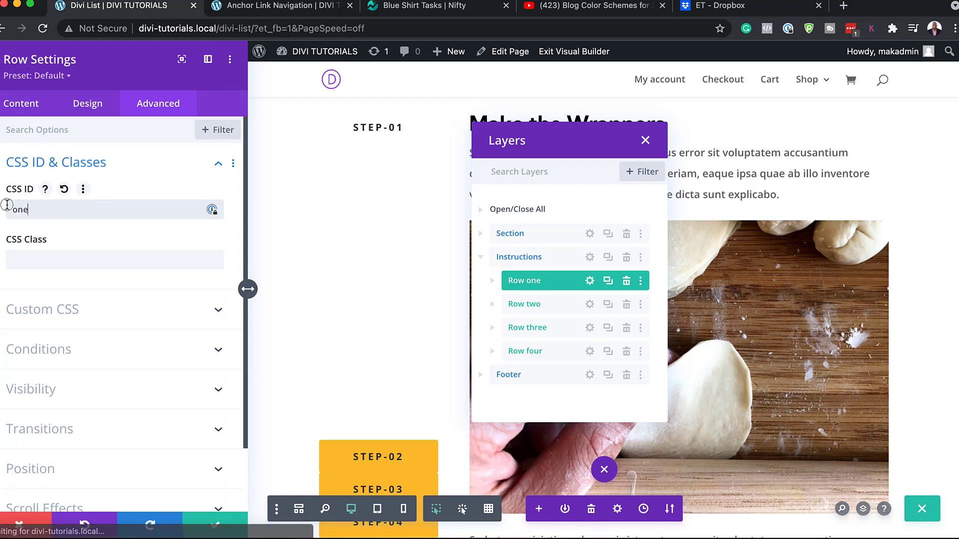
pyautogui.doubleClick(4, 208)
pyautogui.click(140, 180)
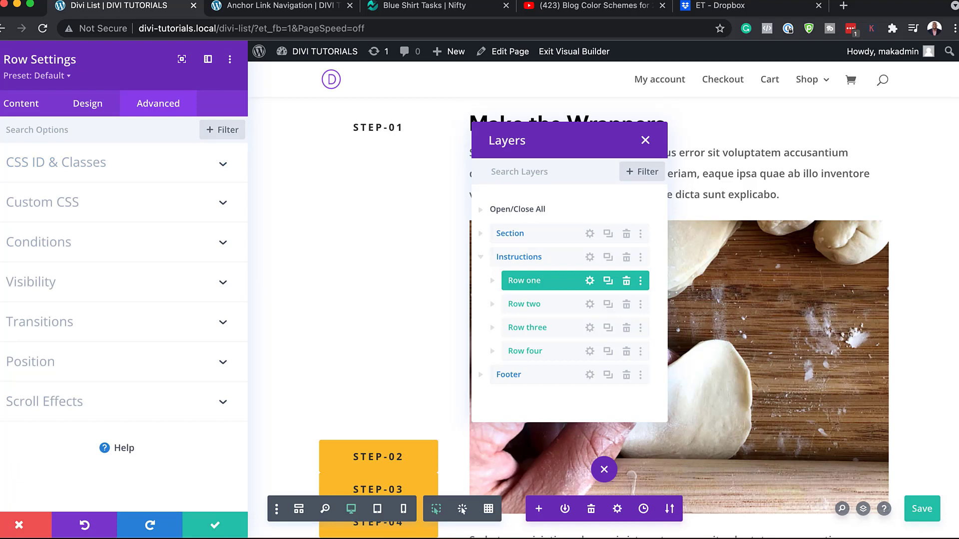
pyautogui.click(21, 526)
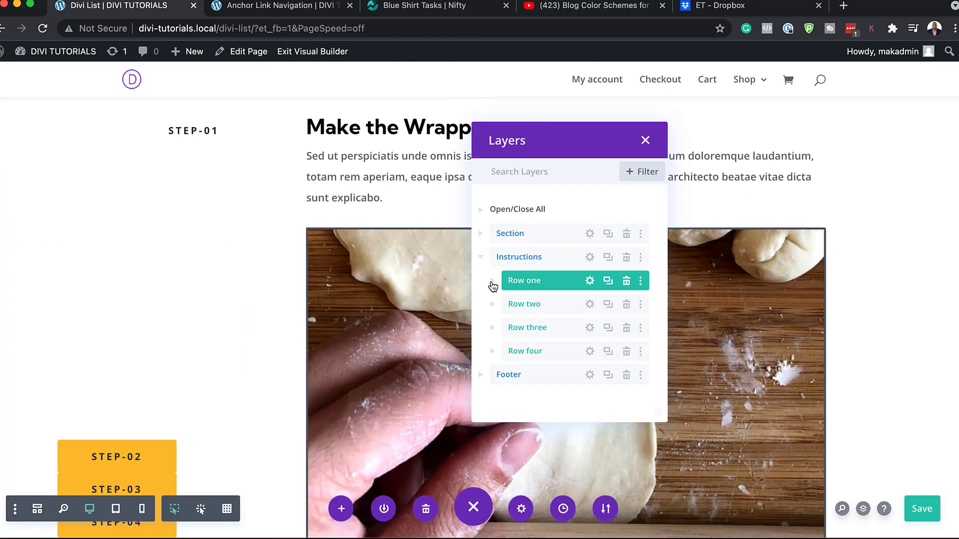
# Check the Module Link URL of the Step One text module in Row one, save the page and close the module settings.
pyautogui.click(493, 282)
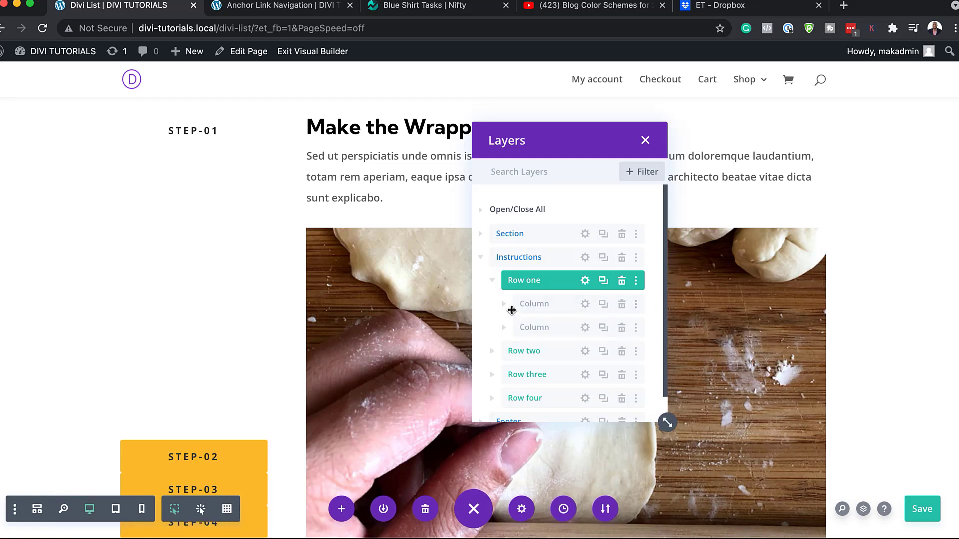
pyautogui.click(504, 304)
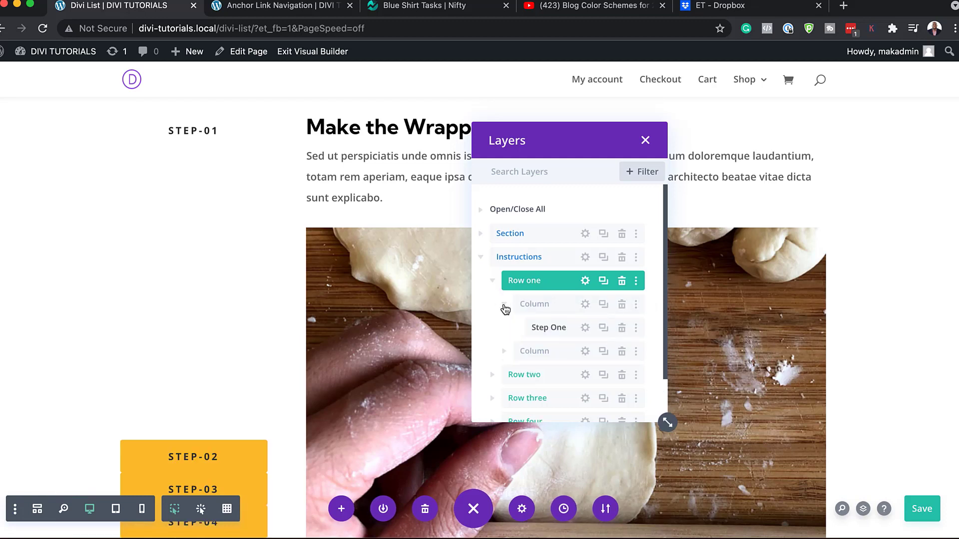
pyautogui.click(585, 328)
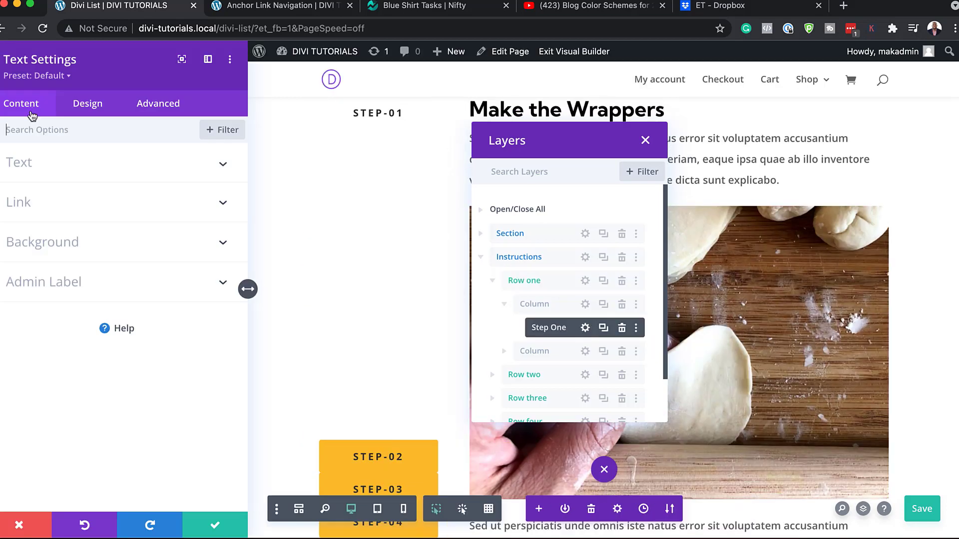
pyautogui.click(20, 205)
pyautogui.moveTo(45, 256); pyautogui.dragTo(1, 256)
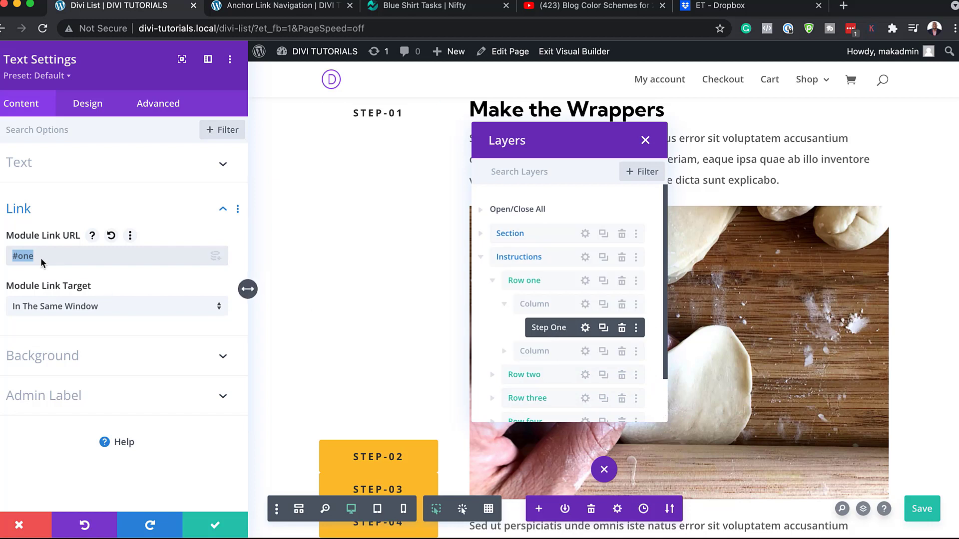
pyautogui.press('super+s')
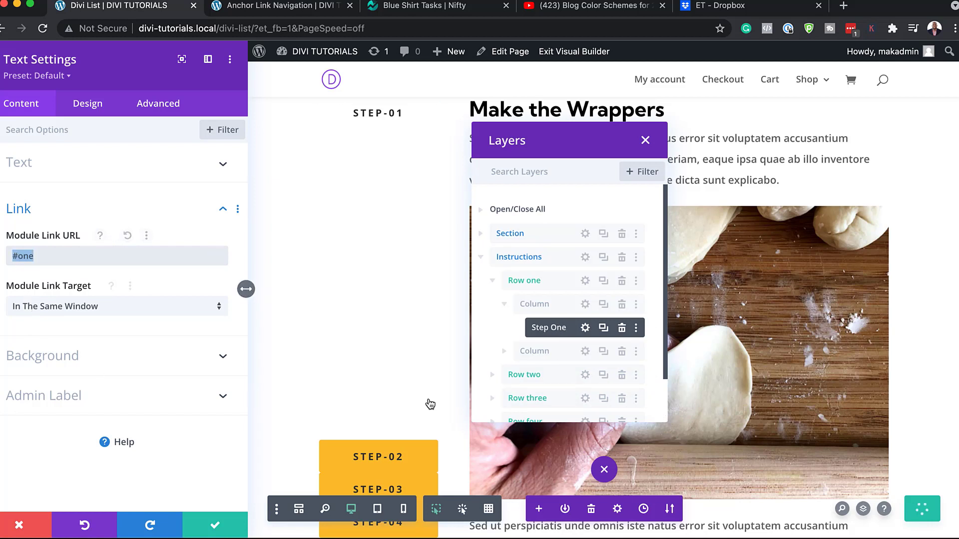
pyautogui.click(23, 526)
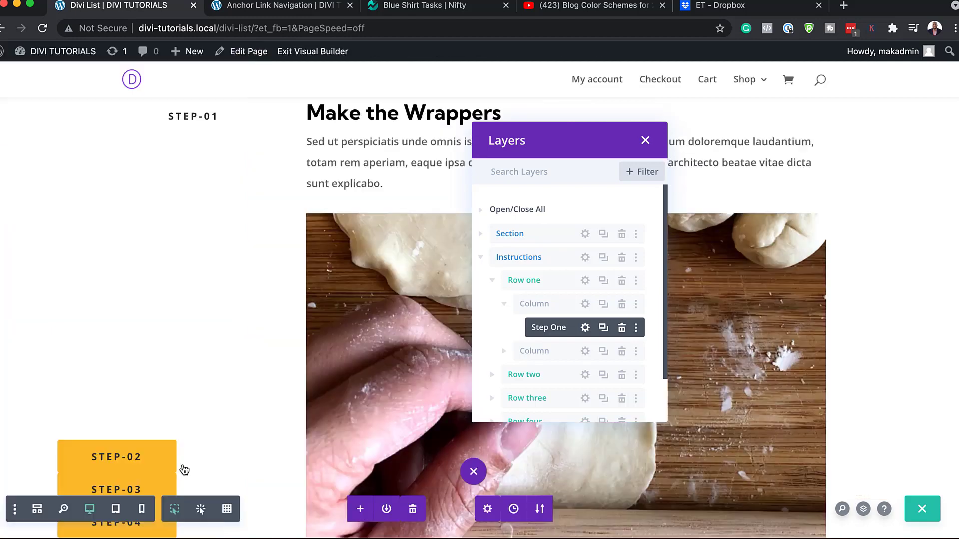
# Check the Module Link URL of the Step Two text module in Row two, then close its settings.
pyautogui.click(504, 305)
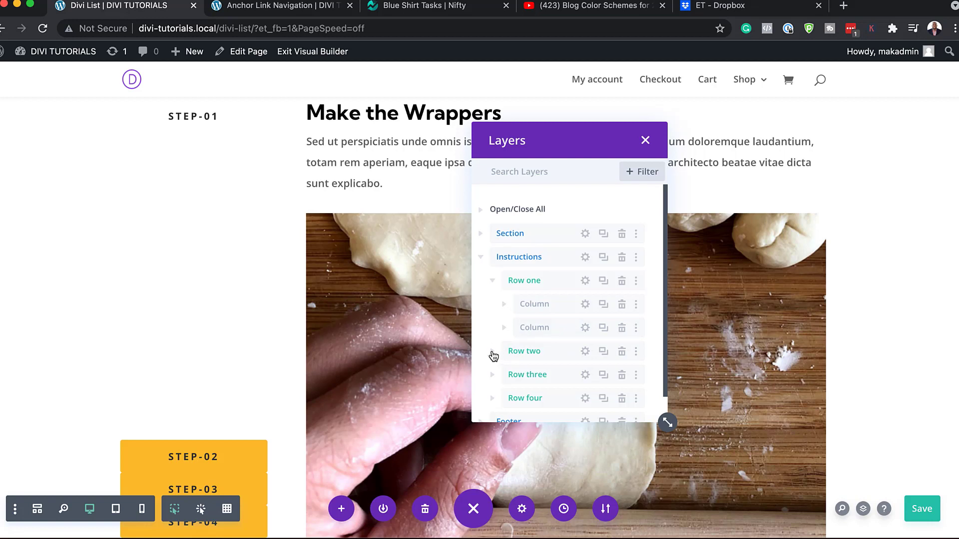
pyautogui.click(493, 352)
pyautogui.scroll(-2, 497, 367)
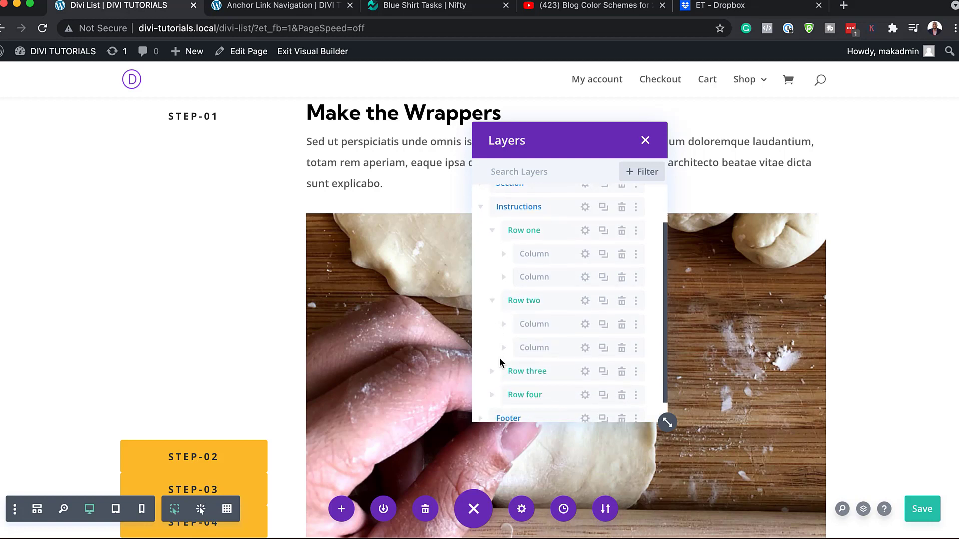
pyautogui.click(505, 325)
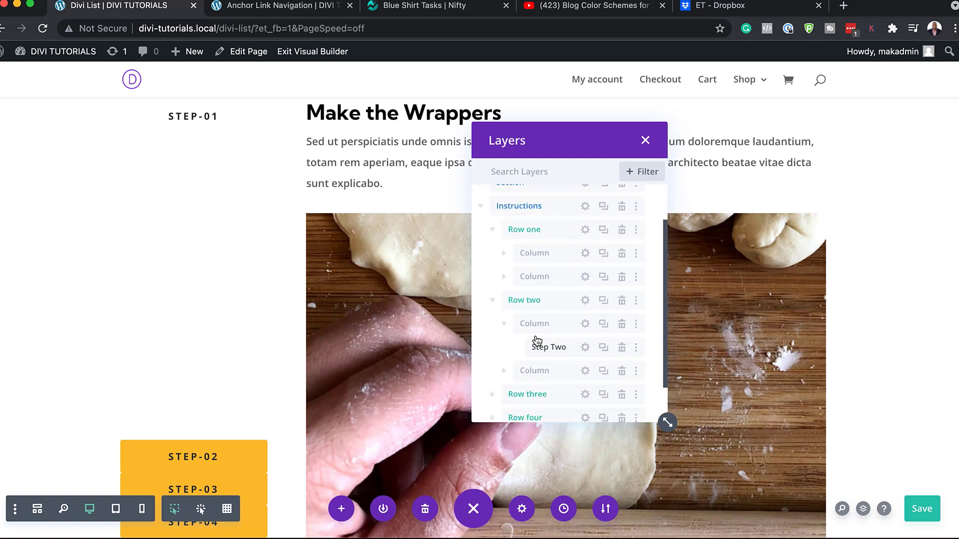
pyautogui.click(586, 349)
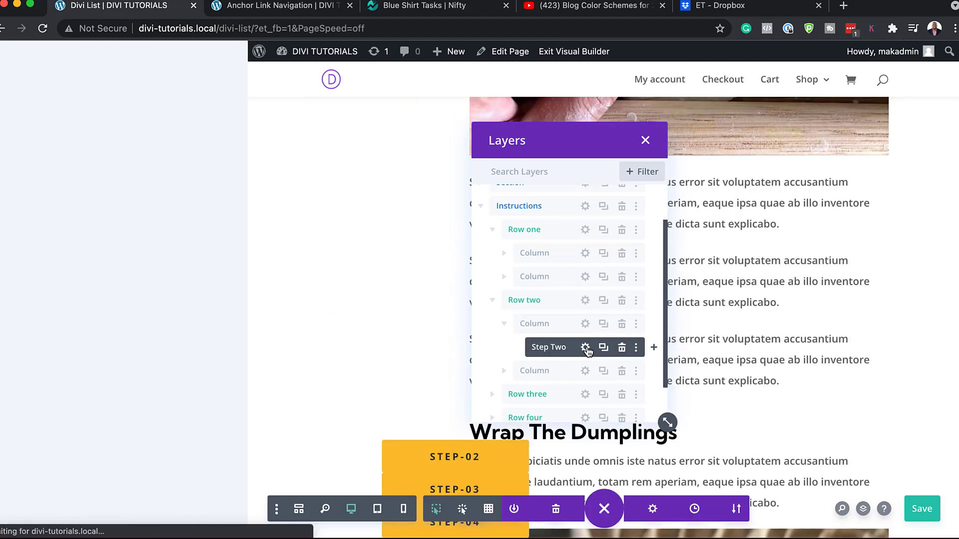
pyautogui.click(60, 368)
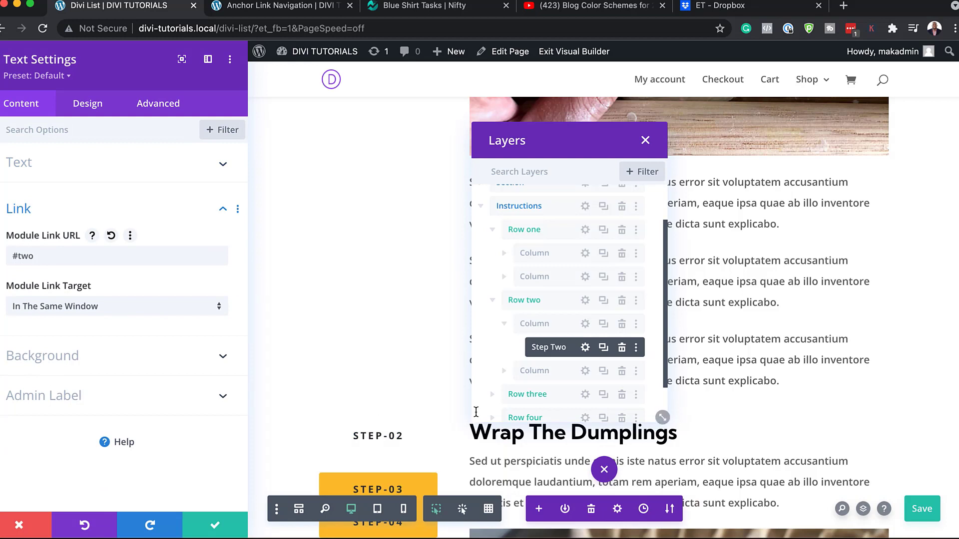
pyautogui.scroll(-3, 541, 387)
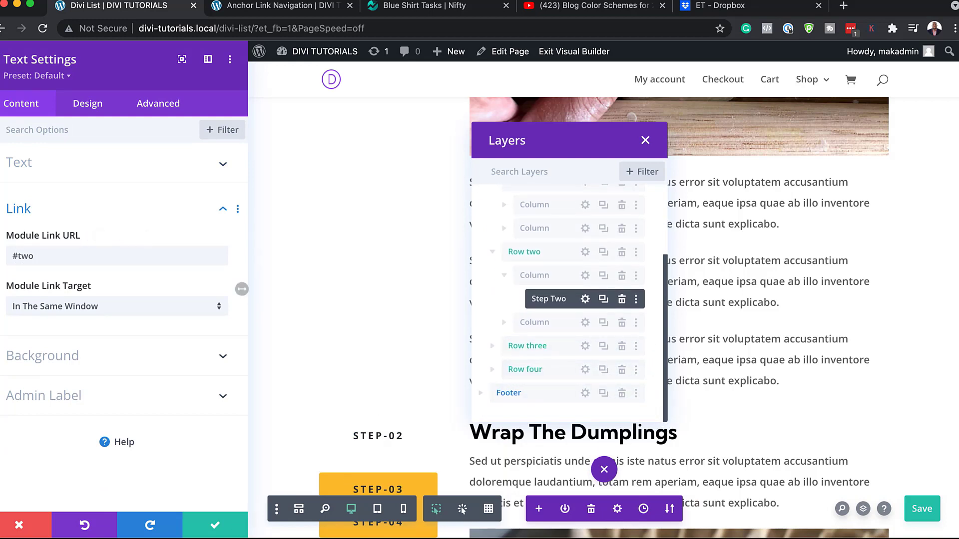
pyautogui.click(215, 528)
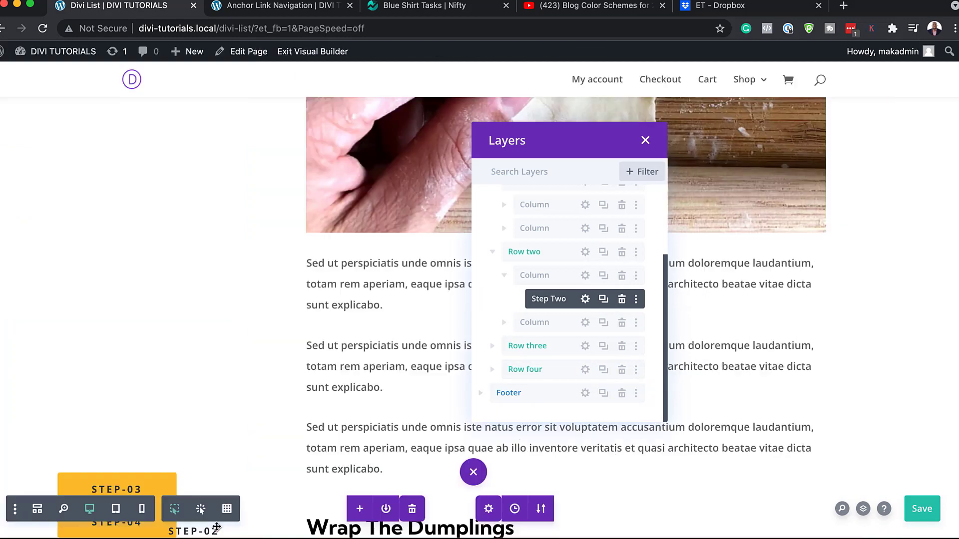
# Exit the Visual Builder and test the STEP-02, STEP-03 and STEP-04 anchor links on the live page in both directions.
pyautogui.click(321, 54)
pyautogui.click(544, 369)
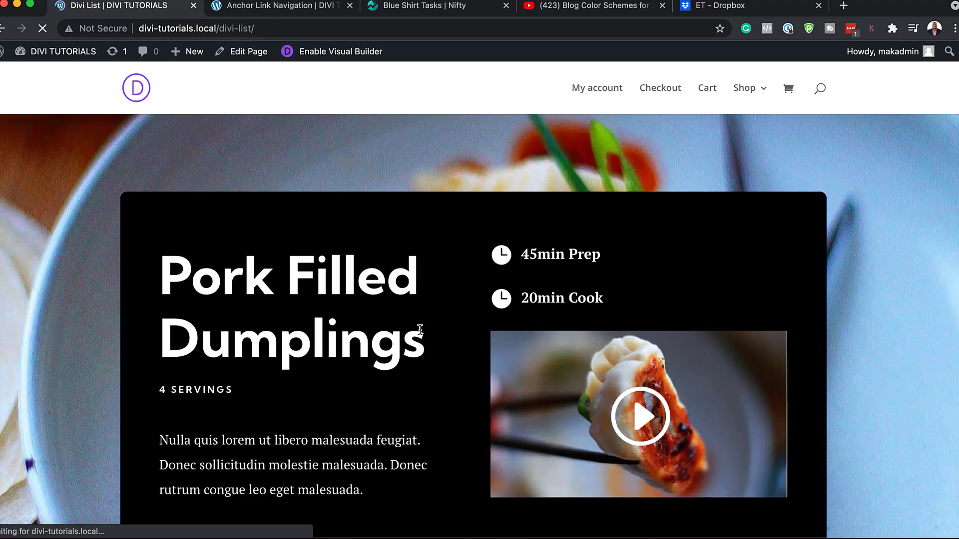
pyautogui.scroll(-10, 420, 330)
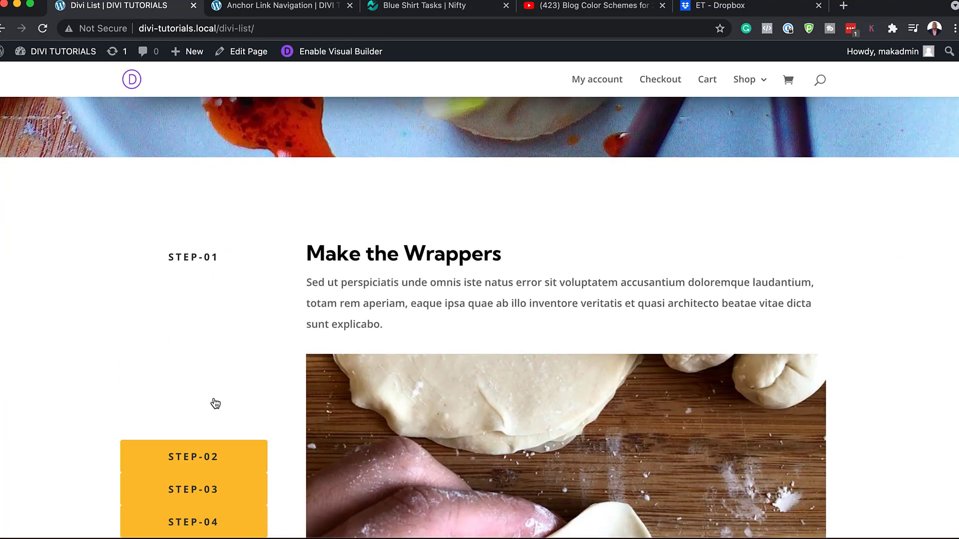
pyautogui.click(204, 457)
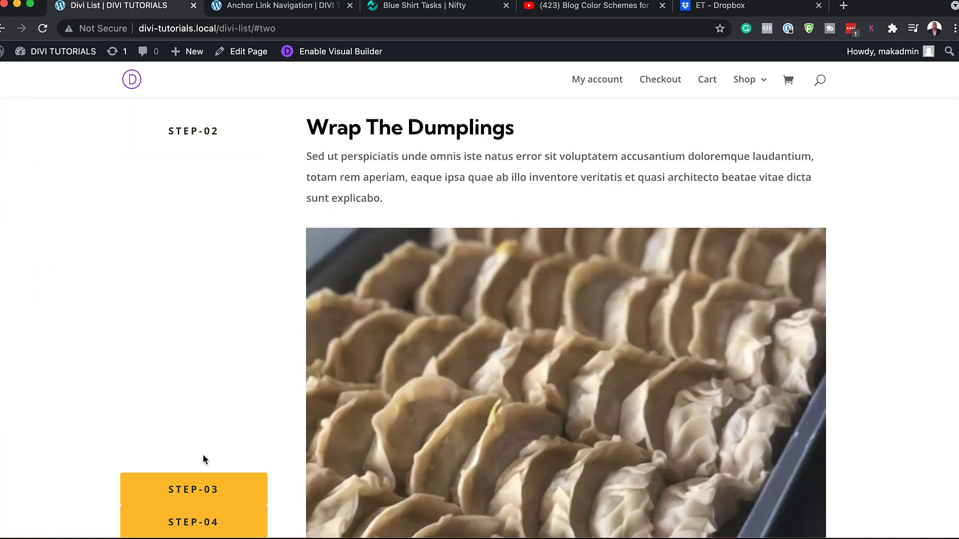
pyautogui.click(217, 492)
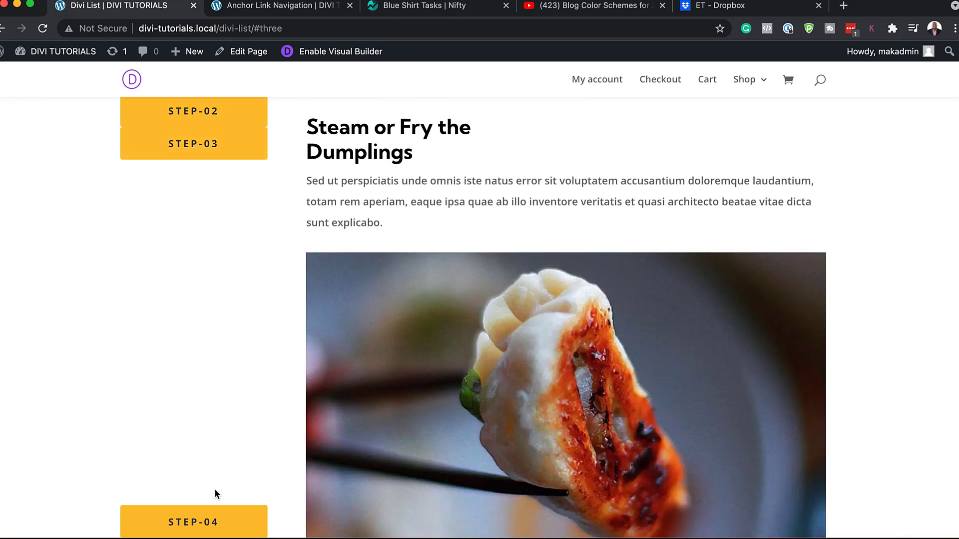
pyautogui.click(218, 521)
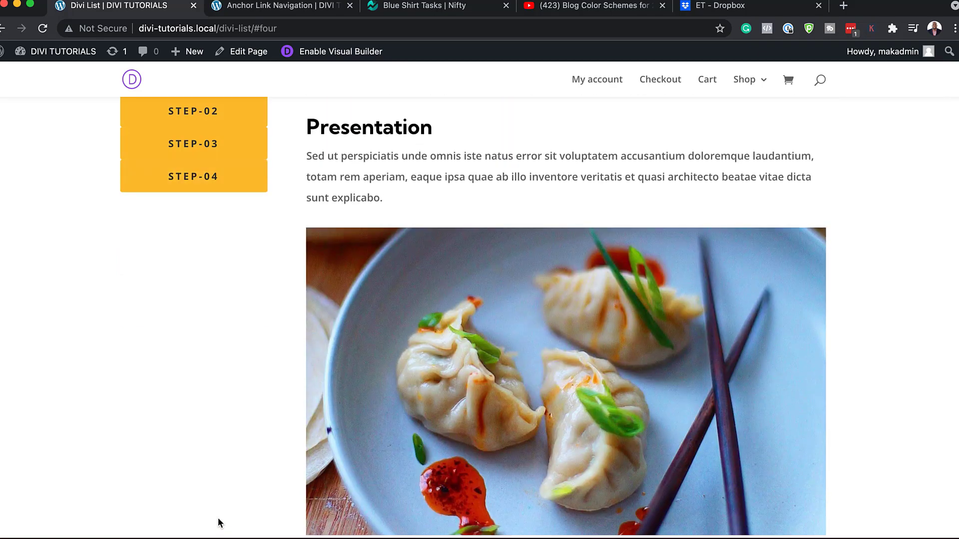
pyautogui.click(215, 143)
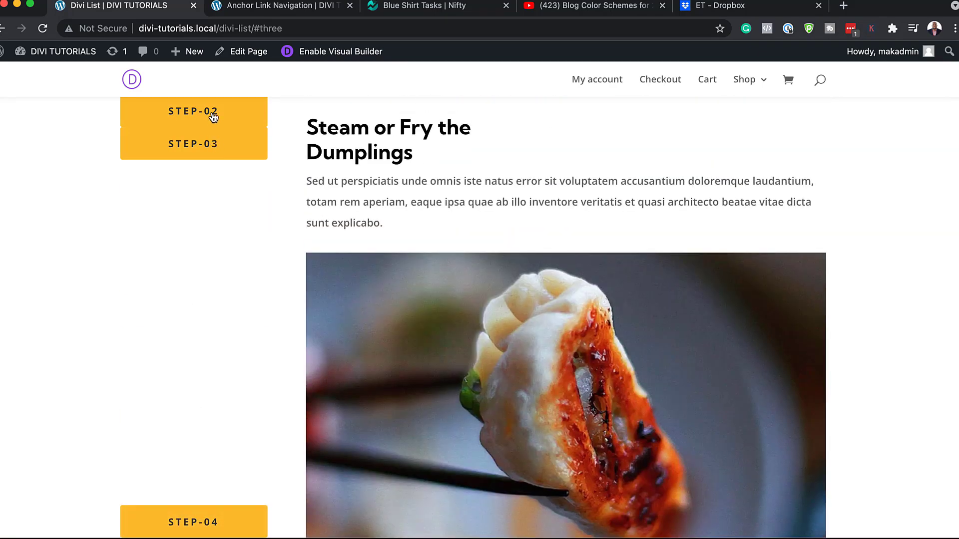
pyautogui.click(213, 117)
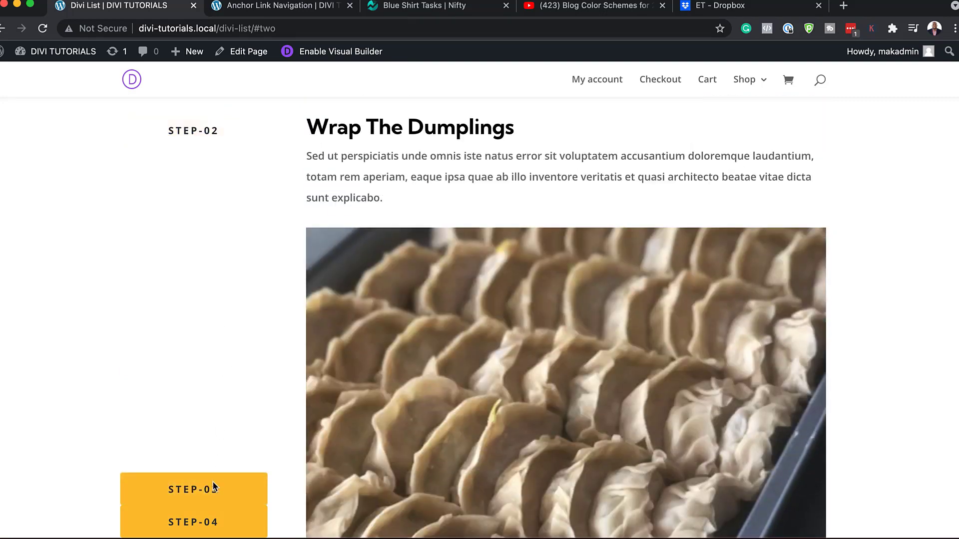
pyautogui.click(213, 492)
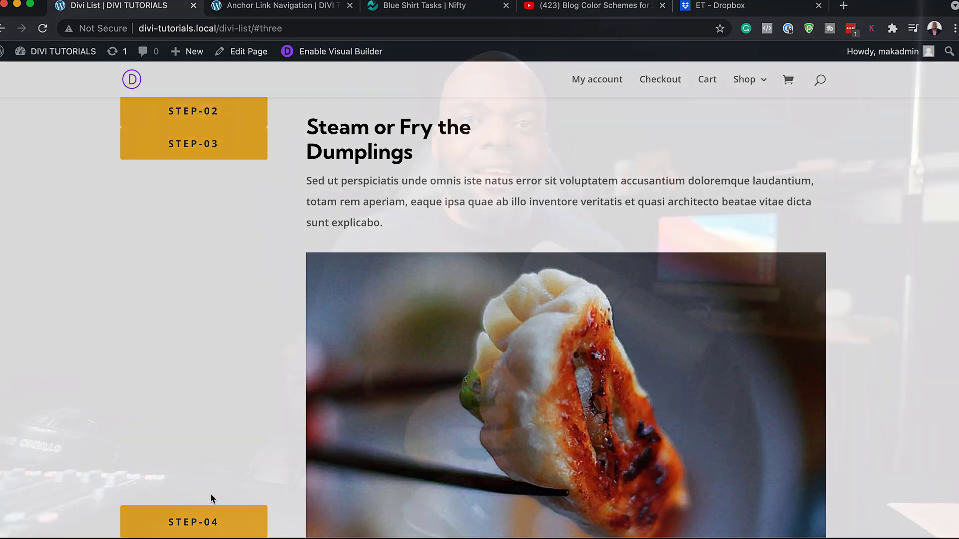